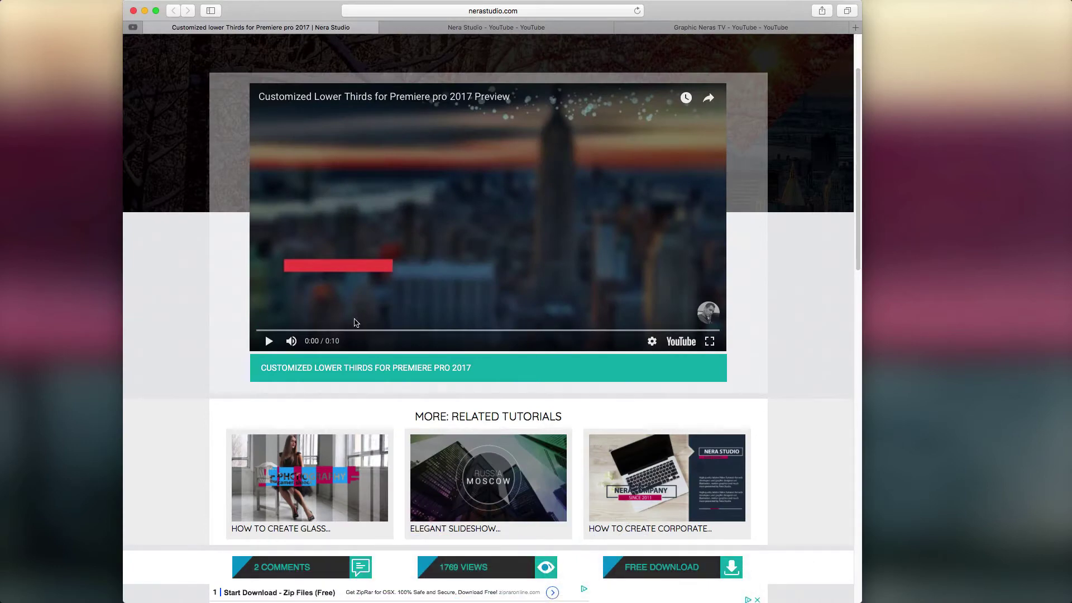
Step: Play the Customized Lower Thirds preview video, and minimize the browser to switch to After Effects
{"action": "left_click", "coordinate": [269, 341]}
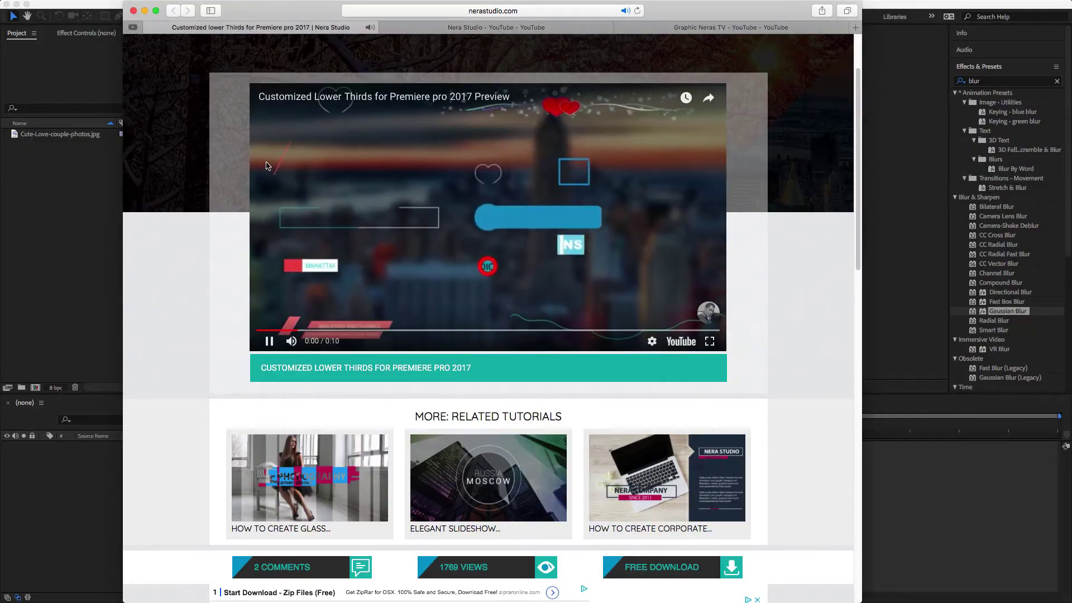
{"action": "left_click", "coordinate": [146, 11]}
{"action": "left_click", "coordinate": [463, 491]}
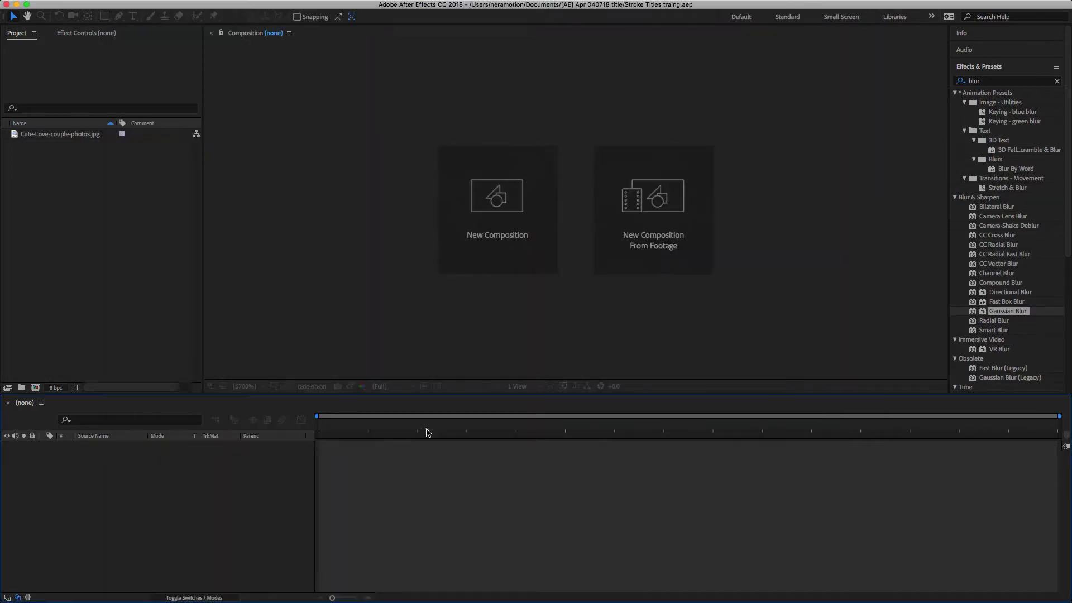
Step: Create a new 1920 x 1080 composition named Comp 1 with the HDTV 1080 29.97 preset and a 10-second duration
{"action": "left_click", "coordinate": [493, 236]}
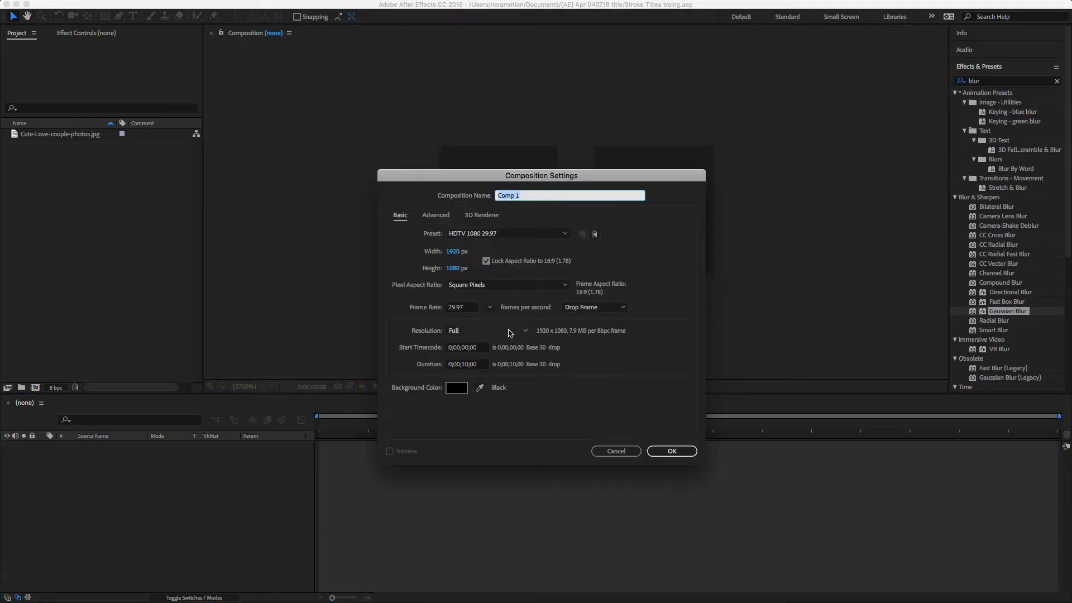
{"action": "left_click", "coordinate": [671, 452]}
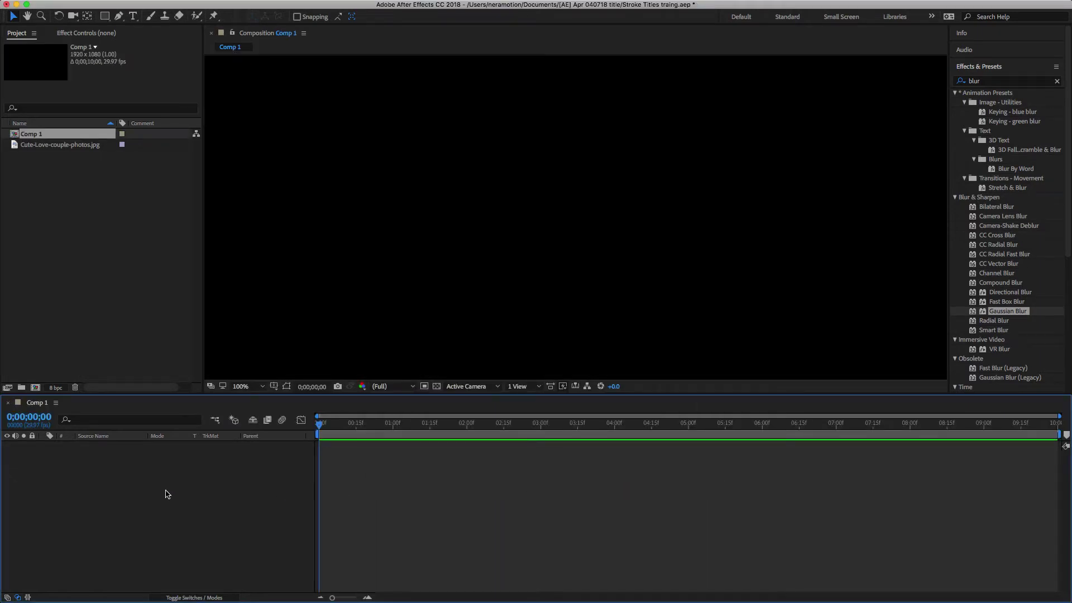
Step: Draw a wide white rounded rectangle as a shape layer near the middle of the composition
{"action": "left_click", "coordinate": [104, 16]}
{"action": "left_click", "coordinate": [104, 16]}
{"action": "left_click", "coordinate": [424, 191]}
{"action": "left_click_drag", "start_coordinate": [430, 170], "coordinate": [773, 216]}
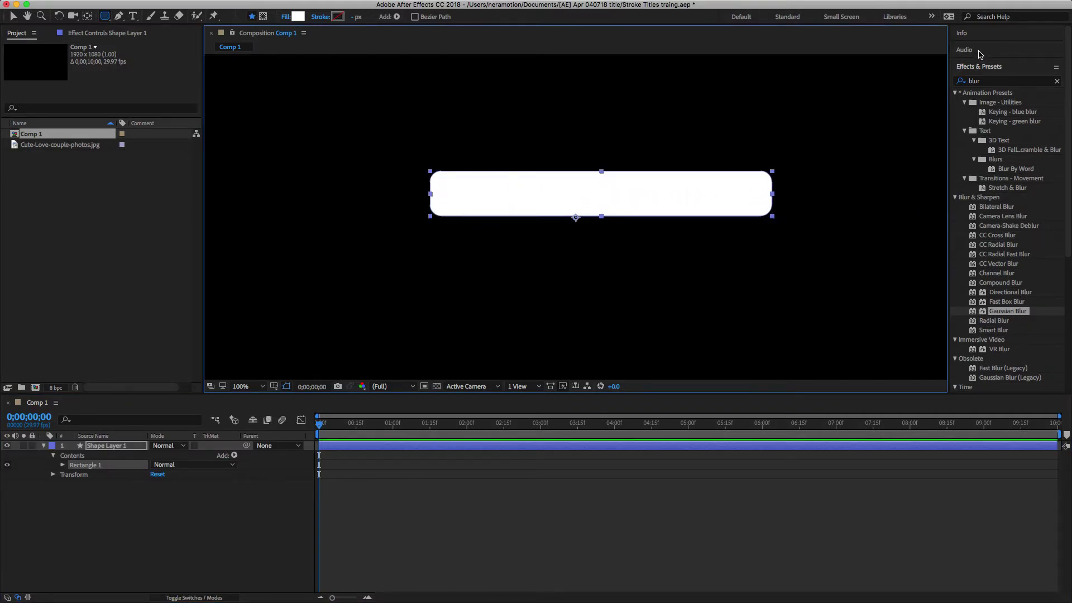
Step: Center the rounded rectangle horizontally and vertically in the composition, and deselect it
{"action": "left_click", "coordinate": [976, 68]}
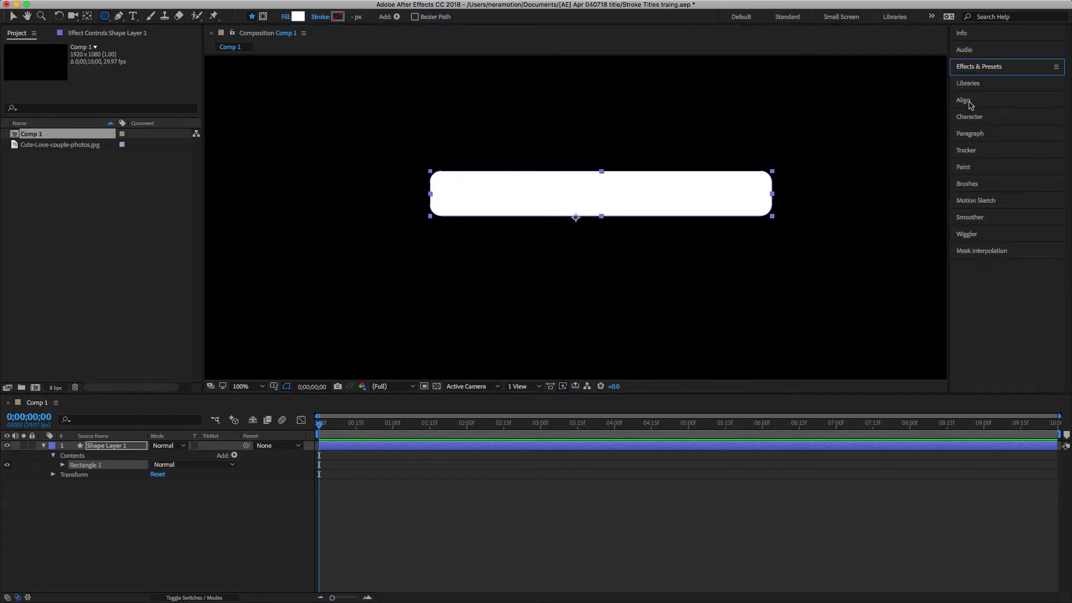
{"action": "left_click", "coordinate": [963, 101]}
{"action": "left_click", "coordinate": [979, 128]}
{"action": "left_click", "coordinate": [1036, 128]}
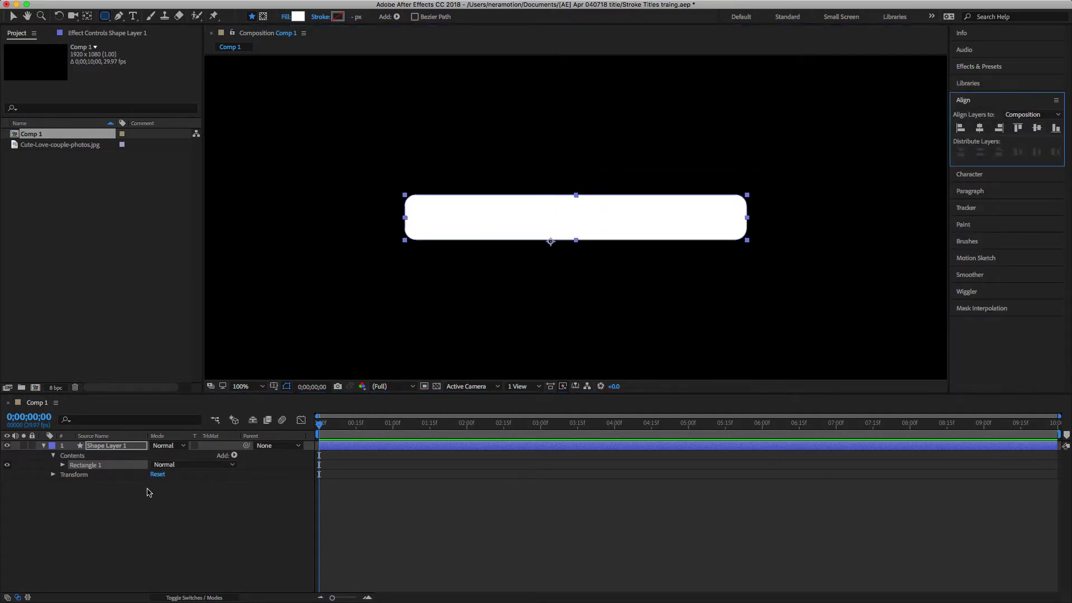
{"action": "left_click", "coordinate": [158, 528]}
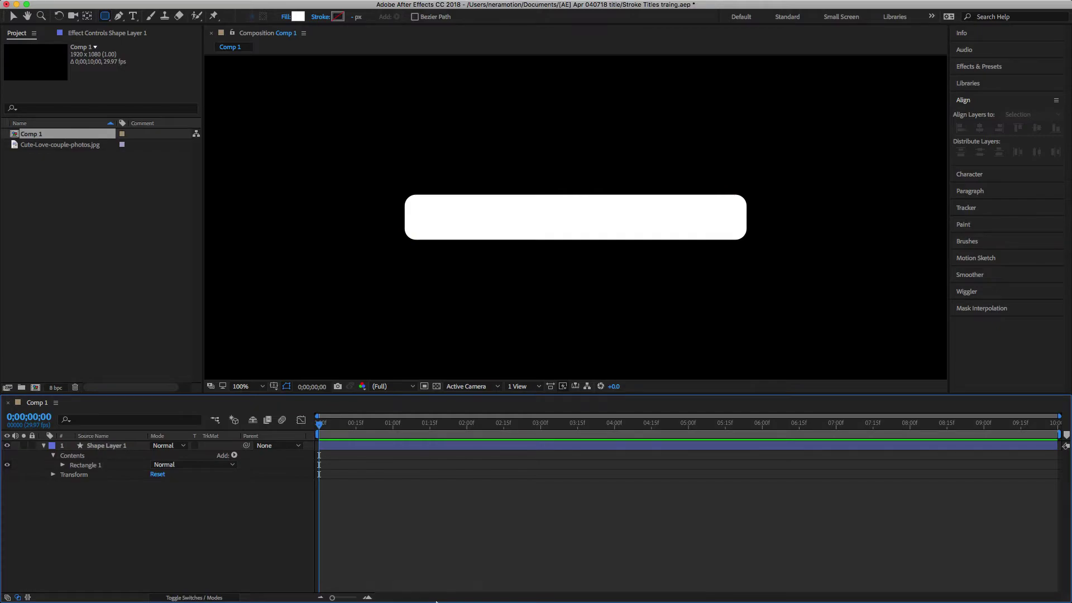
Step: Switch to Photoshop and look through the shape presets of the Custom Shape tool
{"action": "mouse_move", "coordinate": [437, 601]}
{"action": "left_click", "coordinate": [459, 550]}
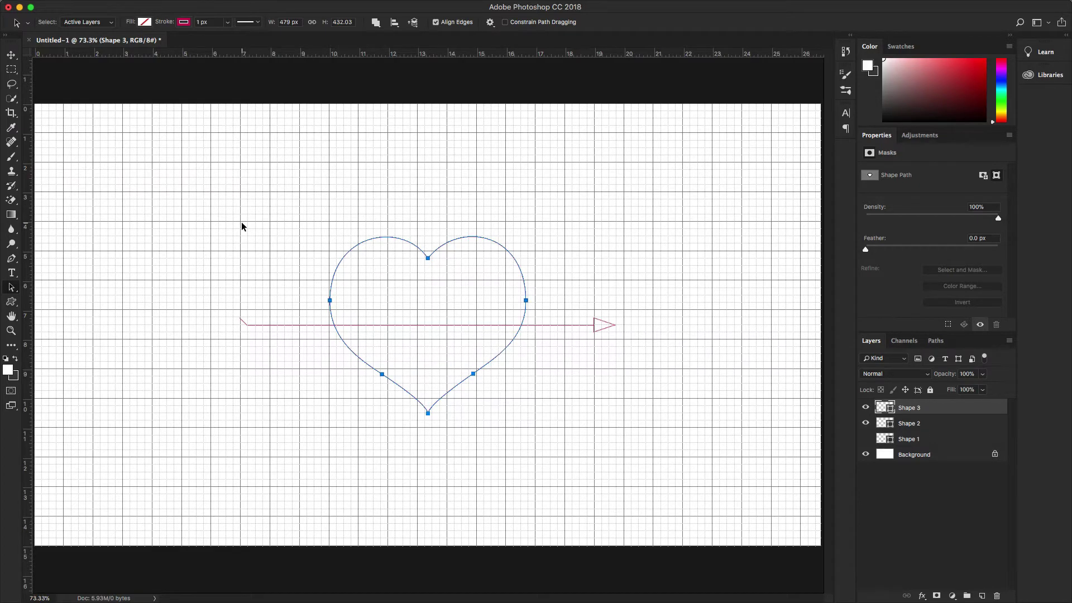
{"action": "left_click", "coordinate": [10, 302]}
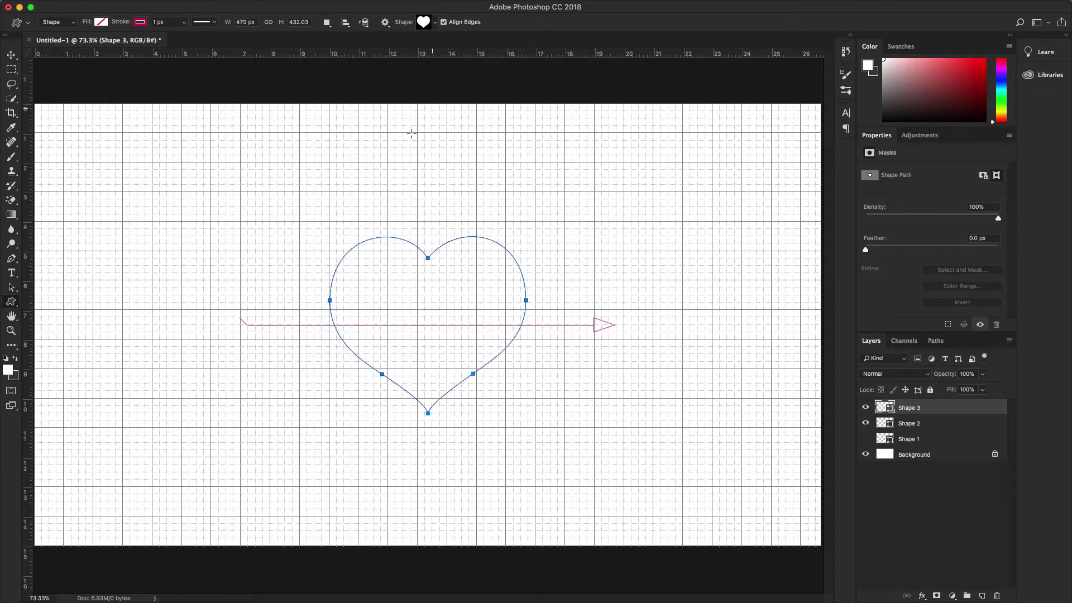
{"action": "left_click", "coordinate": [436, 23]}
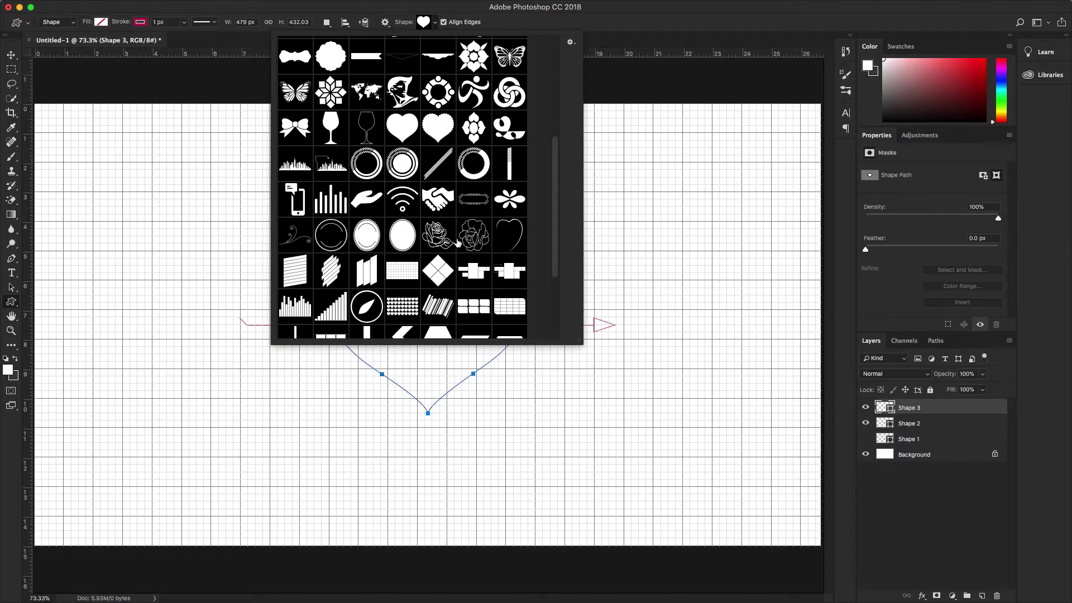
{"action": "left_click", "coordinate": [627, 85]}
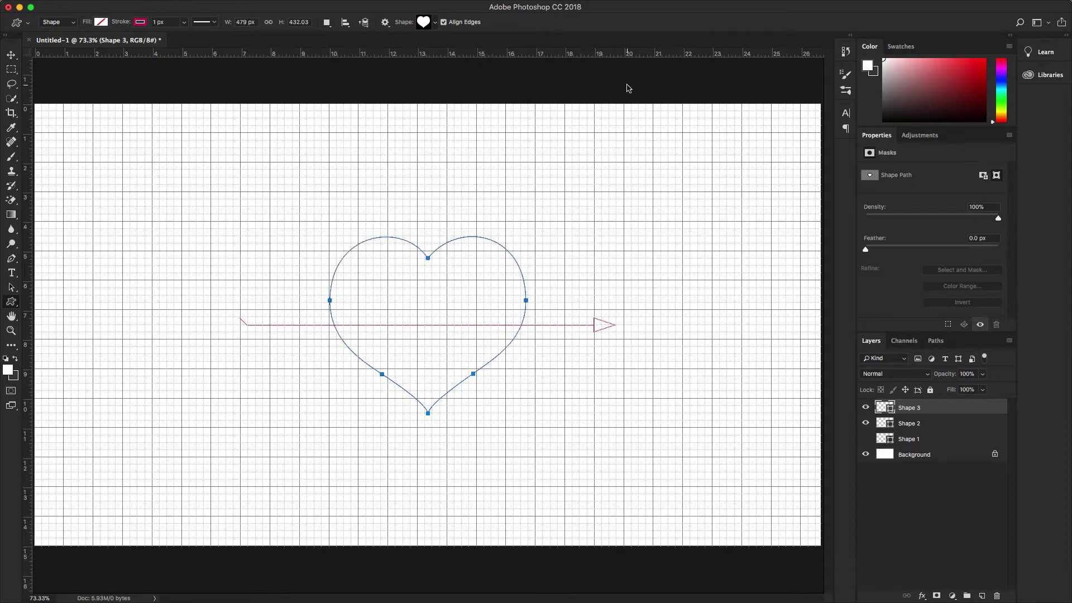
{"action": "left_click", "coordinate": [432, 244]}
{"action": "key", "text": "Escape"}
{"action": "left_click_drag", "start_coordinate": [194, 209], "coordinate": [358, 324]}
{"action": "key", "text": "super+z"}
Step: Select all points of the heart path for copying with the Path Selection tool, and return to After Effects
{"action": "key", "text": "a"}
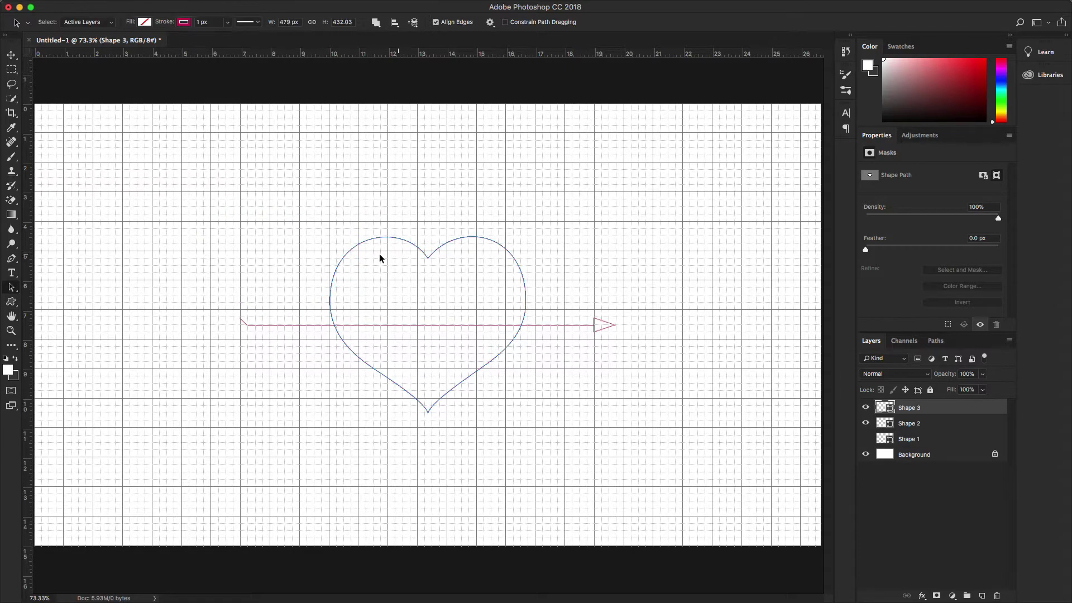
{"action": "left_click_drag", "start_coordinate": [282, 204], "coordinate": [587, 462]}
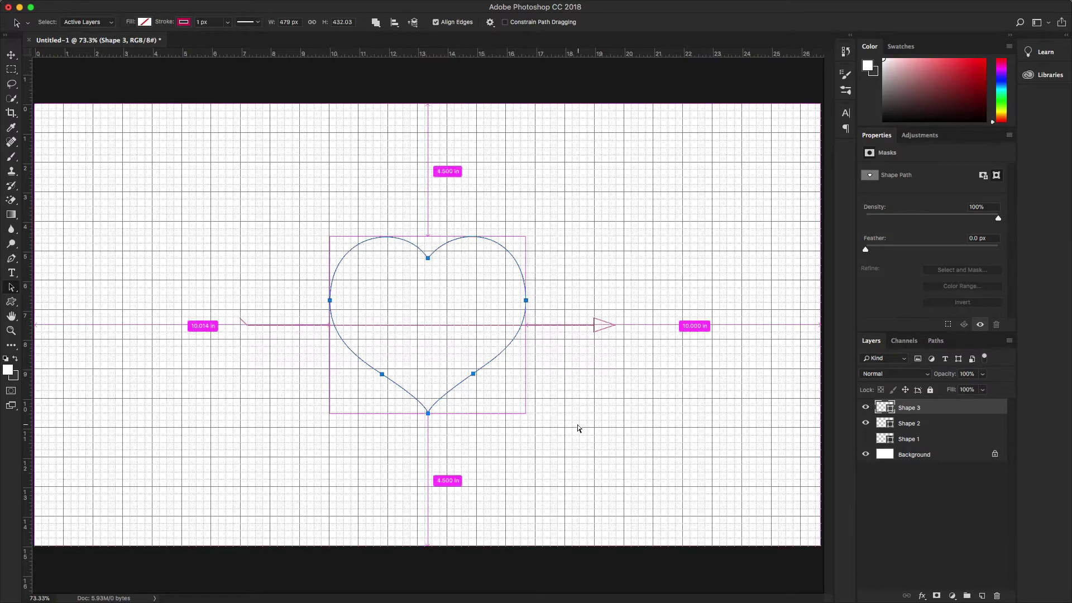
{"action": "mouse_move", "coordinate": [502, 593]}
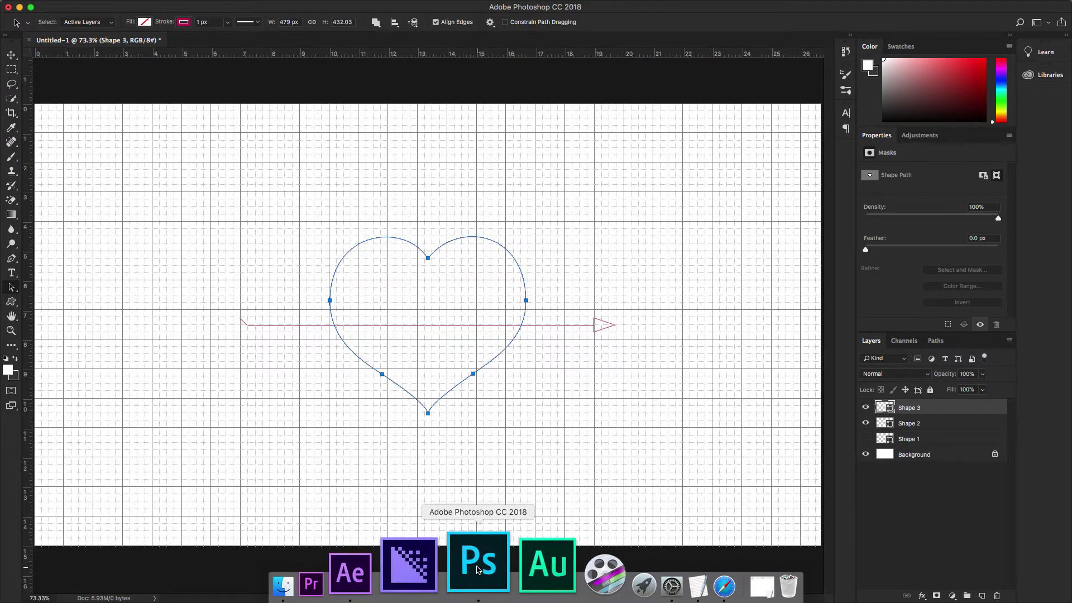
{"action": "left_click", "coordinate": [431, 573]}
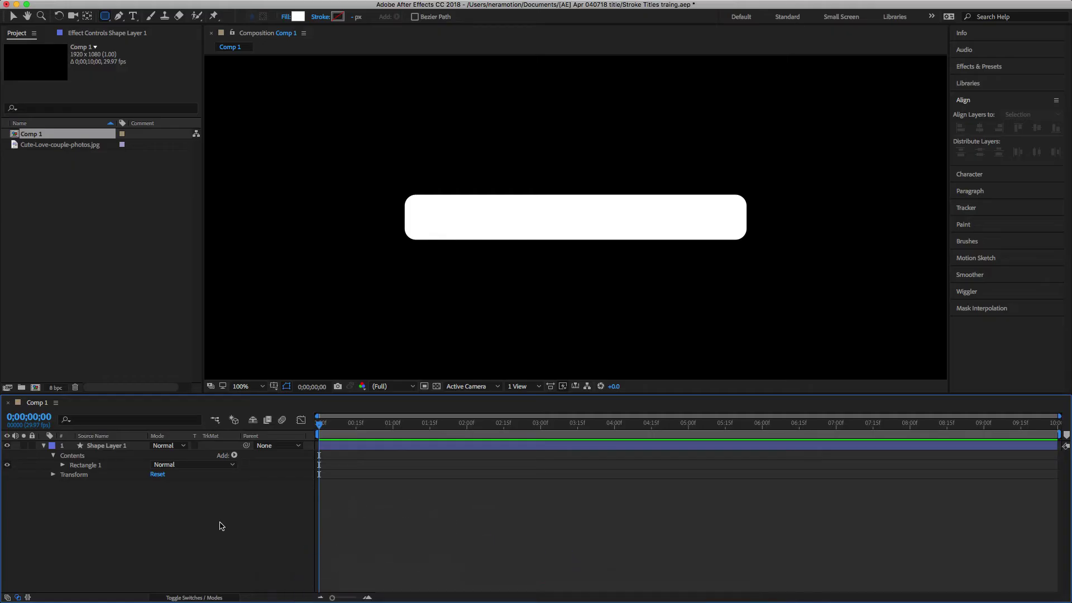
Step: Create a new empty shape layer above the rectangle and add a Path to its contents
{"action": "right_click", "coordinate": [186, 521]}
{"action": "mouse_move", "coordinate": [251, 480]}
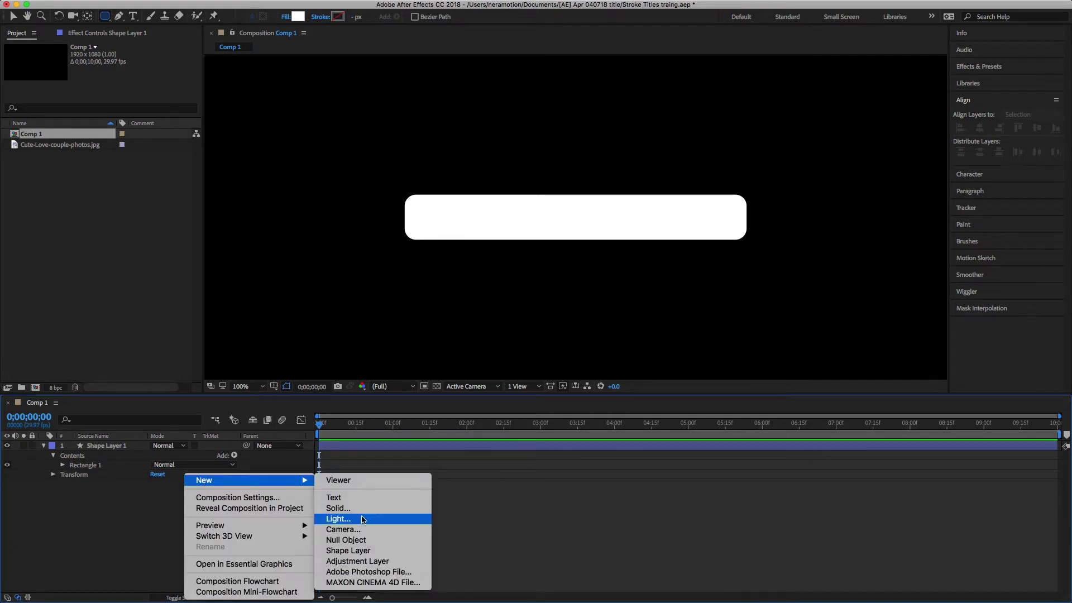
{"action": "left_click", "coordinate": [351, 552]}
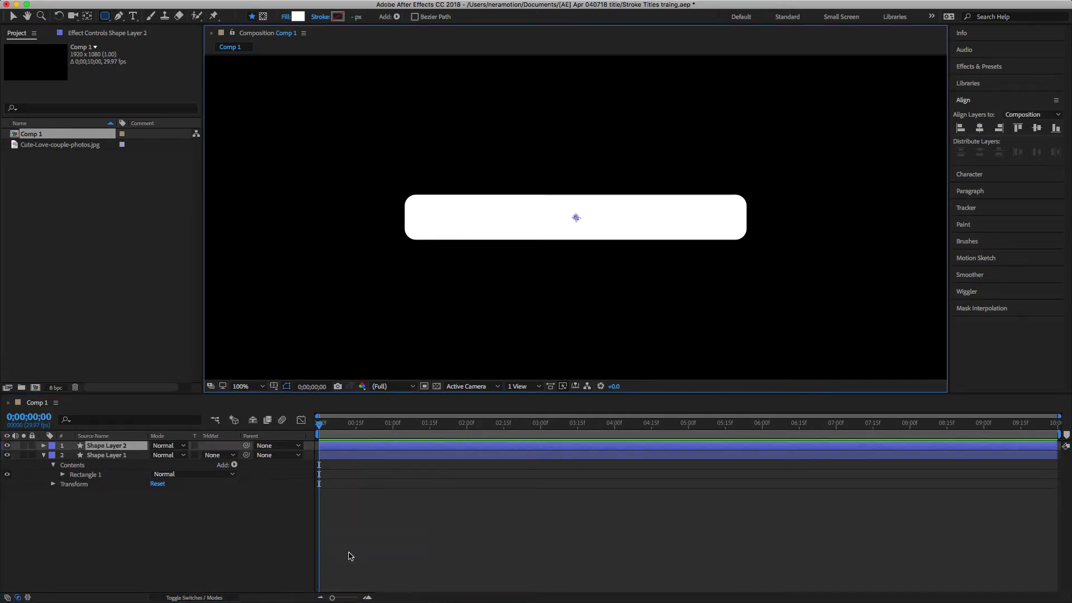
{"action": "left_click", "coordinate": [396, 17]}
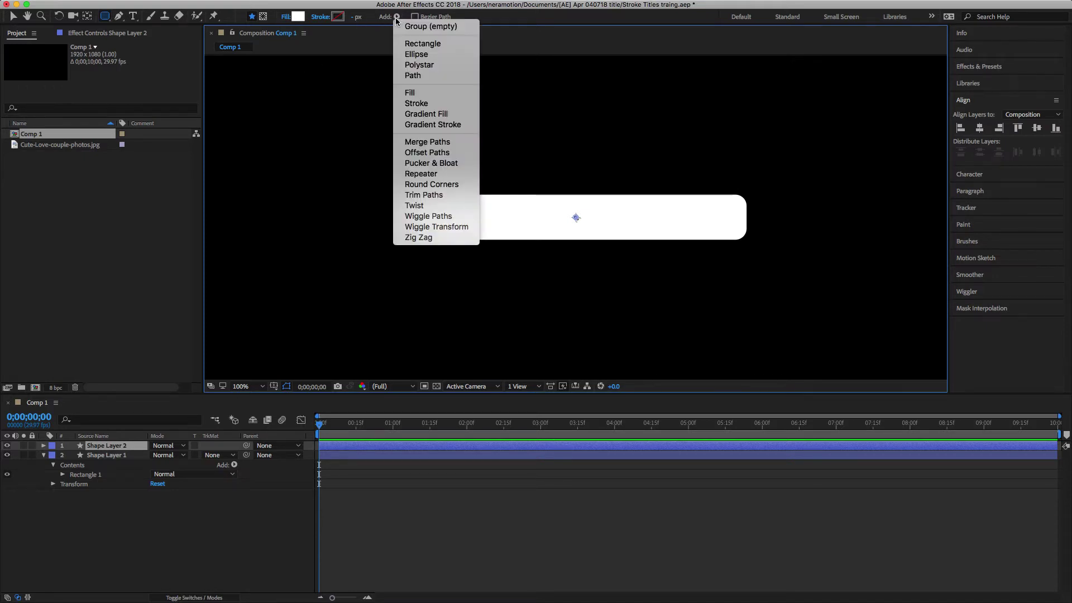
{"action": "left_click", "coordinate": [430, 81]}
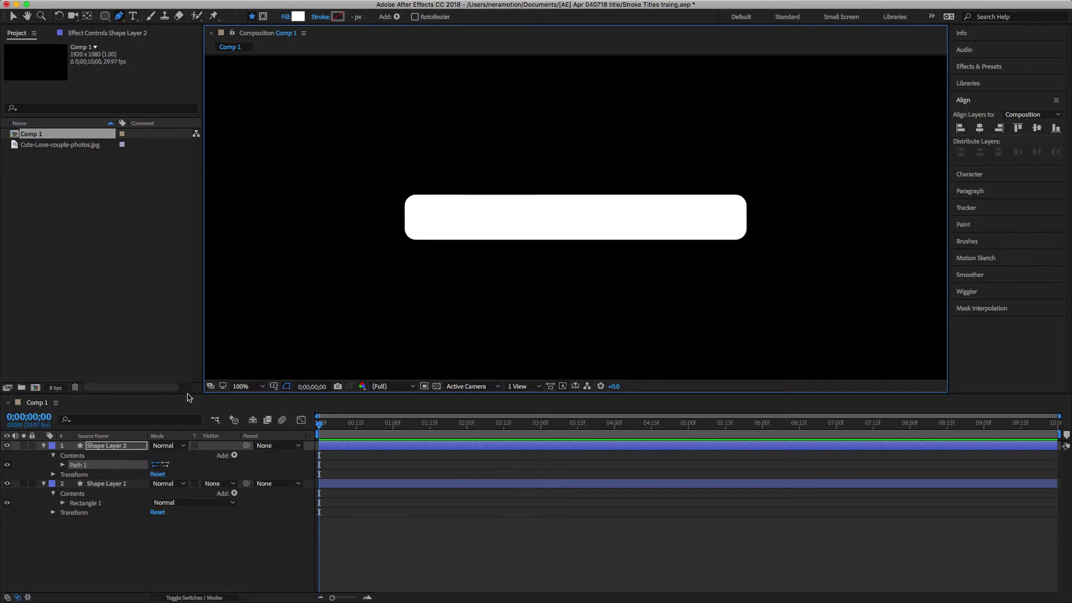
Step: Paste the copied heart outline into the Path property of the new shape layer
{"action": "left_click", "coordinate": [63, 465]}
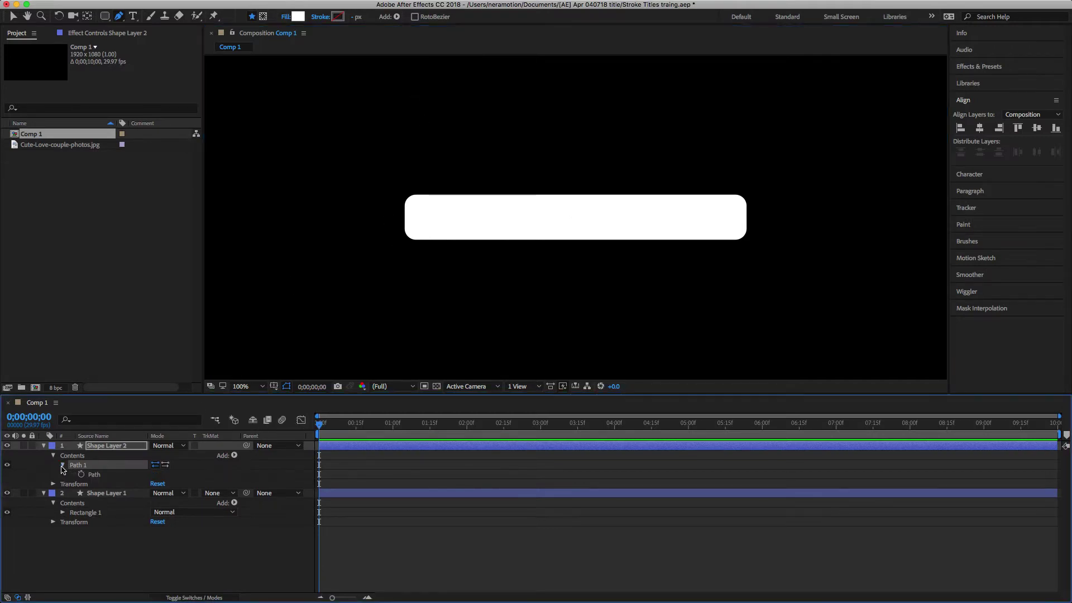
{"action": "left_click", "coordinate": [93, 476]}
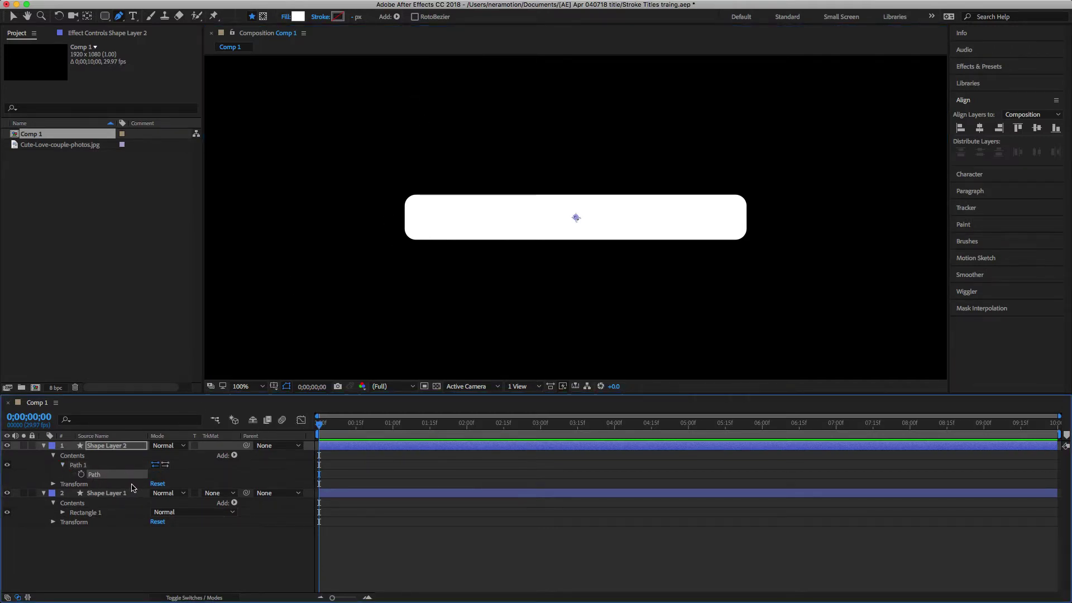
{"action": "key", "text": "super+v"}
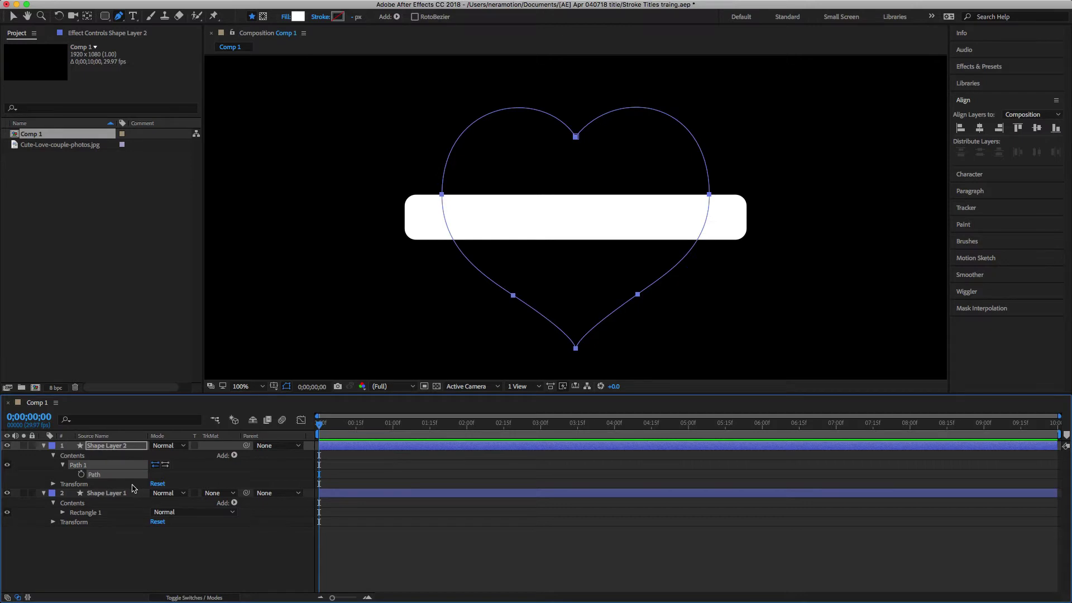
Step: Add a red Fill and a 2 px white Stroke to the heart path
{"action": "left_click", "coordinate": [397, 17]}
{"action": "left_click", "coordinate": [410, 93]}
{"action": "left_click", "coordinate": [397, 17]}
{"action": "left_click", "coordinate": [410, 103]}
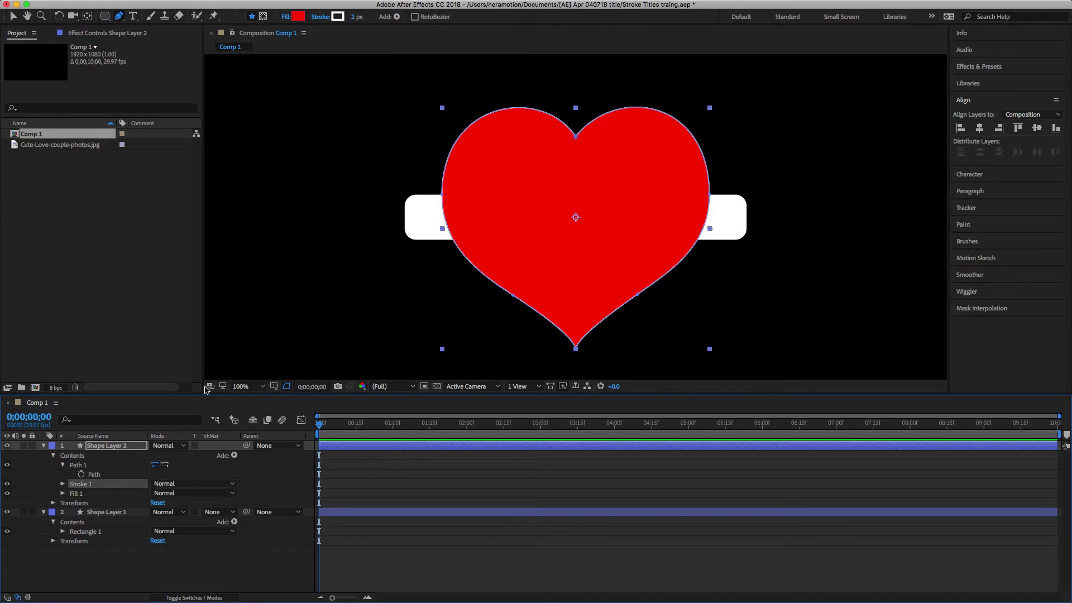
Step: Scale the heart shape layer down to 59%
{"action": "left_click", "coordinate": [101, 448]}
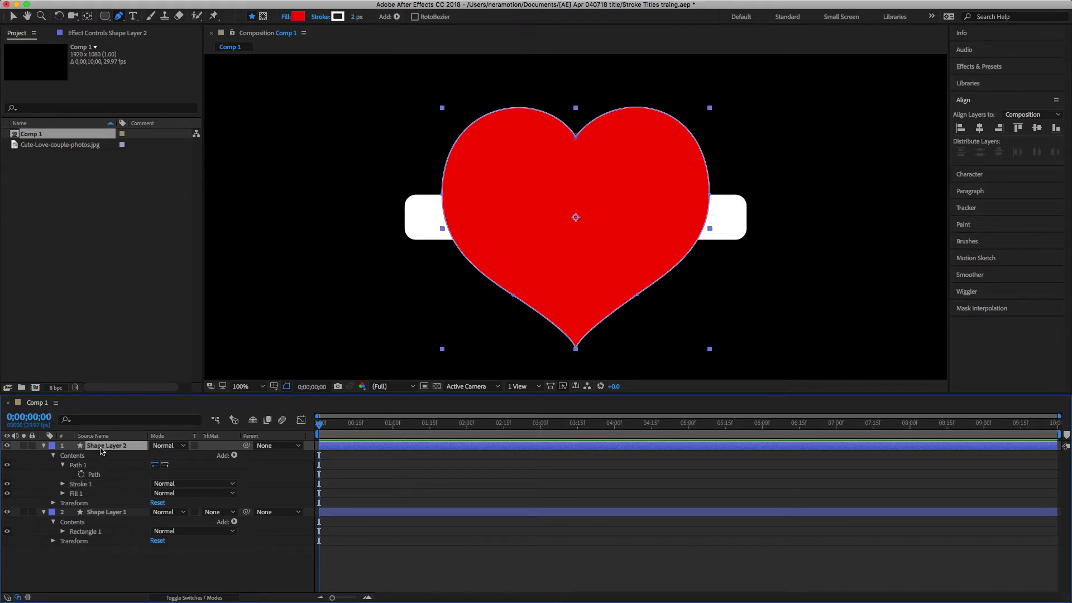
{"action": "key", "text": "s"}
{"action": "left_click_drag", "start_coordinate": [163, 455], "coordinate": [143, 459]}
Step: Duplicate the heart shape layer twice
{"action": "left_click", "coordinate": [102, 447]}
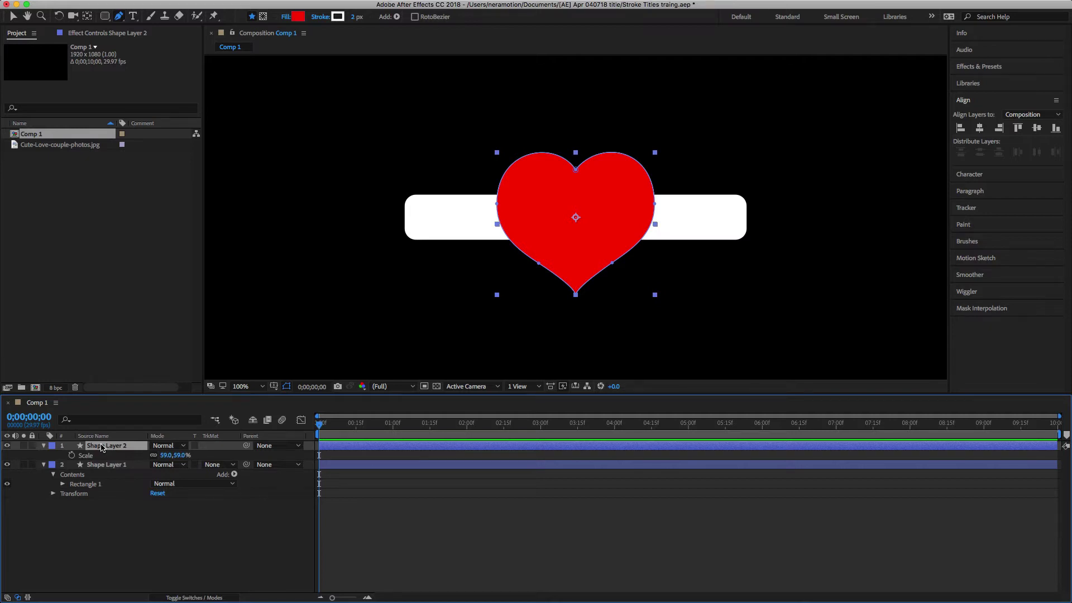
{"action": "key", "text": "super+d"}
{"action": "key", "text": "super+d"}
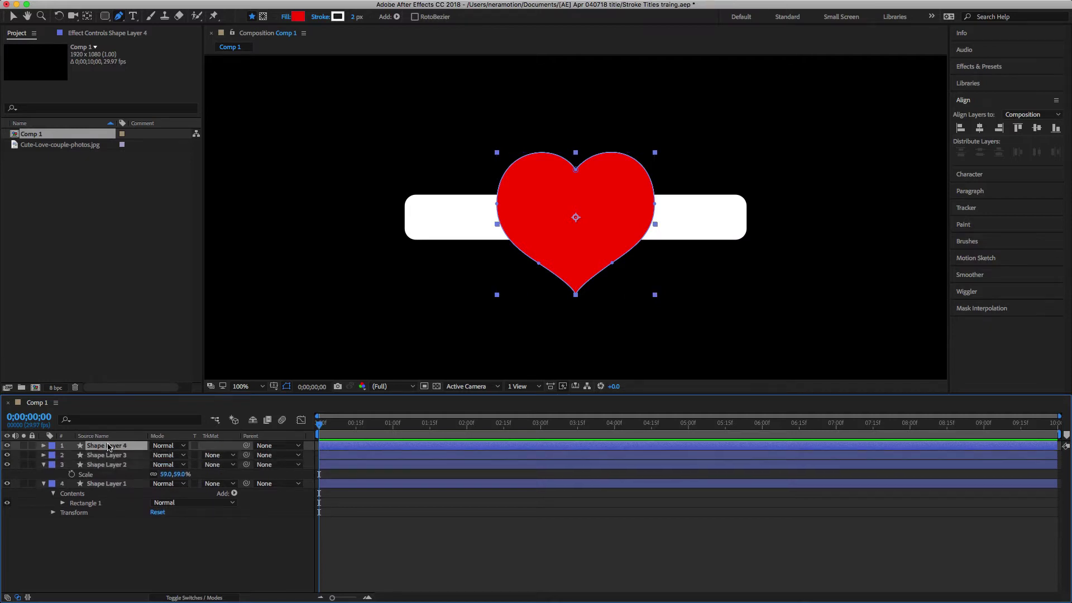
Step: Rename the three heart layers from top to bottom as stroke, fill and mask
{"action": "key", "text": "Return"}
{"action": "type", "text": "stroke"}
{"action": "key", "text": "Return"}
{"action": "left_click", "coordinate": [106, 456]}
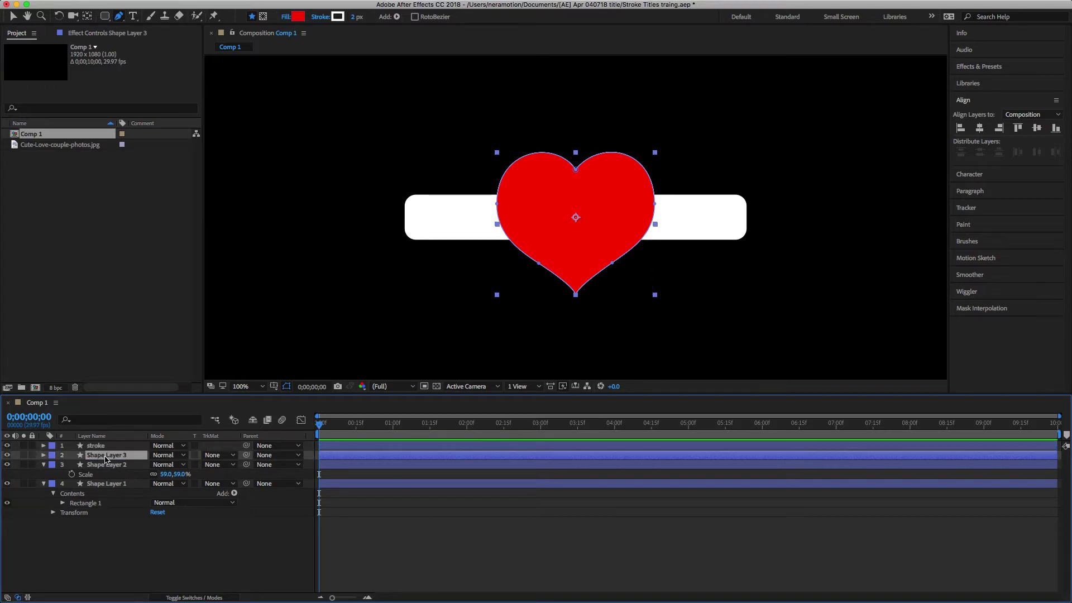
{"action": "key", "text": "Return"}
{"action": "type", "text": "fill"}
{"action": "key", "text": "Return"}
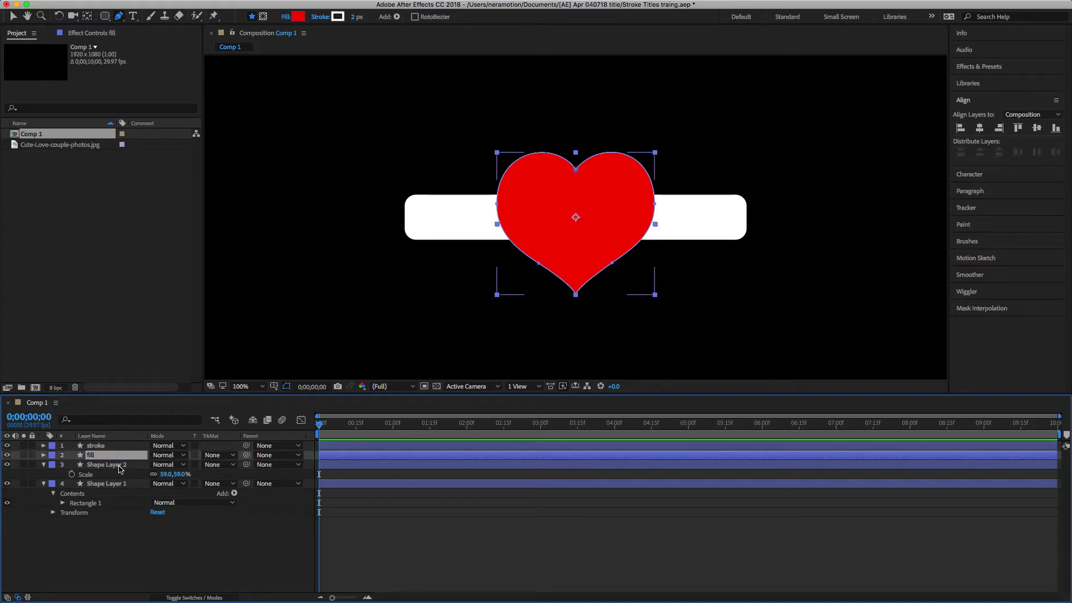
{"action": "left_click", "coordinate": [119, 466]}
{"action": "key", "text": "Return"}
{"action": "type", "text": "mask"}
{"action": "key", "text": "Return"}
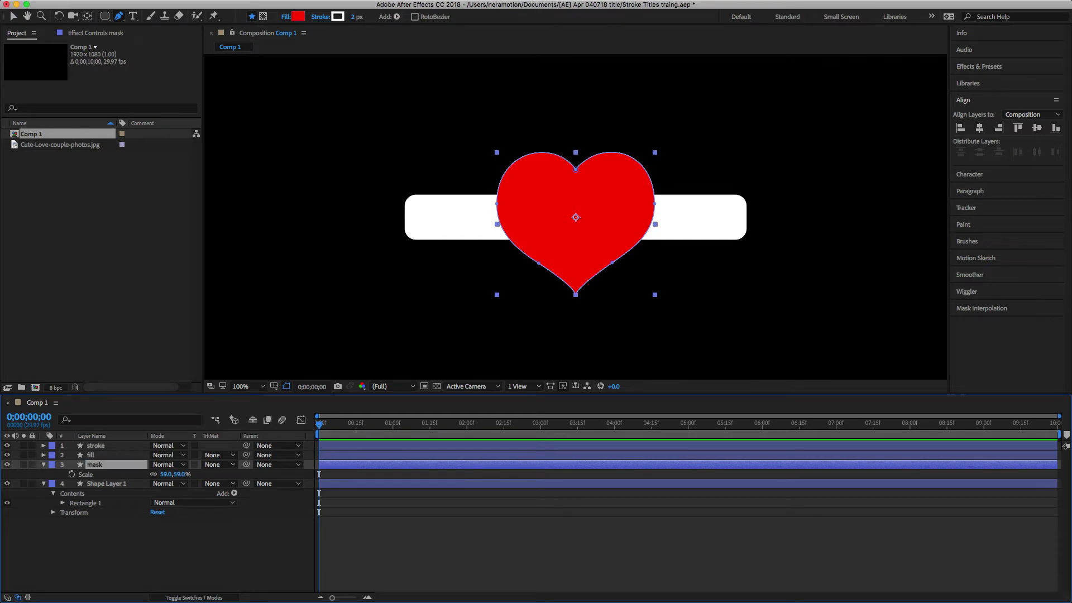
Step: Scale the stroke and fill layers together down to 56%, and deselect them
{"action": "left_click", "coordinate": [97, 449]}
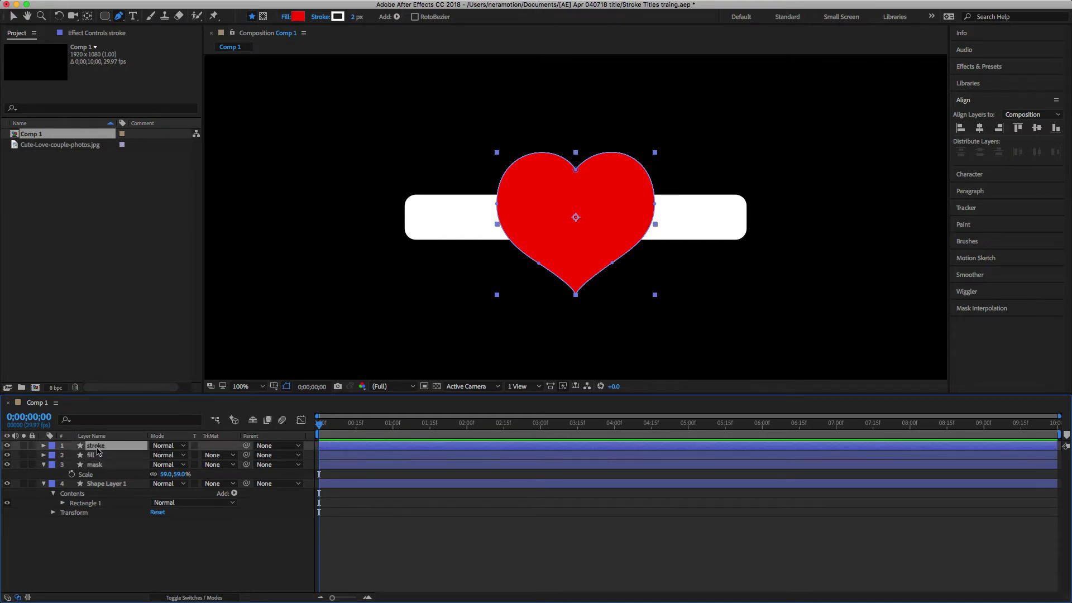
{"action": "left_click", "coordinate": [95, 454], "text": "shift"}
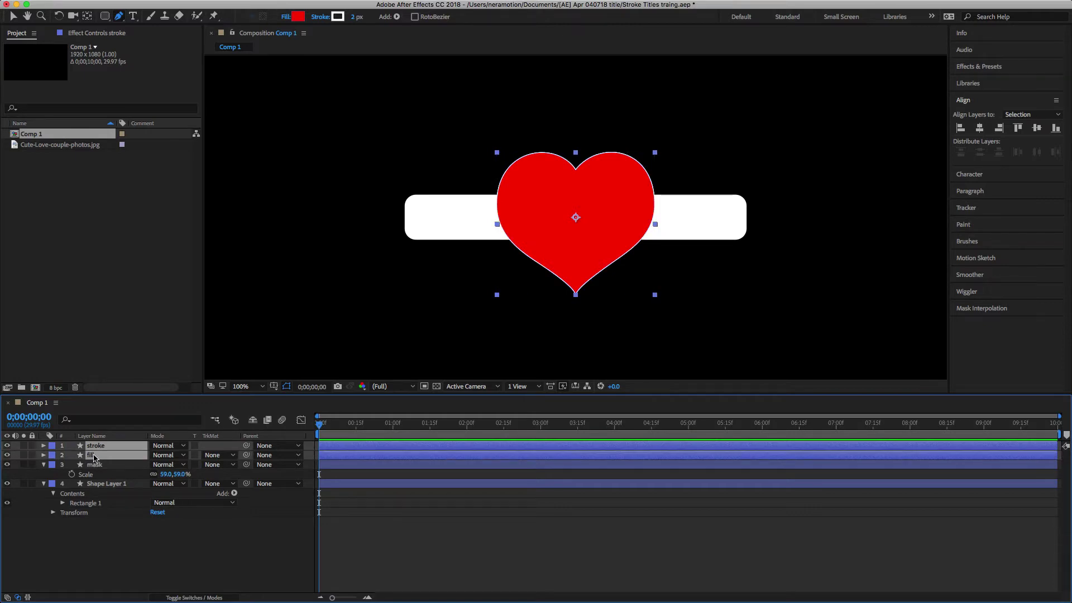
{"action": "key", "text": "s"}
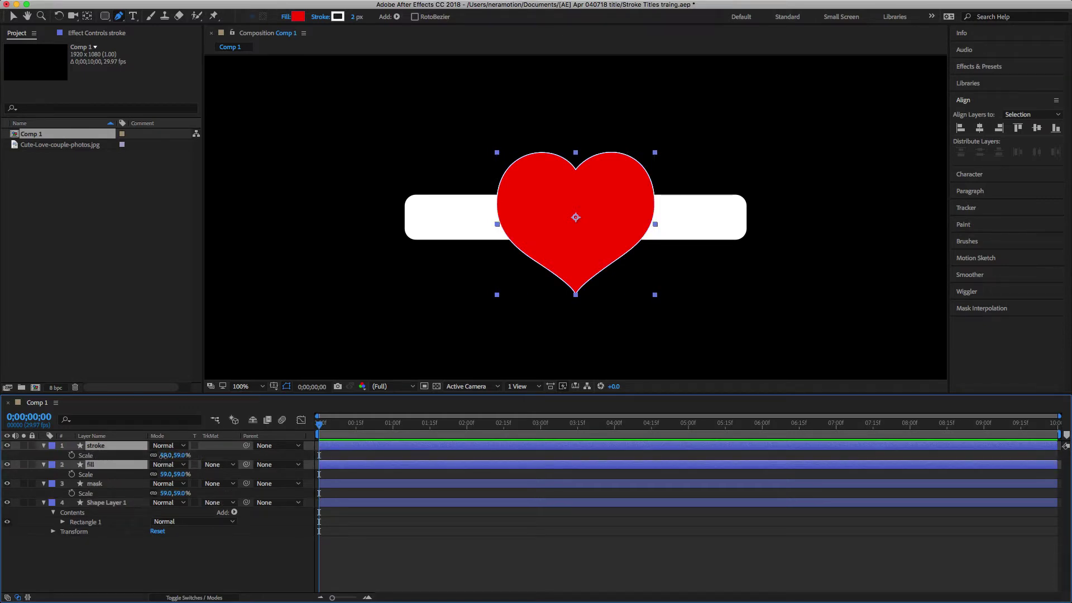
{"action": "left_click_drag", "start_coordinate": [162, 454], "coordinate": [163, 463]}
{"action": "left_click", "coordinate": [131, 556]}
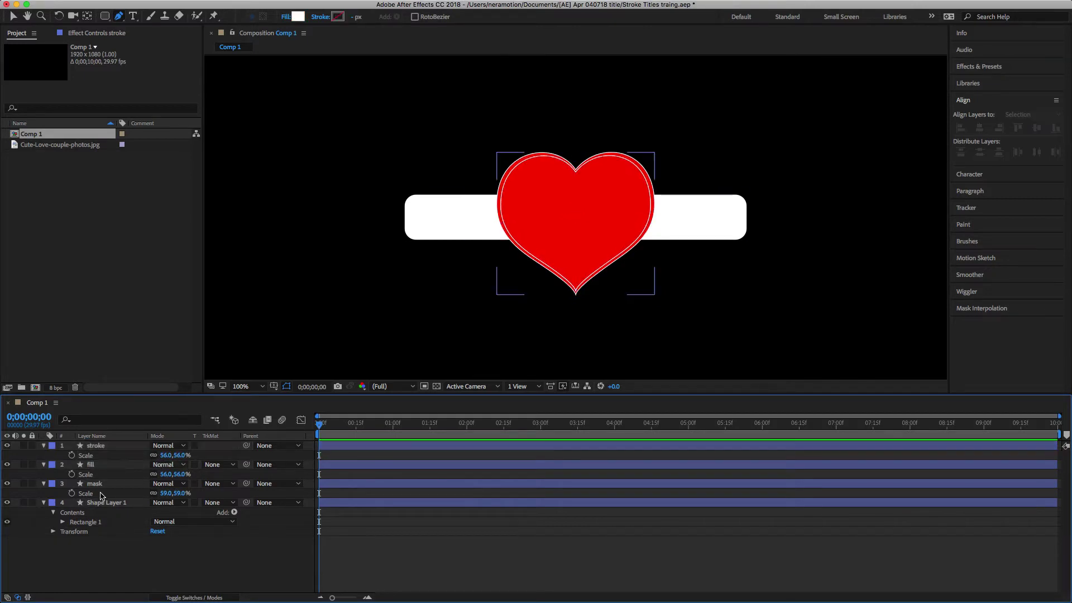
Step: Scale the fill layer down to 51% and delete Stroke 1 from its contents
{"action": "left_click", "coordinate": [97, 473]}
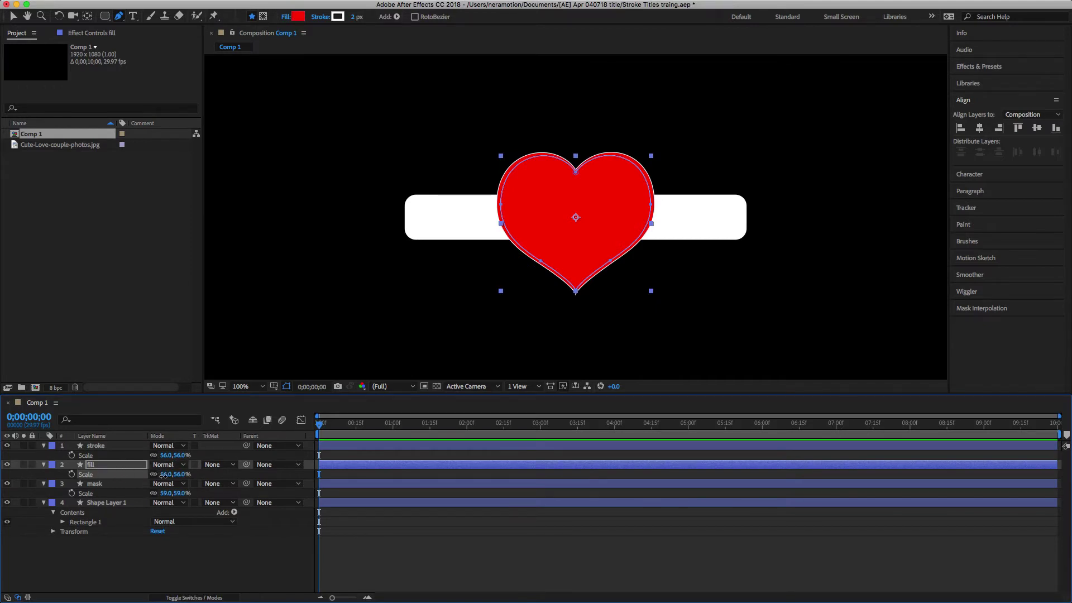
{"action": "left_click_drag", "start_coordinate": [163, 475], "coordinate": [162, 477]}
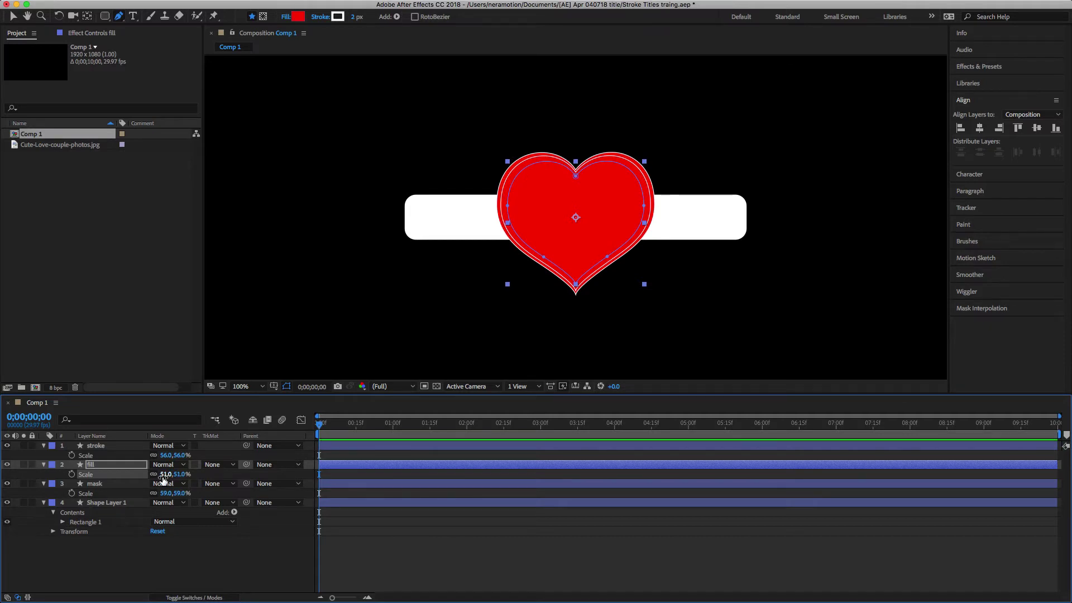
{"action": "left_click", "coordinate": [43, 466]}
{"action": "left_click", "coordinate": [44, 464]}
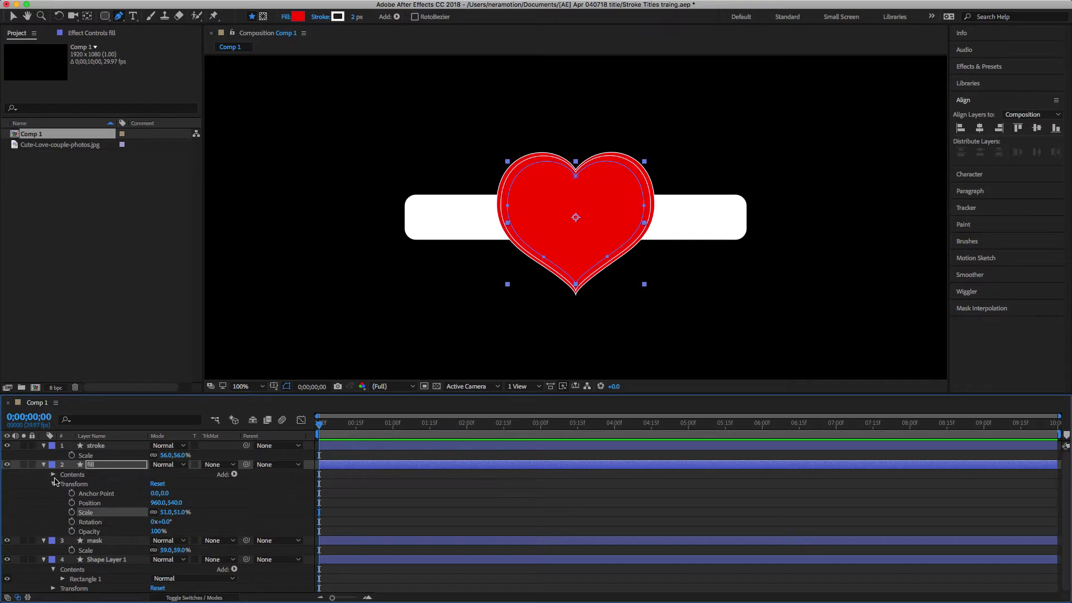
{"action": "left_click", "coordinate": [53, 484]}
{"action": "left_click", "coordinate": [53, 475]}
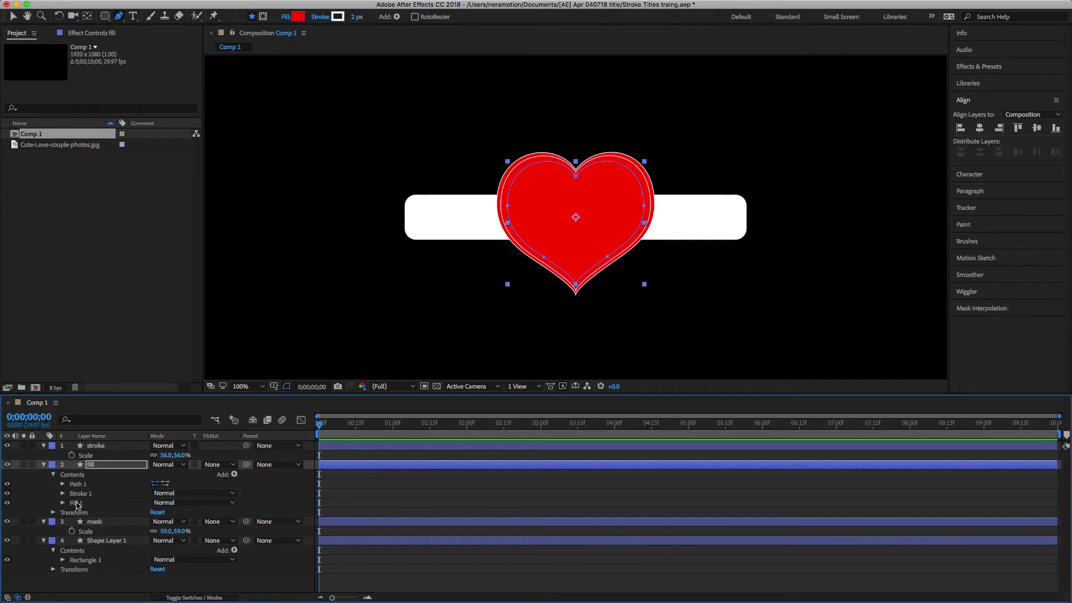
{"action": "left_click", "coordinate": [80, 494]}
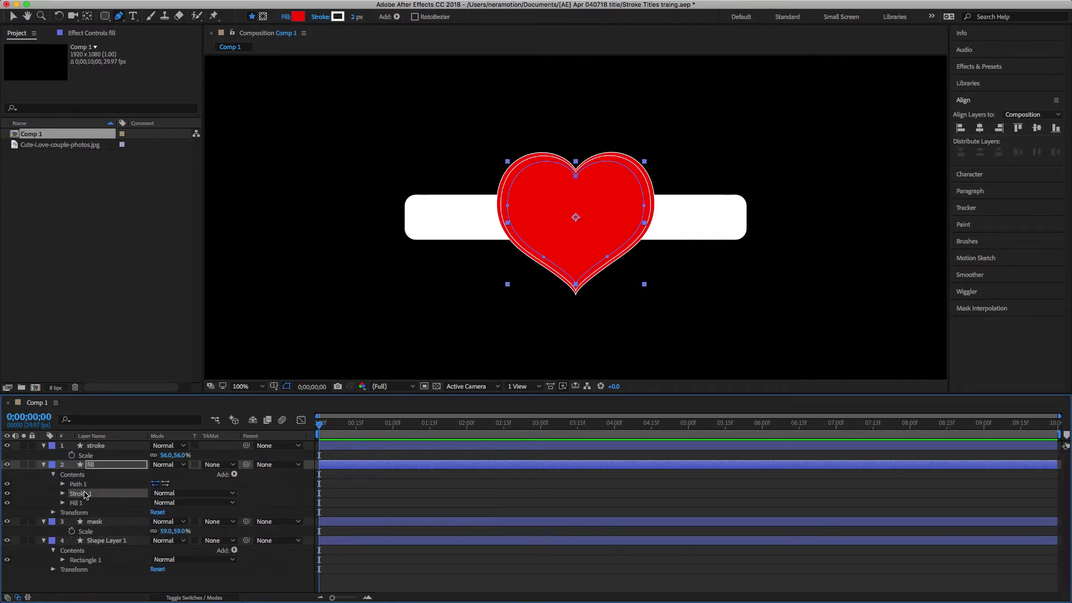
{"action": "key", "text": "Delete"}
Step: Delete Fill 1 from the stroke layer's contents and collapse the stroke and fill layers
{"action": "left_click", "coordinate": [44, 445]}
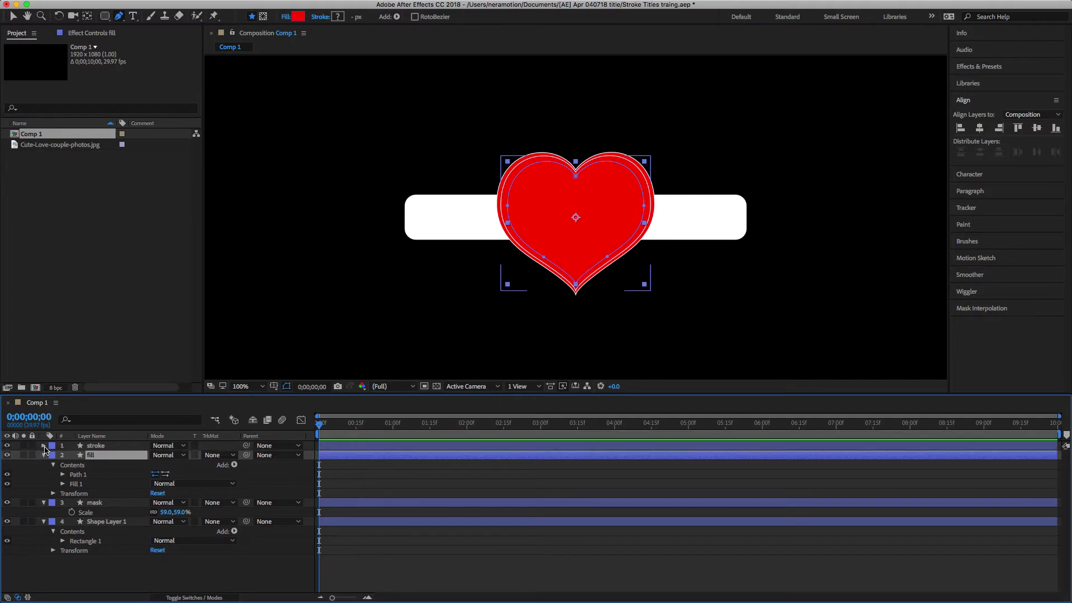
{"action": "left_click", "coordinate": [44, 446]}
{"action": "left_click", "coordinate": [53, 456]}
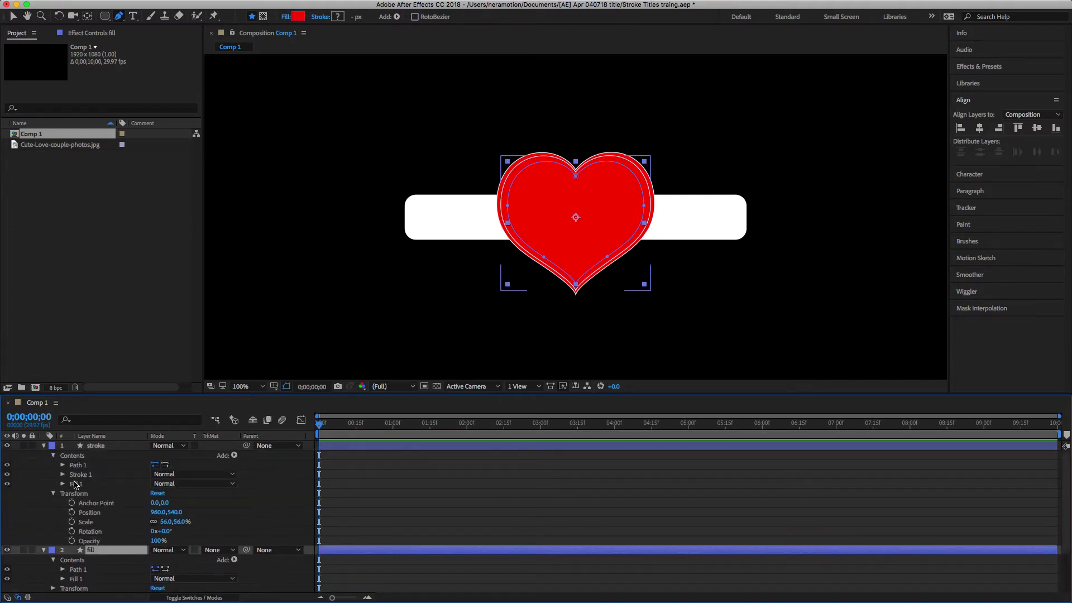
{"action": "left_click", "coordinate": [80, 484]}
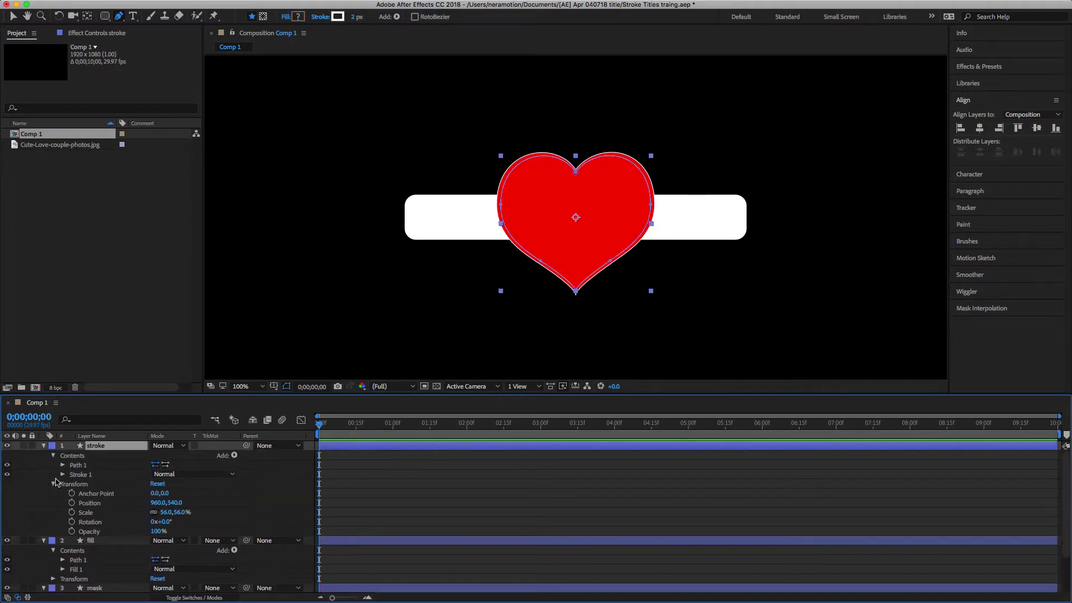
{"action": "left_click", "coordinate": [44, 445]}
{"action": "left_click", "coordinate": [44, 455]}
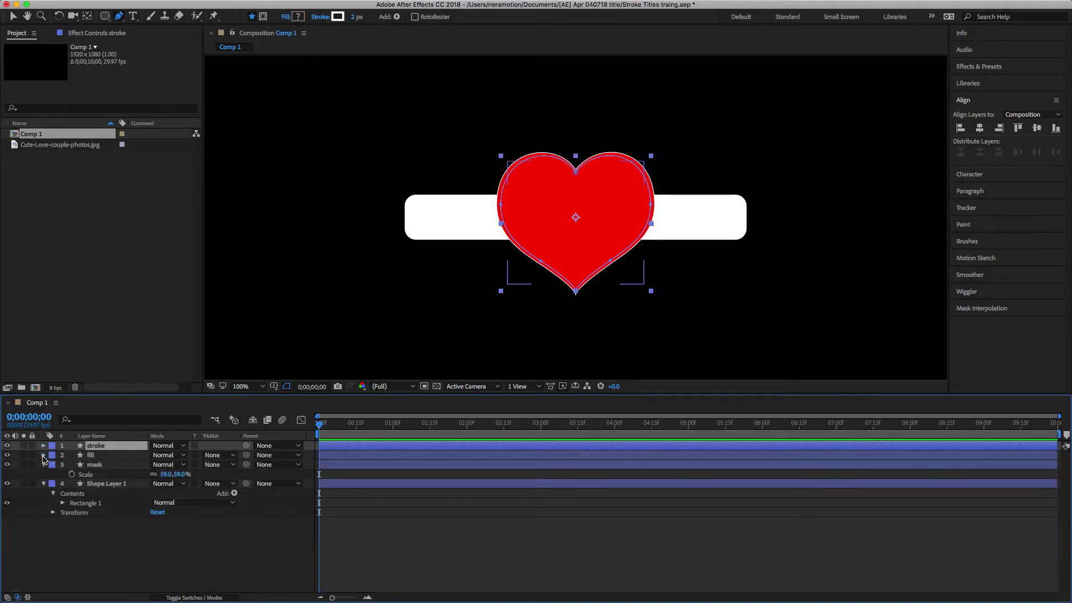
Step: Add Scale keyframes at 0;00;01;15 to the fill and mask layers
{"action": "left_click", "coordinate": [26, 419]}
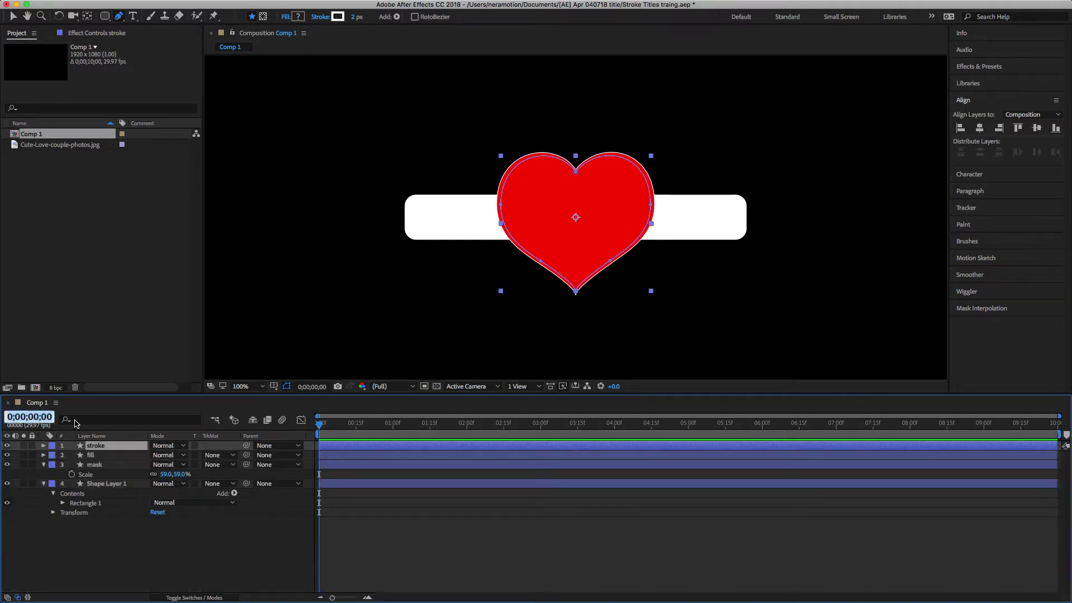
{"action": "type", "text": "1;"}
{"action": "type", "text": "15"}
{"action": "key", "text": "Return"}
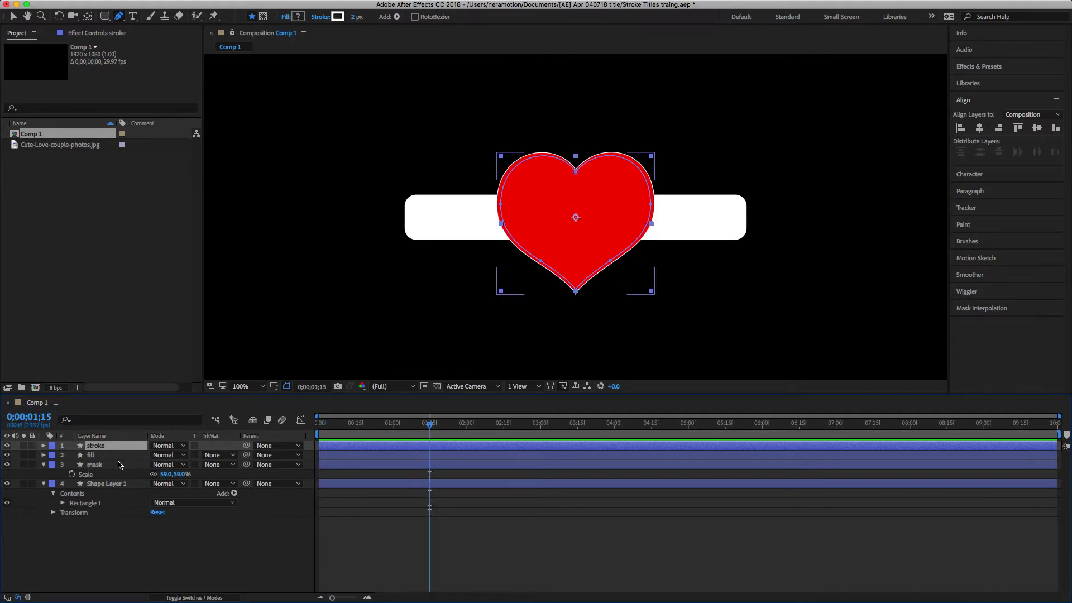
{"action": "key", "text": "ctrl+Down"}
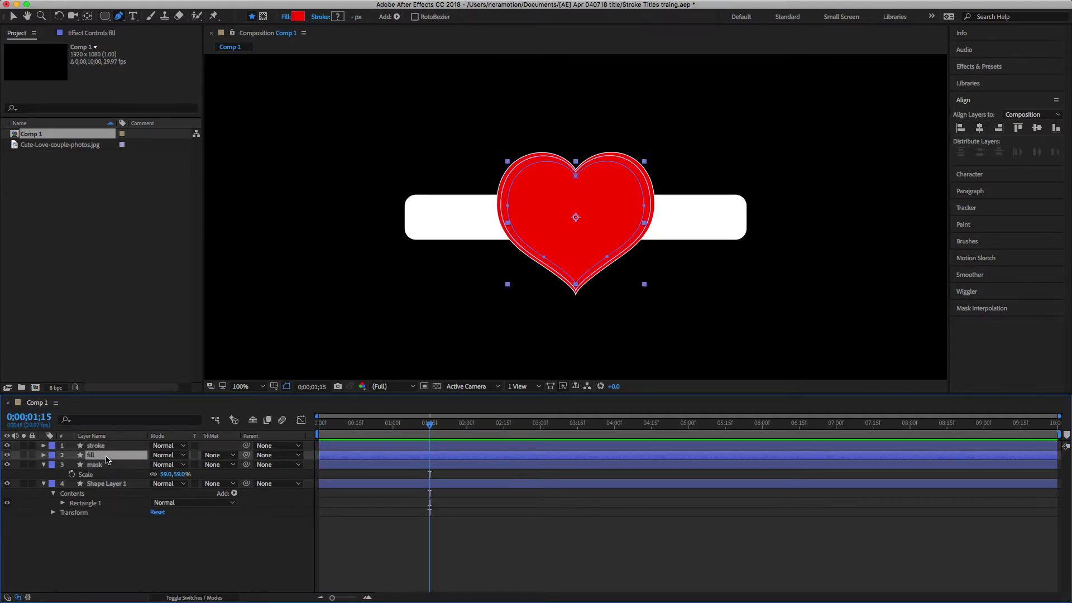
{"action": "left_click", "coordinate": [105, 468], "text": "shift"}
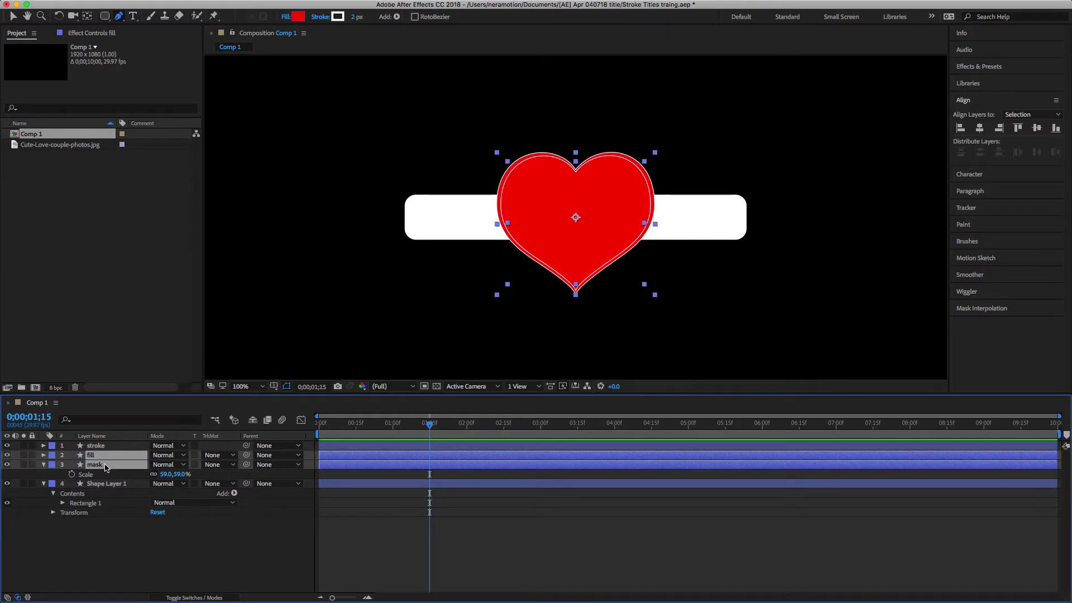
{"action": "key", "text": "s"}
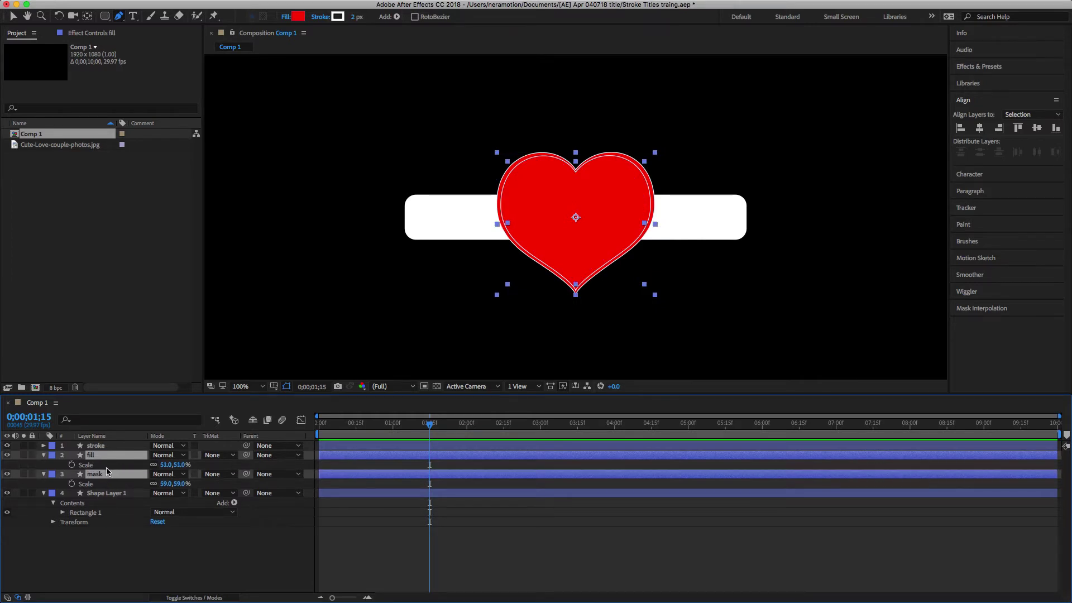
{"action": "left_click", "coordinate": [72, 466]}
Step: Set the fill and mask layers' scale to 0% at 0;00;00;00
{"action": "left_click_drag", "start_coordinate": [429, 424], "coordinate": [319, 425]}
{"action": "left_click", "coordinate": [166, 484]}
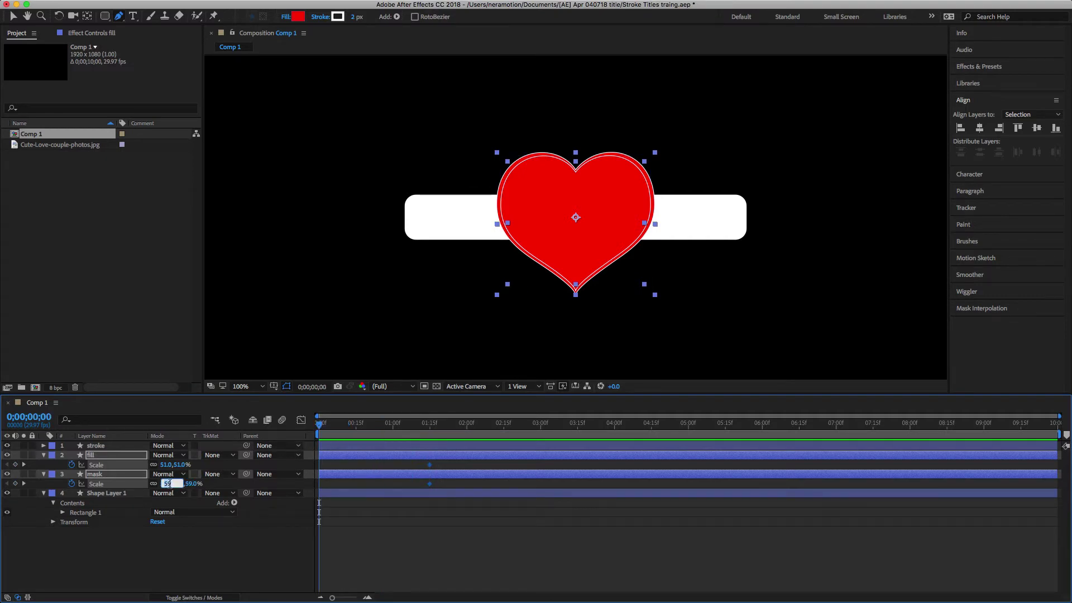
{"action": "type", "text": "0"}
{"action": "key", "text": "Return"}
{"action": "left_click_drag", "start_coordinate": [324, 425], "coordinate": [432, 439]}
Step: Apply Easy Ease to all Scale keyframes of the fill and mask layers
{"action": "left_click_drag", "start_coordinate": [454, 489], "coordinate": [329, 468]}
{"action": "right_click", "coordinate": [320, 467]}
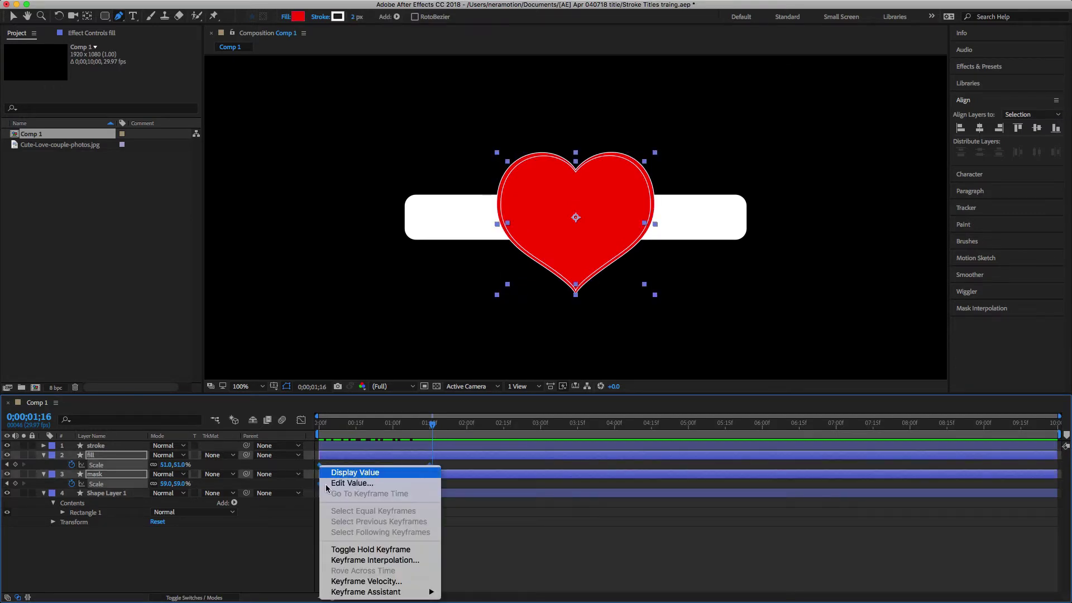
{"action": "mouse_move", "coordinate": [389, 593]}
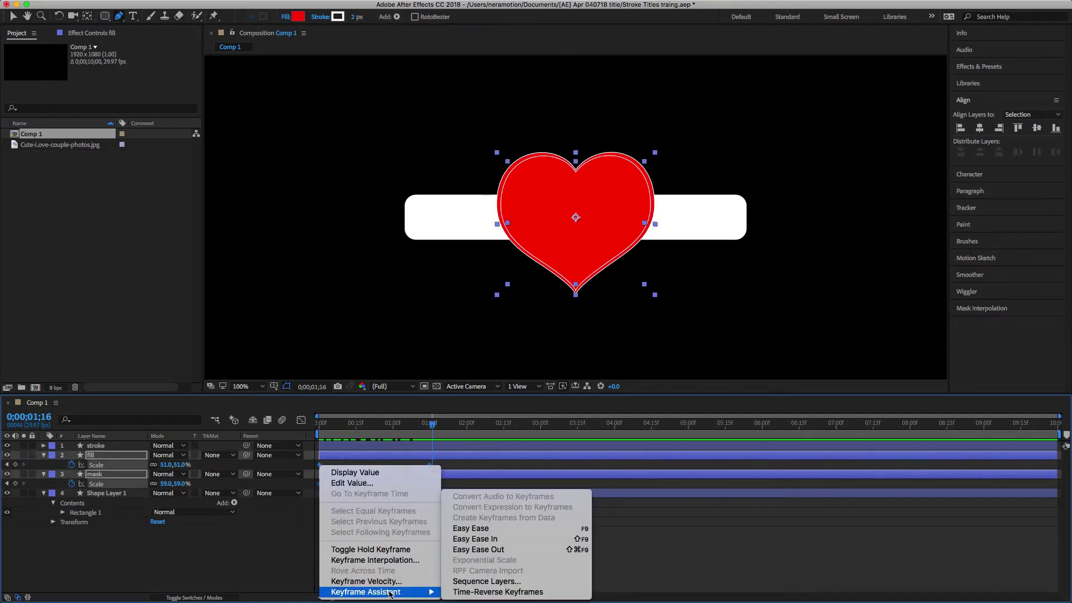
{"action": "left_click", "coordinate": [480, 528]}
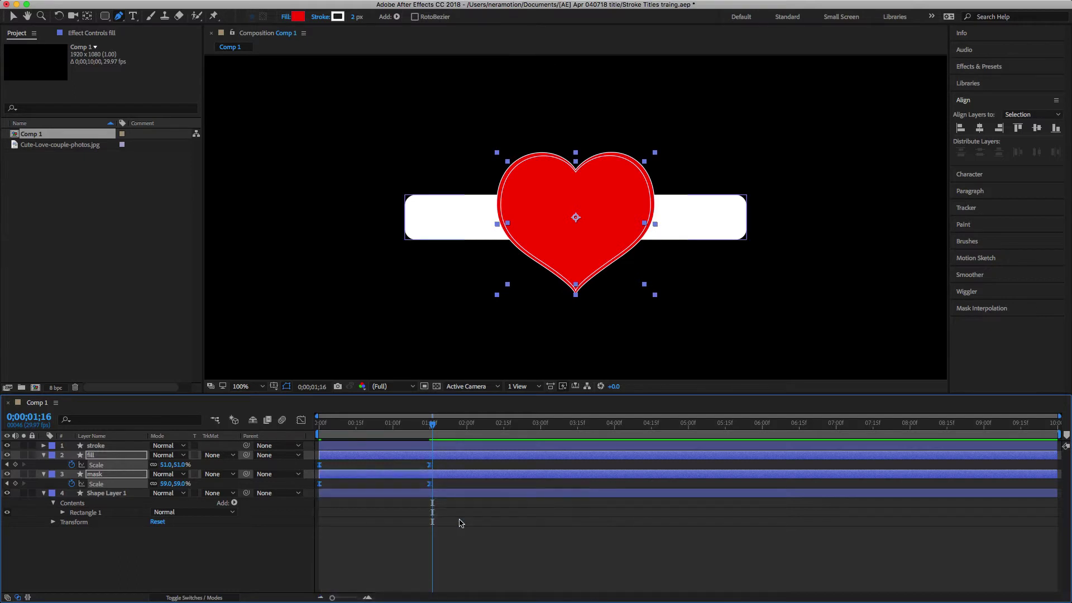
{"action": "left_click", "coordinate": [450, 514]}
Step: Lengthen the incoming ease of the last Scale keyframes in the speed graph so the hearts grow fastest near the start
{"action": "left_click", "coordinate": [301, 420]}
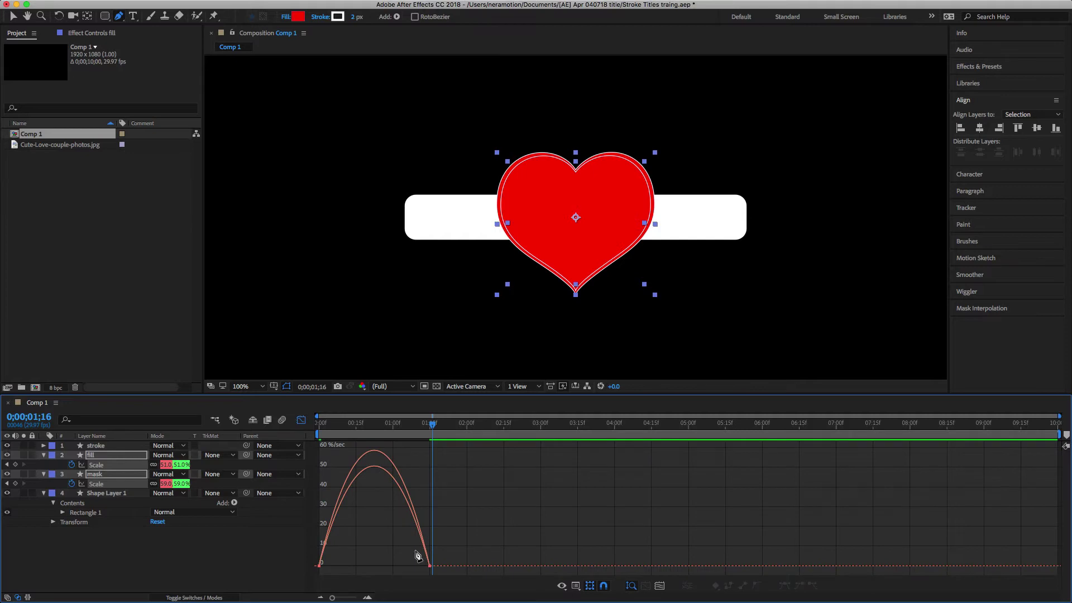
{"action": "key", "text": "v"}
{"action": "left_click_drag", "start_coordinate": [418, 561], "coordinate": [373, 563]}
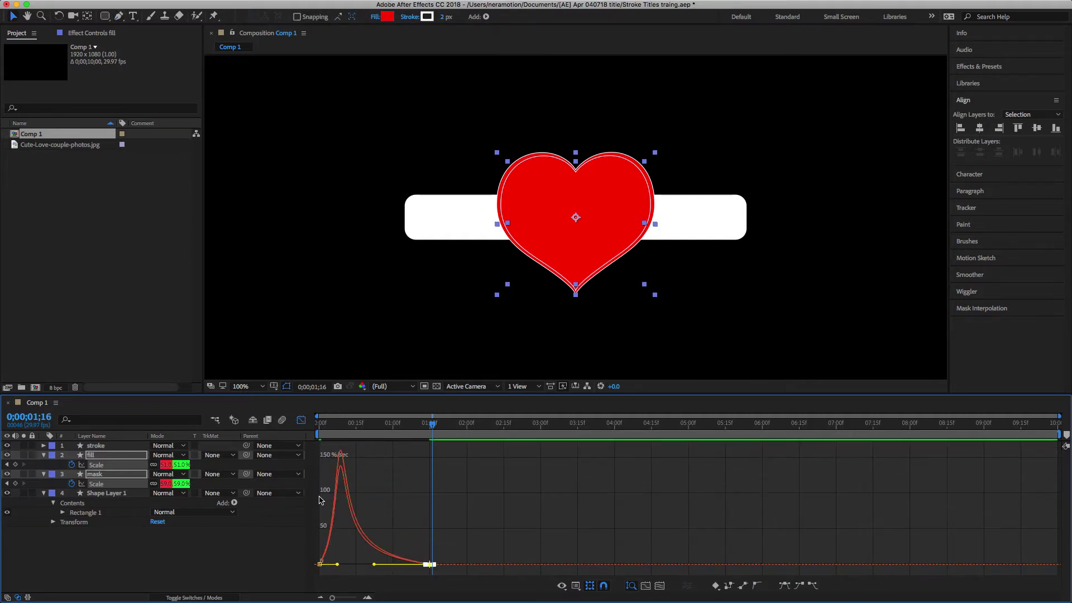
{"action": "left_click", "coordinate": [301, 419]}
Step: End the work area at 0;00;02;02 and select Shape Layer 1, the white rounded rectangle
{"action": "left_click", "coordinate": [470, 427]}
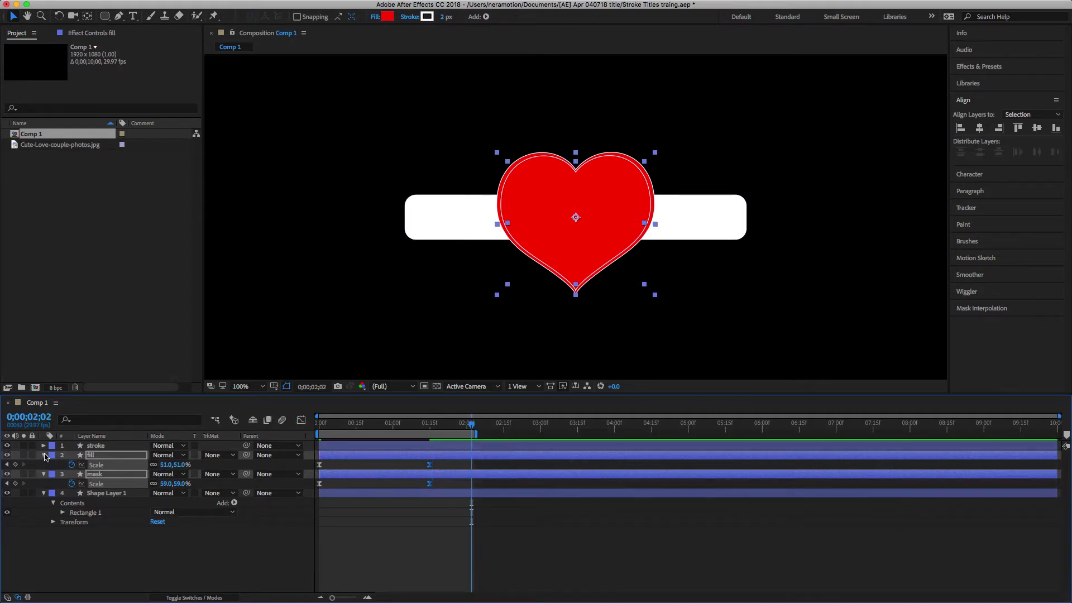
{"action": "left_click", "coordinate": [43, 455]}
{"action": "left_click", "coordinate": [106, 558]}
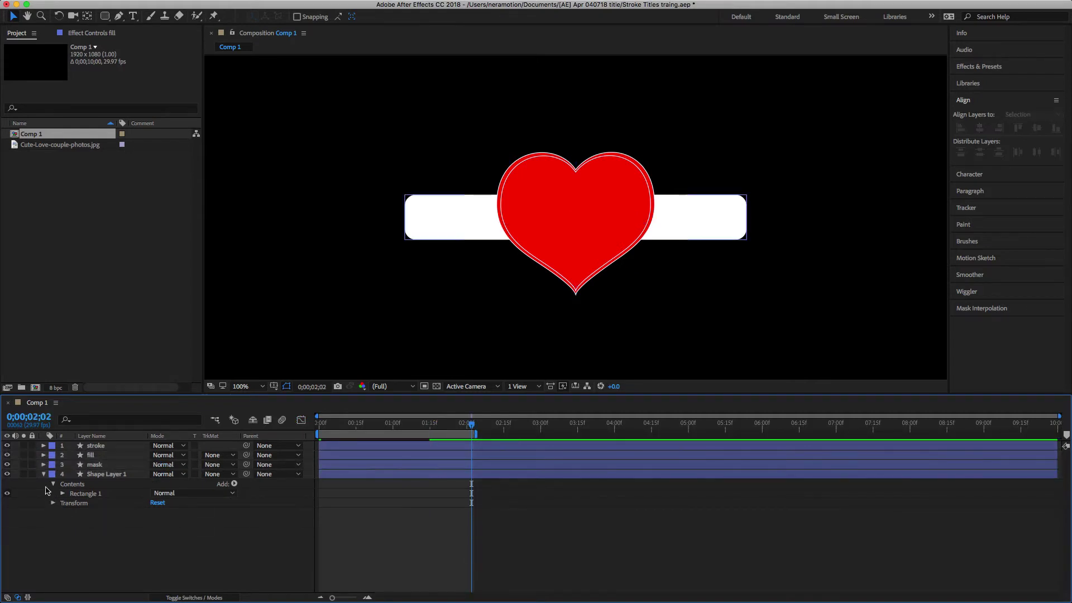
{"action": "left_click_drag", "start_coordinate": [471, 426], "coordinate": [385, 426]}
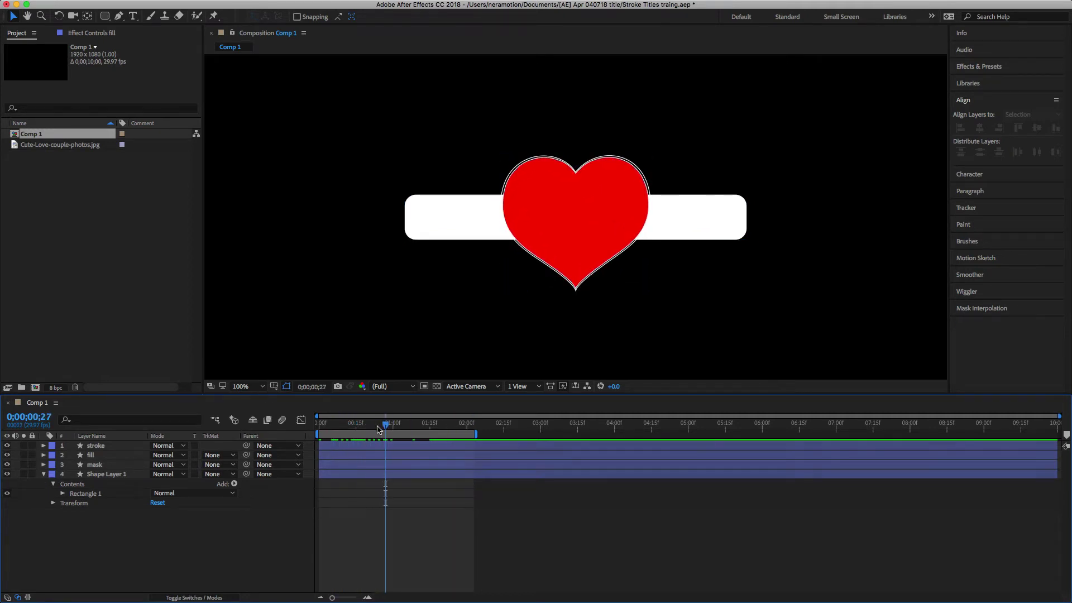
{"action": "left_click", "coordinate": [106, 474]}
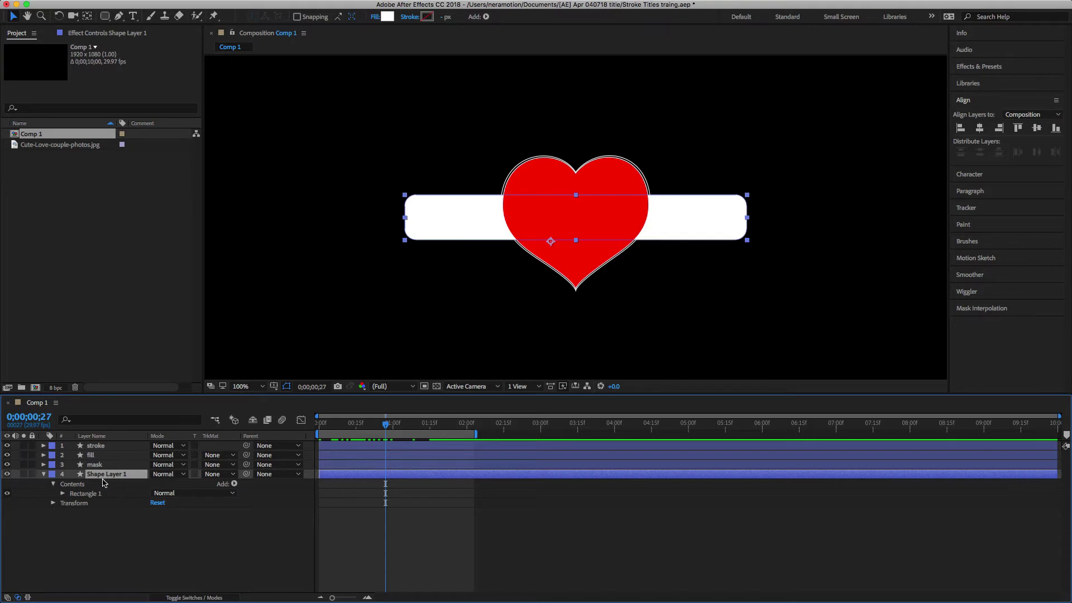
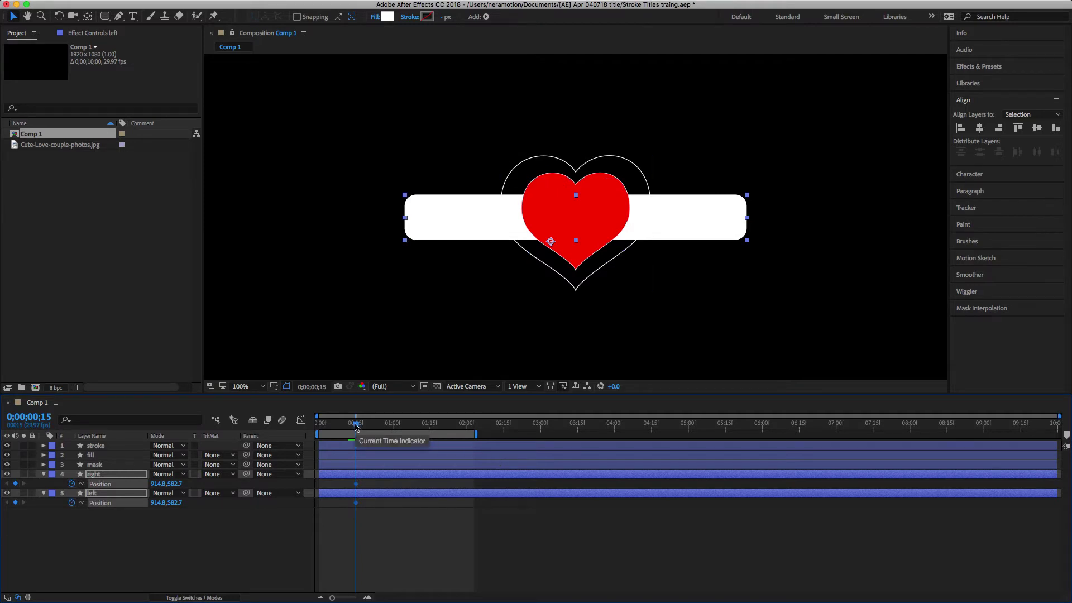
Step: Add Position keyframes at 0;00;02;15 to the right and left rectangle layers
{"action": "left_click", "coordinate": [34, 417]}
{"action": "type", "text": "2;1"}
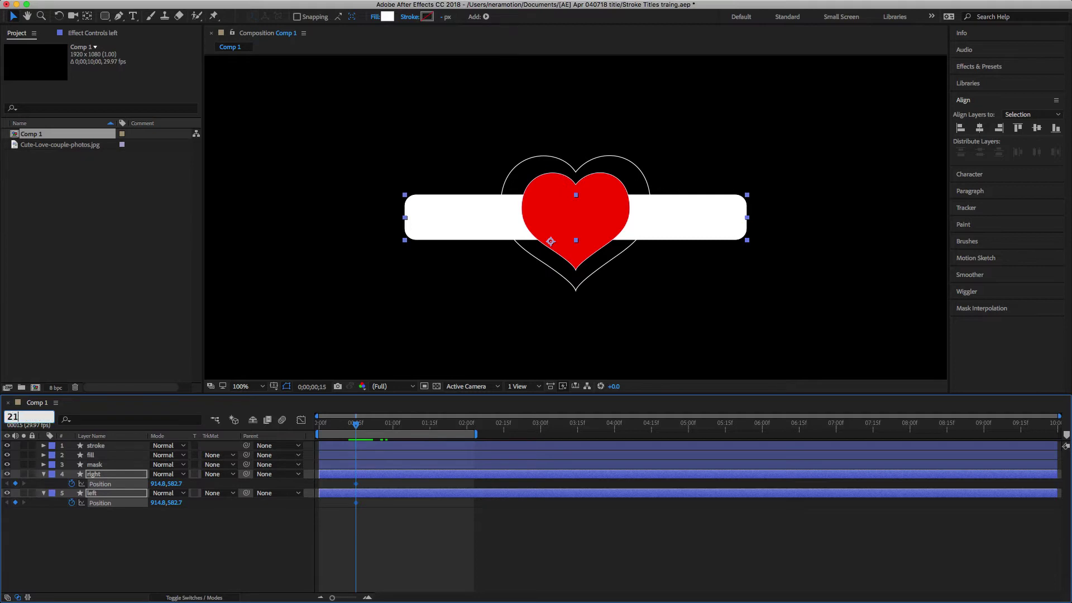
{"action": "type", "text": "5"}
{"action": "key", "text": "Return"}
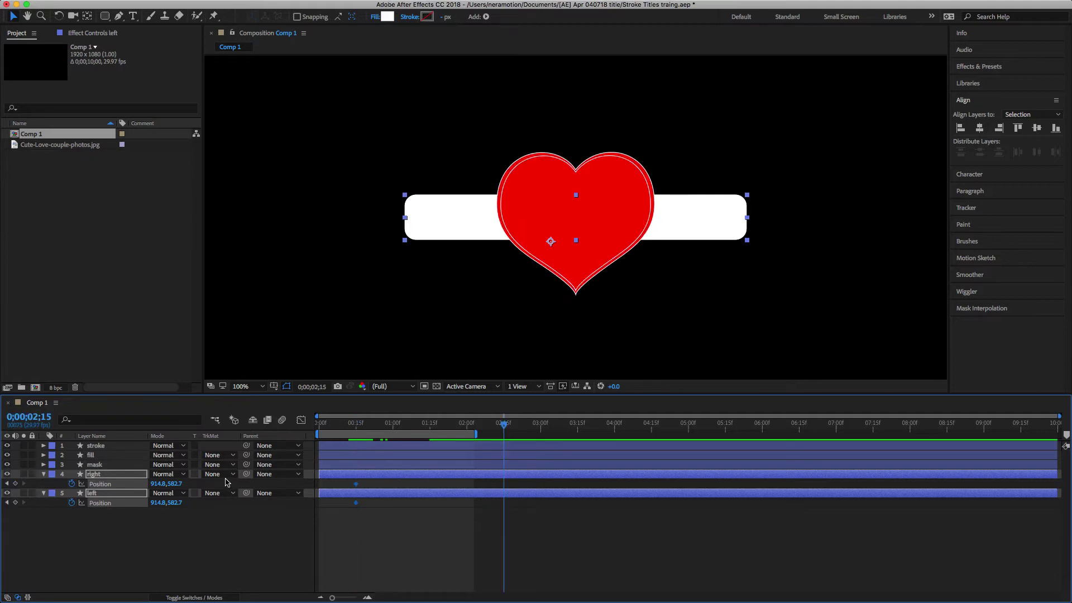
{"action": "left_click", "coordinate": [15, 484]}
Step: Delete the Position keyframes of the right and left layers at 0;00;00;15 and deselect the layers
{"action": "left_click_drag", "start_coordinate": [503, 427], "coordinate": [355, 429]}
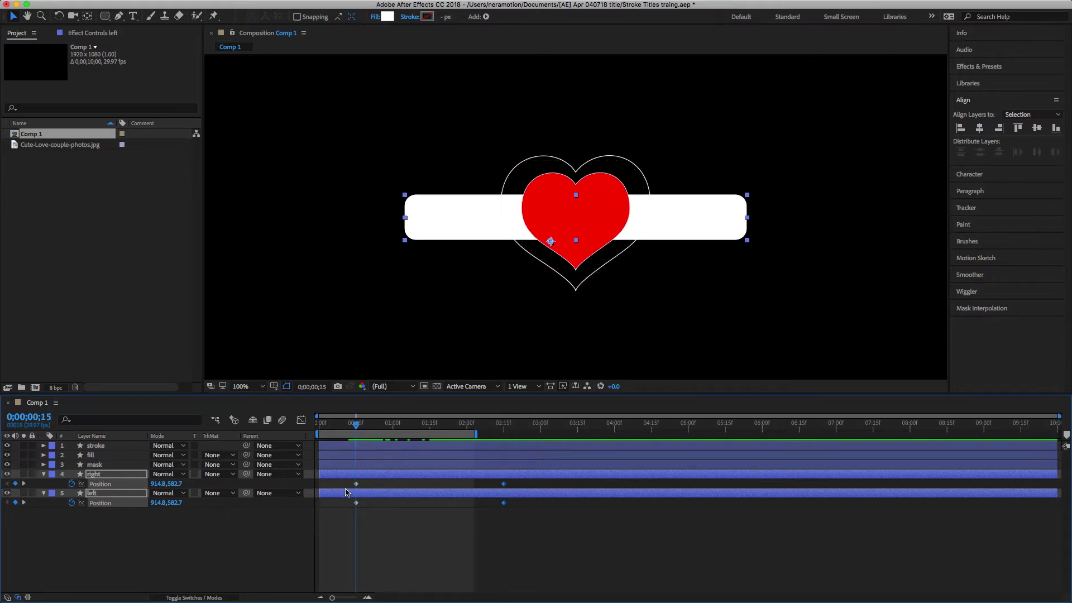
{"action": "left_click_drag", "start_coordinate": [345, 481], "coordinate": [362, 511]}
{"action": "key", "text": "Delete"}
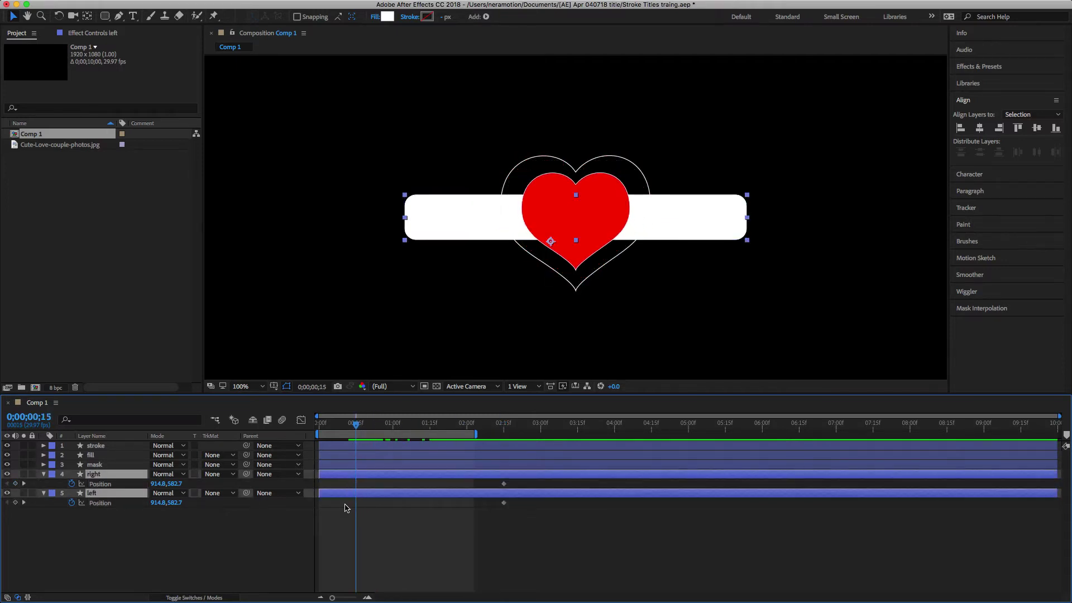
{"action": "left_click", "coordinate": [179, 533]}
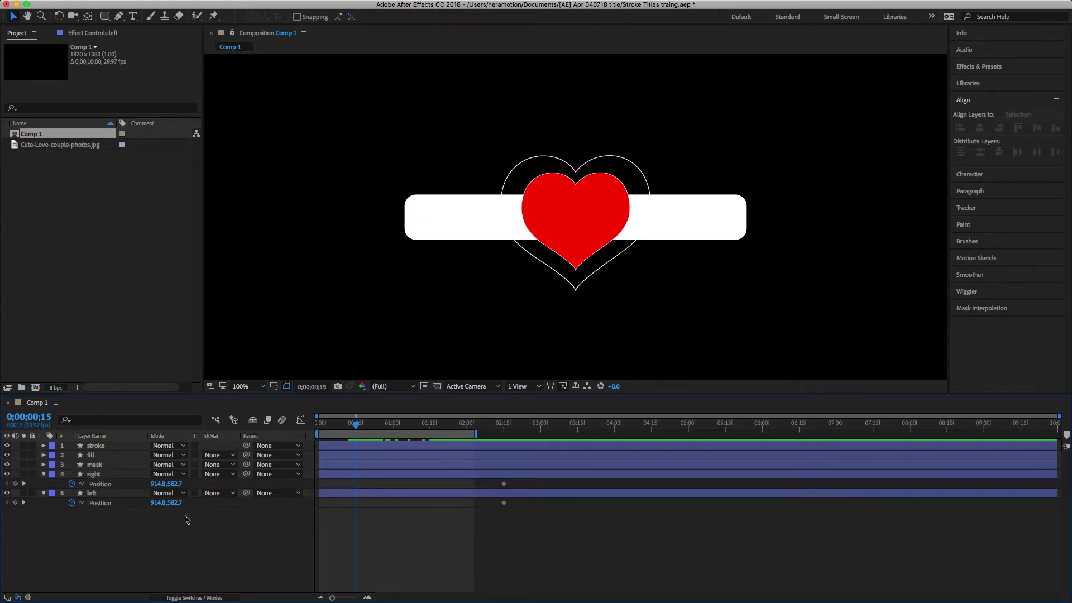
Step: At 0;00;00;15, set the horizontal Position of the right layer to 598.8 and the left layer to 1236.8
{"action": "left_click", "coordinate": [103, 475]}
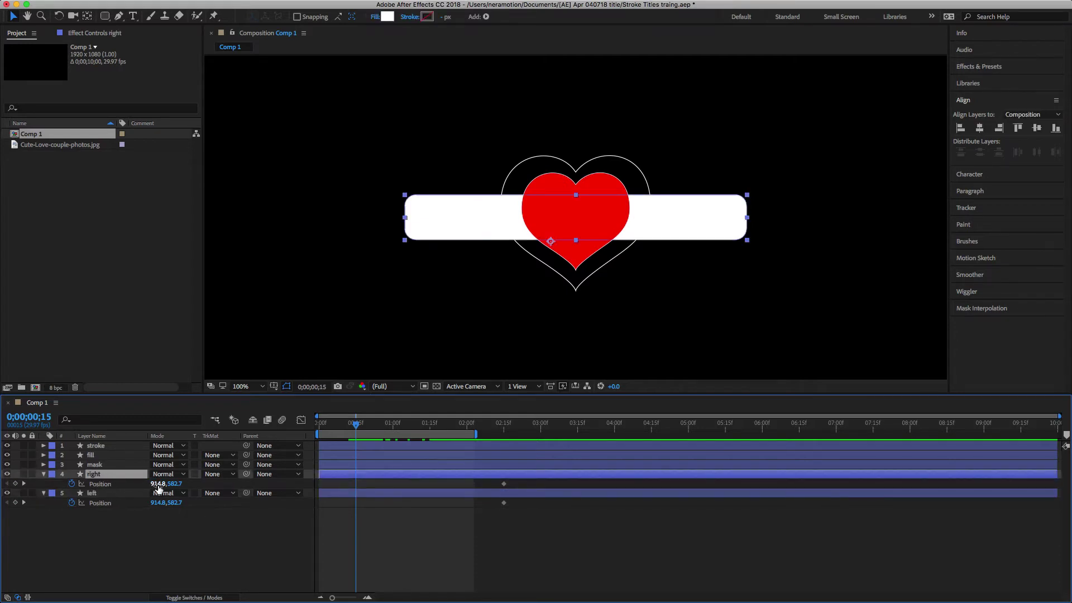
{"action": "left_click_drag", "start_coordinate": [159, 488], "coordinate": [67, 489]}
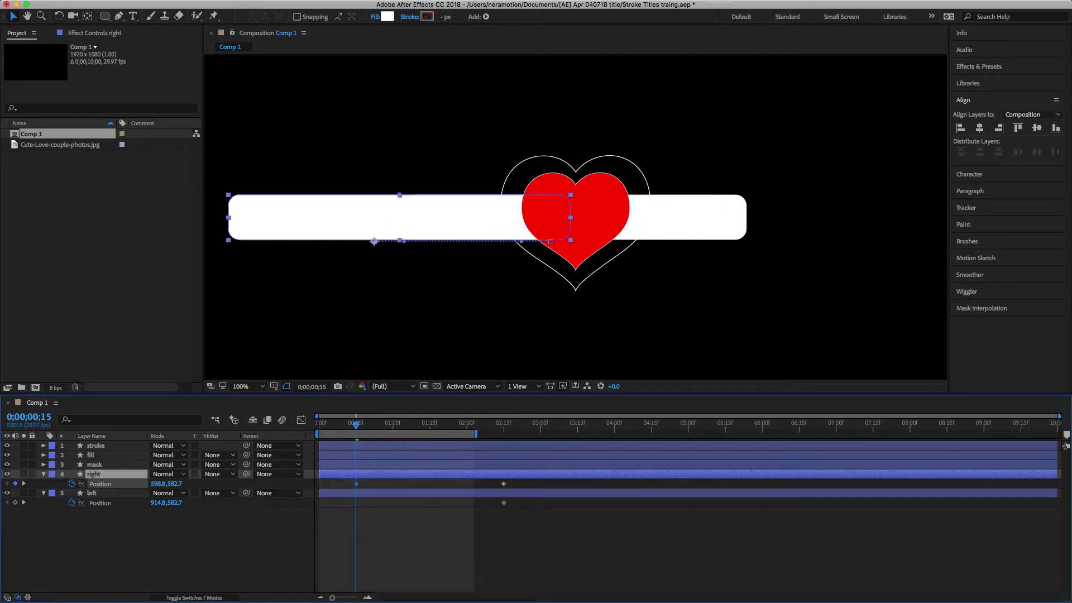
{"action": "left_click", "coordinate": [93, 494]}
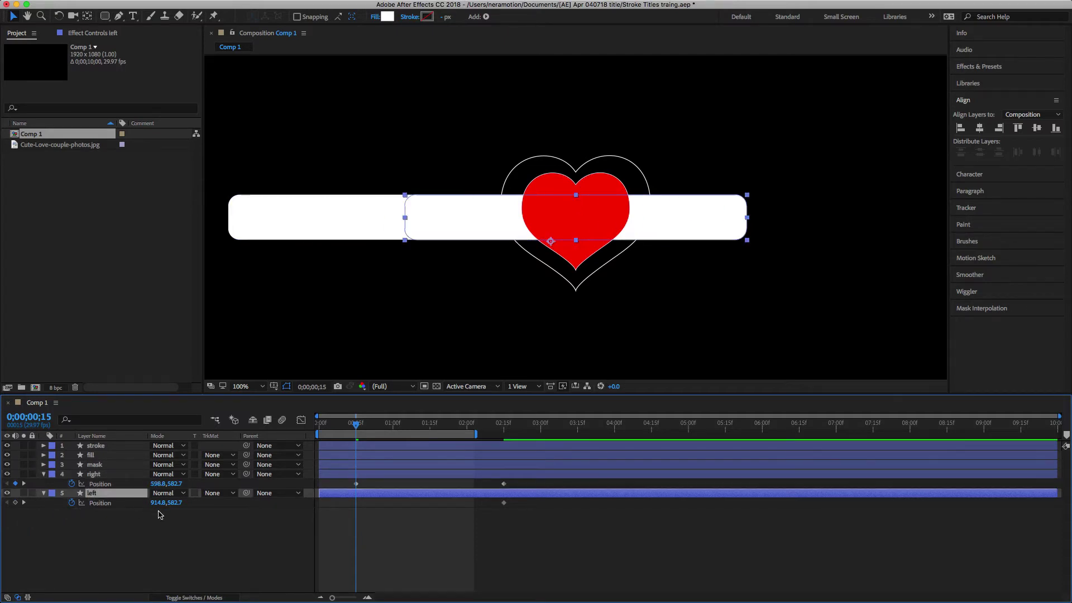
{"action": "left_click_drag", "start_coordinate": [167, 502], "coordinate": [399, 500]}
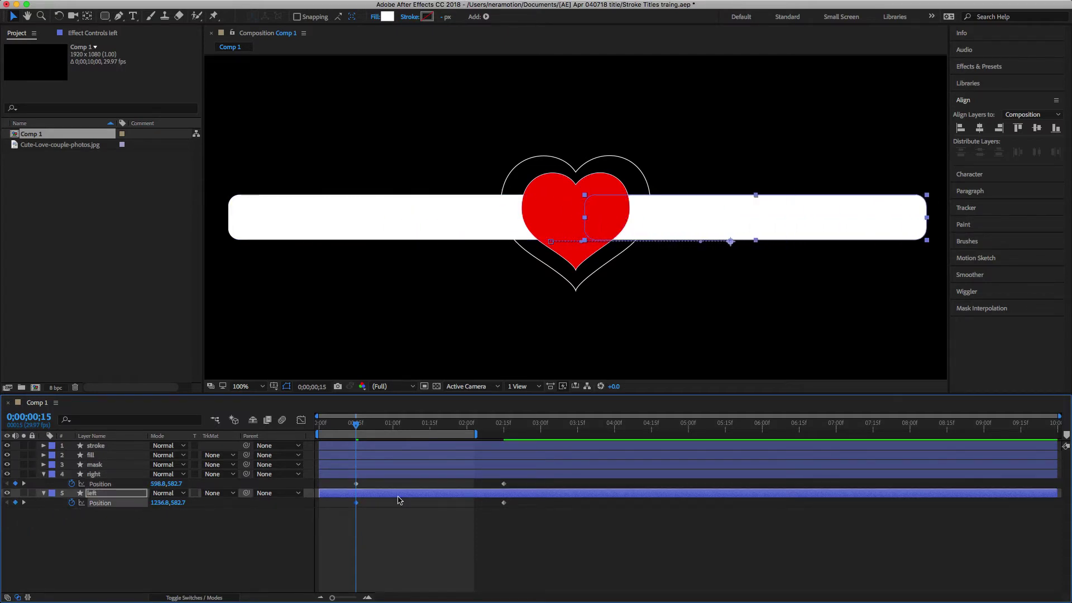
{"action": "left_click_drag", "start_coordinate": [356, 425], "coordinate": [425, 427]}
{"action": "left_click", "coordinate": [93, 496]}
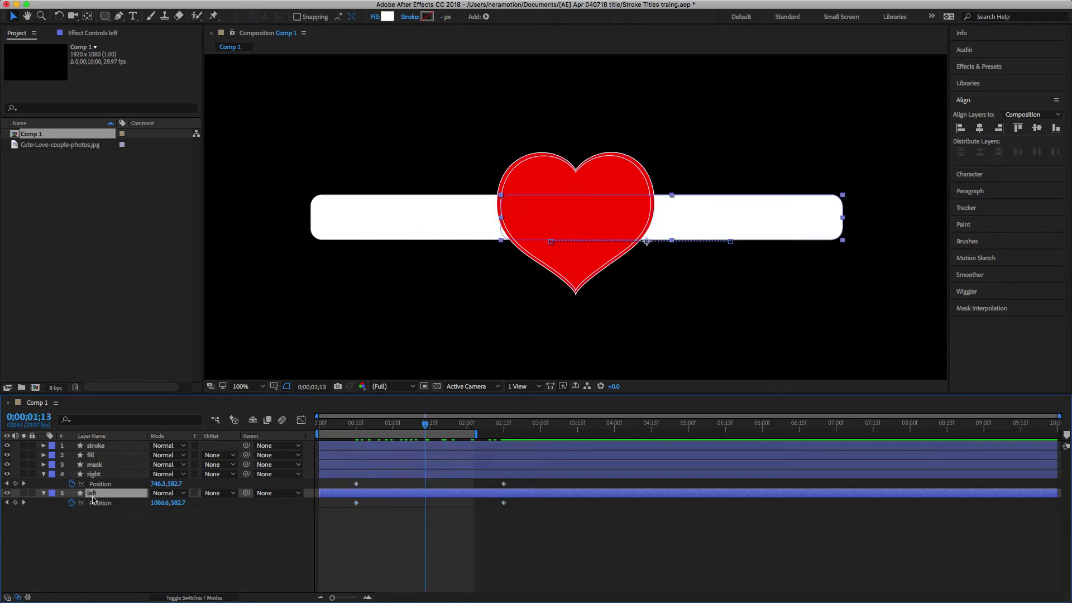
{"action": "left_click", "coordinate": [386, 17]}
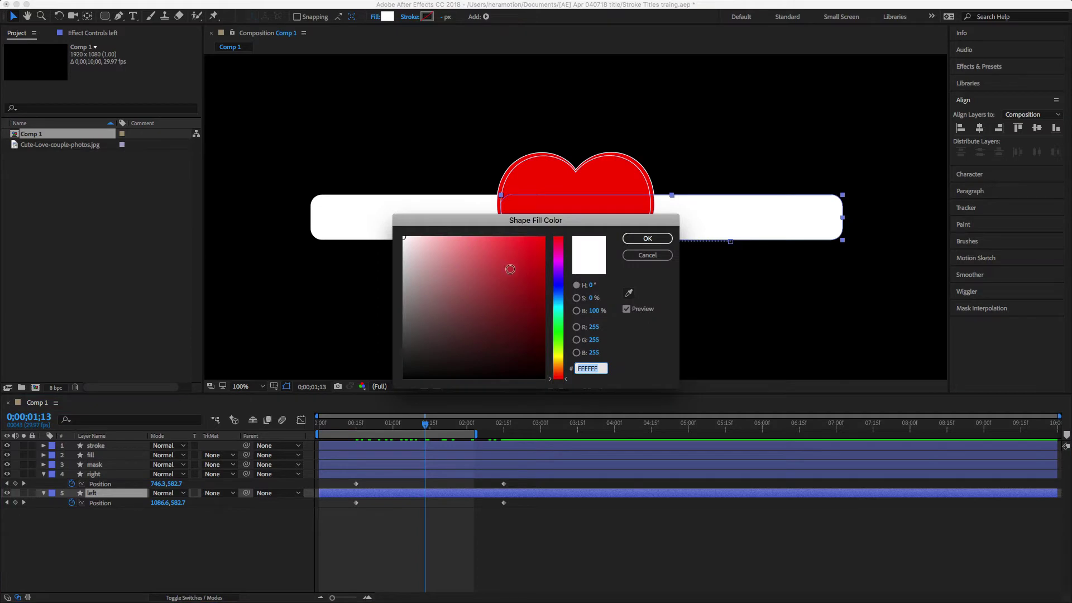
{"action": "left_click_drag", "start_coordinate": [559, 297], "coordinate": [564, 266]}
{"action": "key", "text": "Escape"}
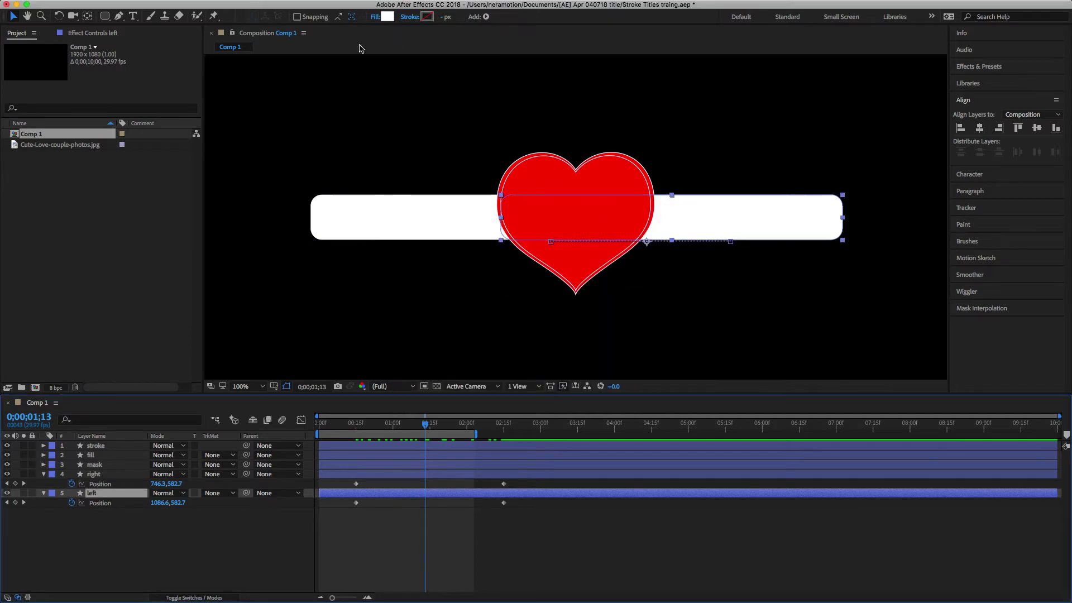
Step: Change the fill colour of the left layer's rounded rectangle to purple
{"action": "left_click", "coordinate": [386, 17]}
{"action": "left_click_drag", "start_coordinate": [562, 290], "coordinate": [562, 267]}
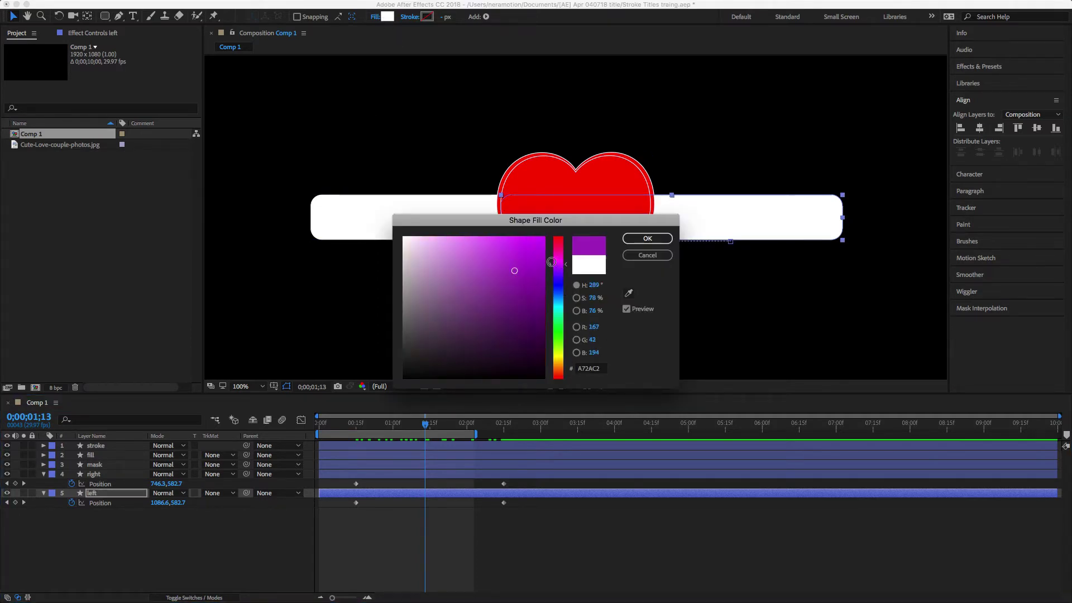
{"action": "left_click", "coordinate": [647, 239]}
Step: Change the fill colour of the right layer's rounded rectangle to green
{"action": "left_click", "coordinate": [92, 475]}
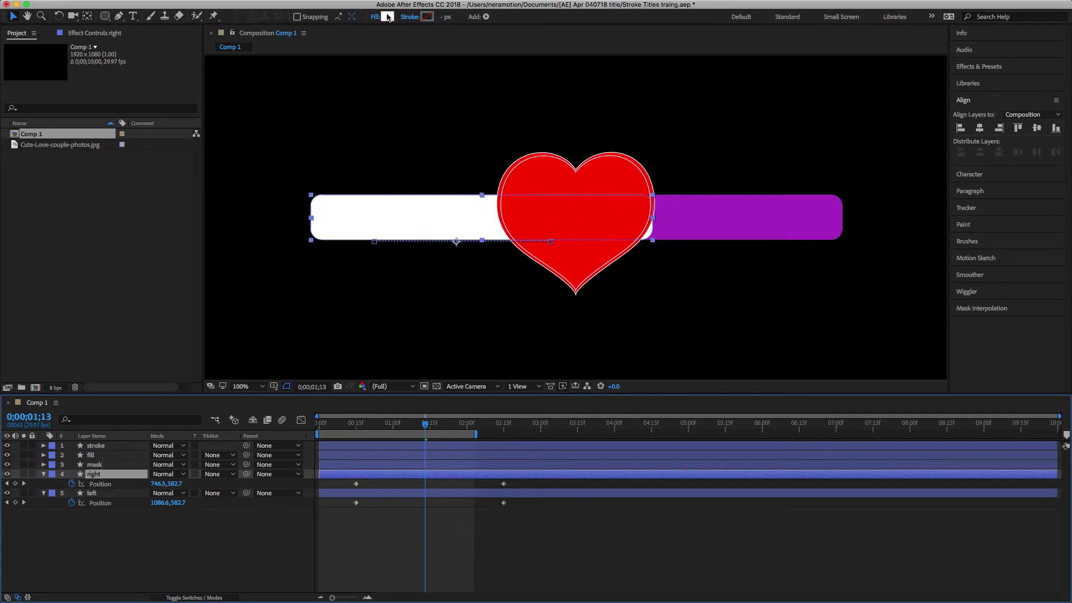
{"action": "left_click", "coordinate": [386, 17]}
{"action": "left_click", "coordinate": [557, 330]}
{"action": "left_click", "coordinate": [522, 265]}
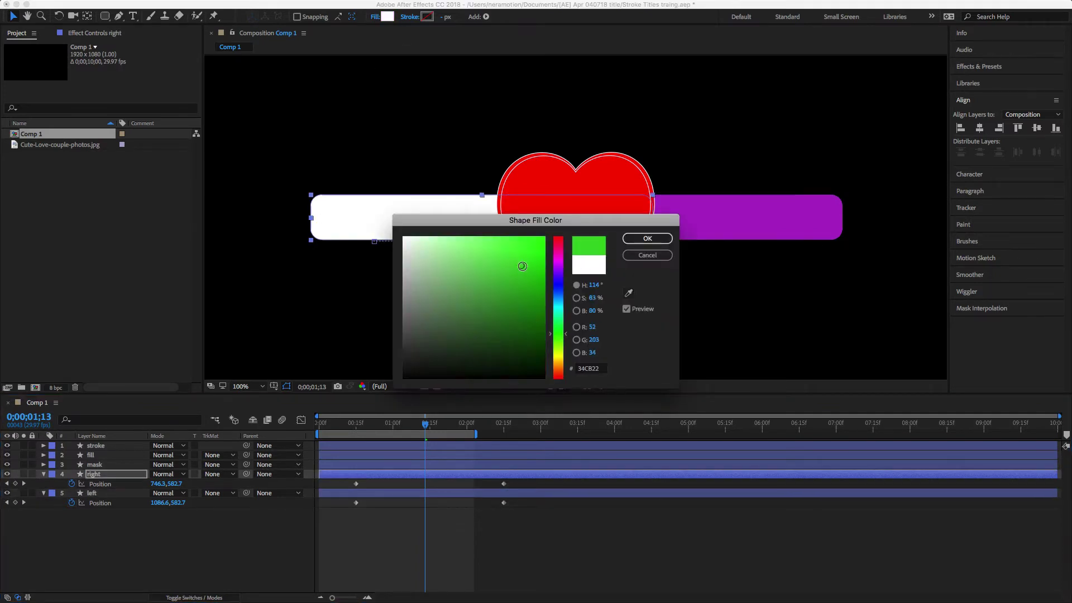
{"action": "left_click", "coordinate": [647, 238]}
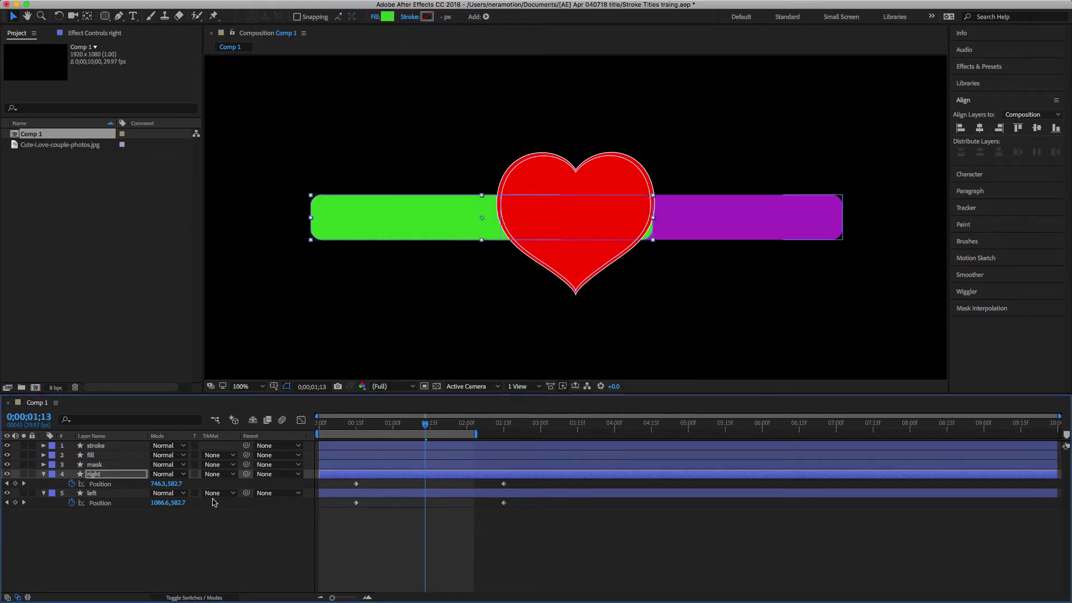
Step: Apply Easy Ease to all Position keyframes of the right and left layers
{"action": "left_click", "coordinate": [523, 521]}
{"action": "left_click_drag", "start_coordinate": [413, 495], "coordinate": [320, 477]}
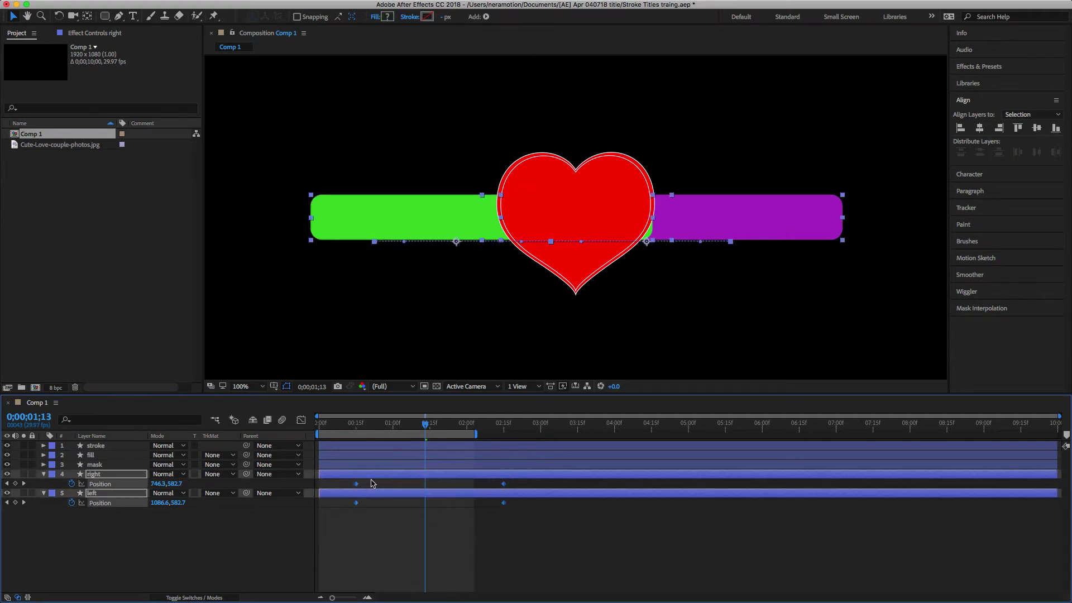
{"action": "key", "text": "F9"}
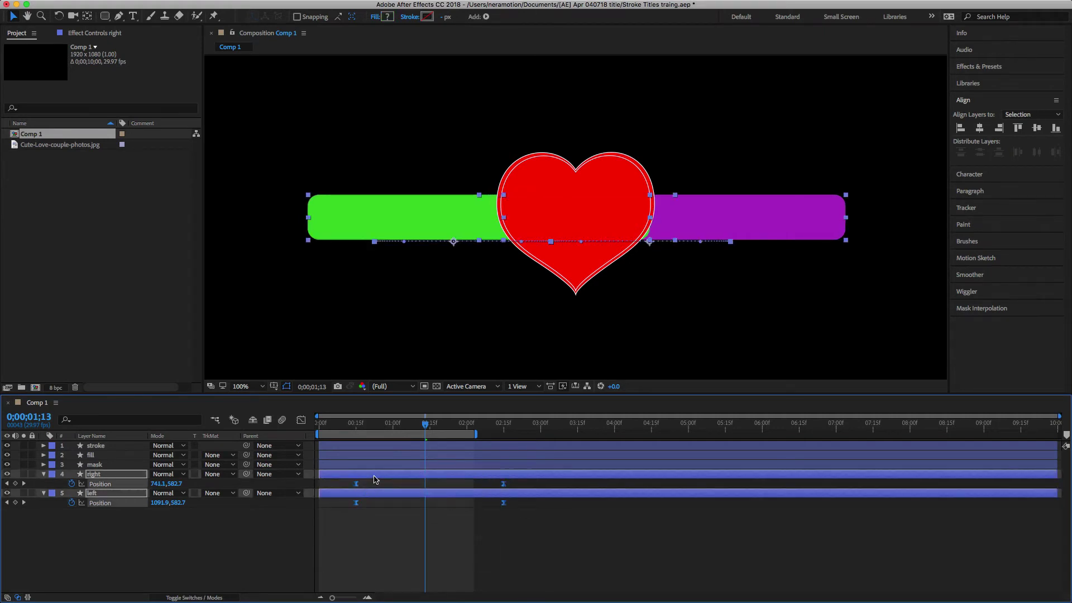
Step: Reshape the Position speed curves in the Graph Editor so both bars move fast at first and slow into their last keyframes
{"action": "left_click", "coordinate": [301, 421]}
{"action": "left_click_drag", "start_coordinate": [485, 556], "coordinate": [516, 580]}
{"action": "left_click_drag", "start_coordinate": [361, 561], "coordinate": [382, 561]}
{"action": "left_click", "coordinate": [302, 420]}
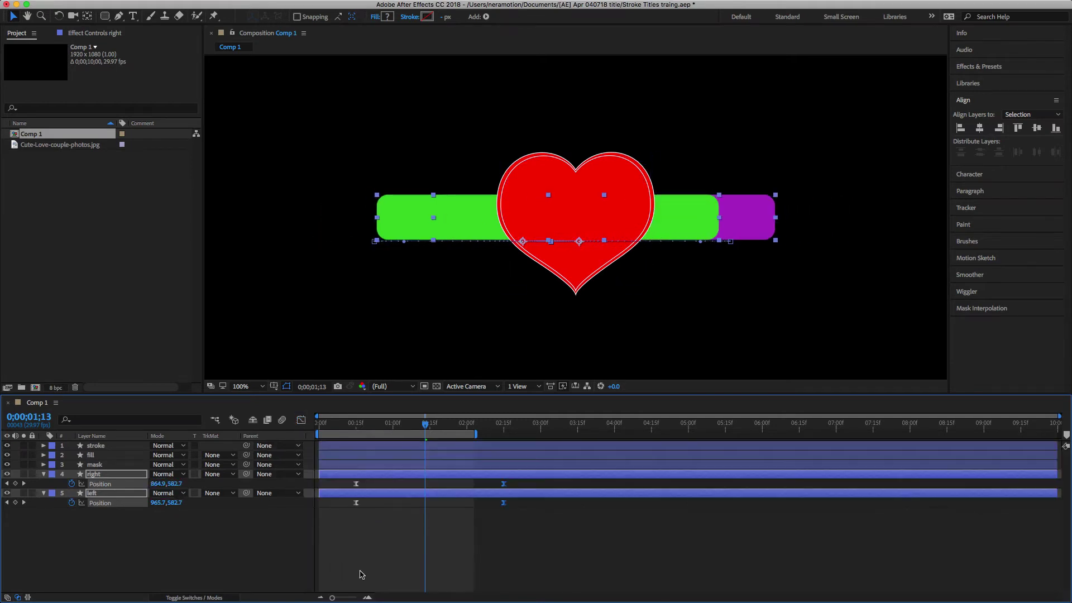
Step: Extend the end of the work area to just past 0;00;03;15 and preview the bar animation
{"action": "key", "text": "space"}
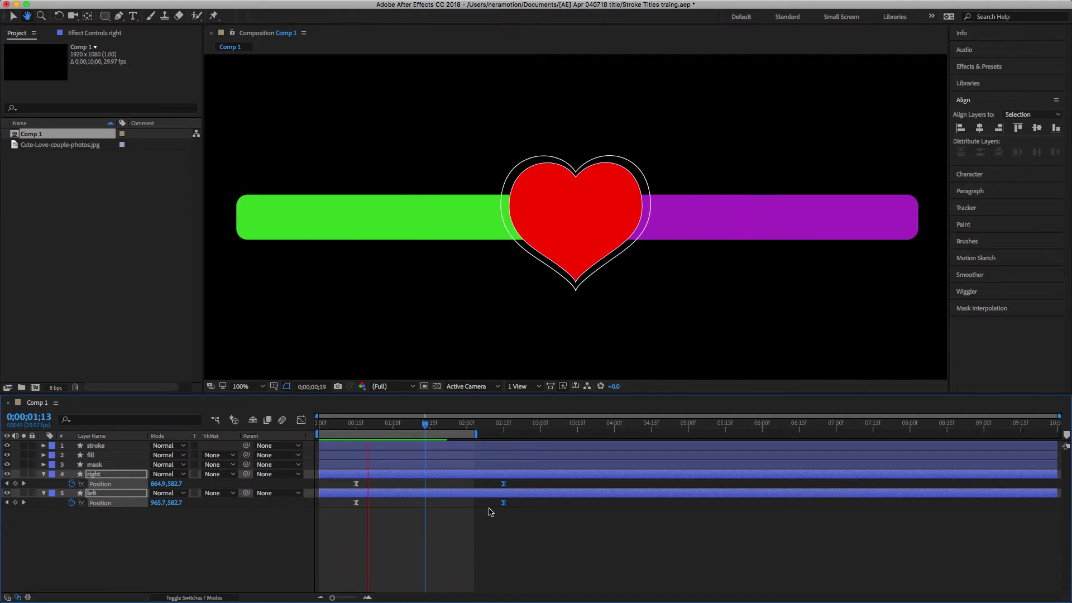
{"action": "key", "text": "space"}
{"action": "left_click_drag", "start_coordinate": [477, 434], "coordinate": [581, 435]}
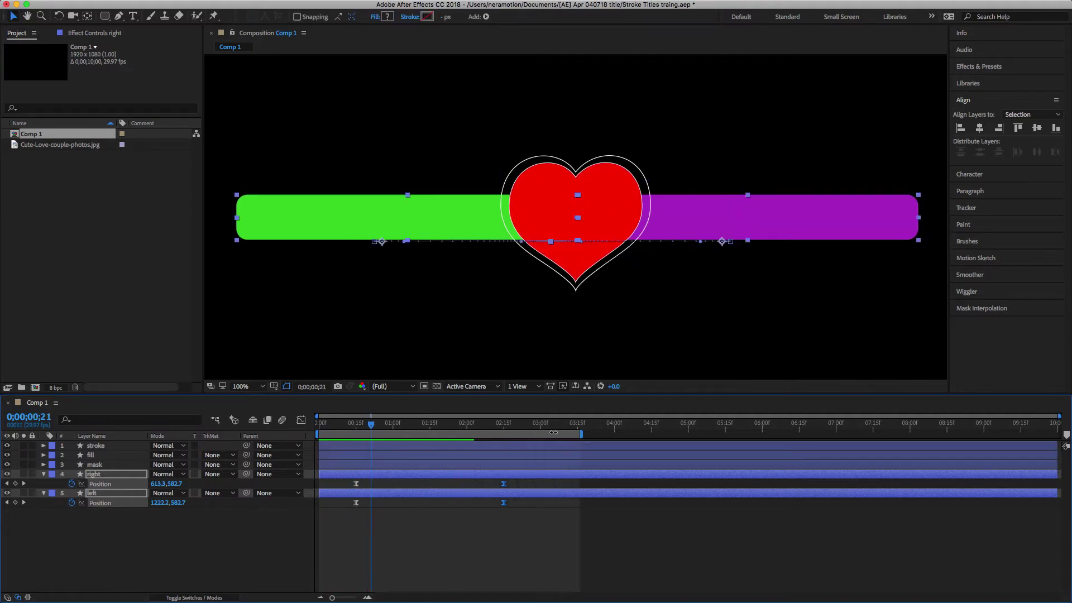
{"action": "key", "text": "space"}
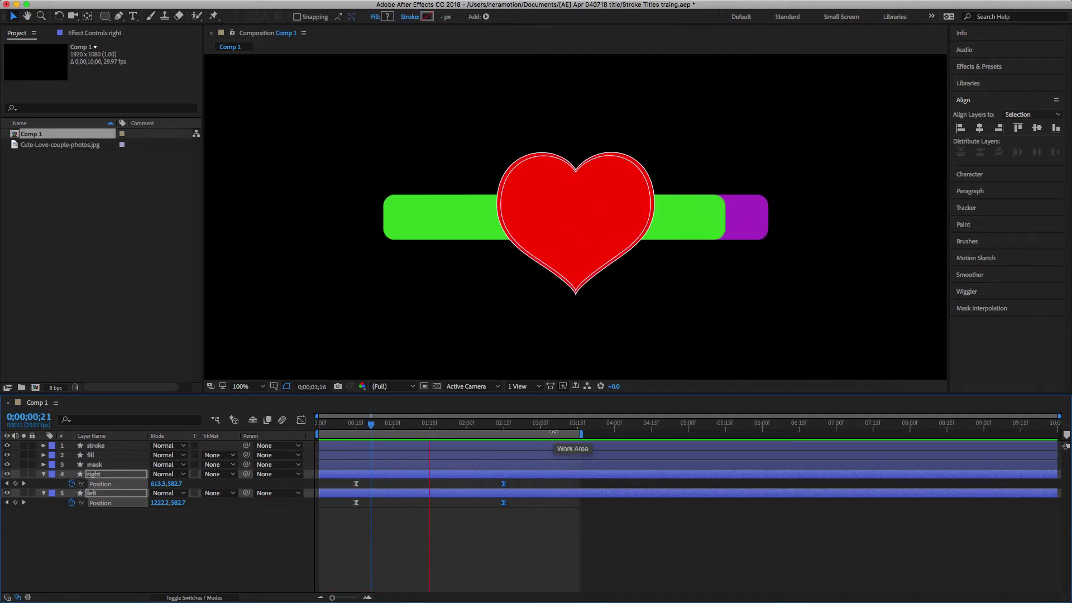
{"action": "key", "text": "space"}
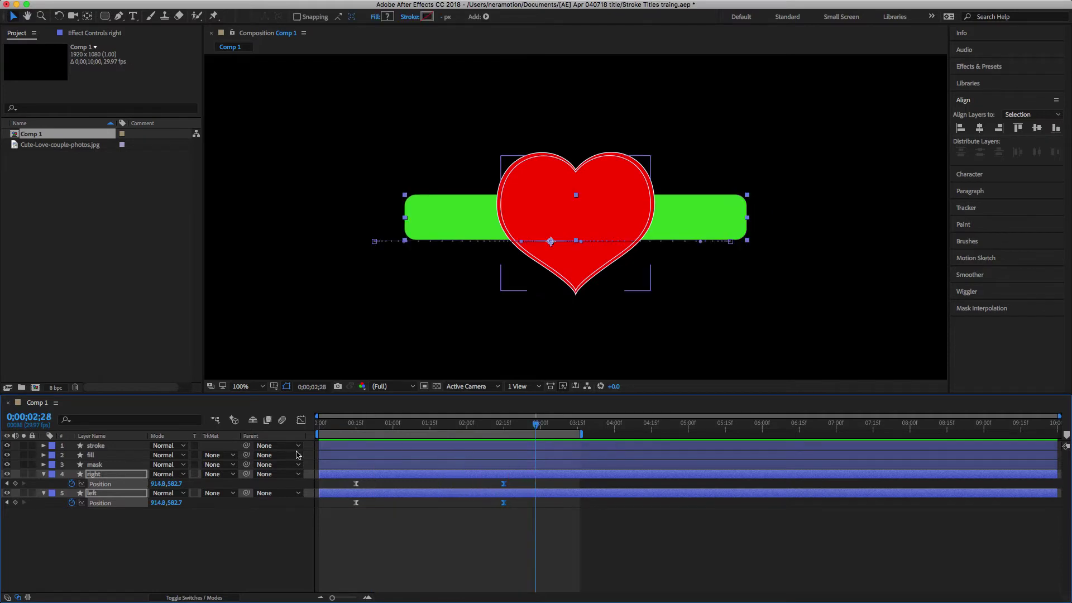
Step: Collapse the right and left layers, and pre-compose the left layer into a composition named left
{"action": "left_click", "coordinate": [86, 530]}
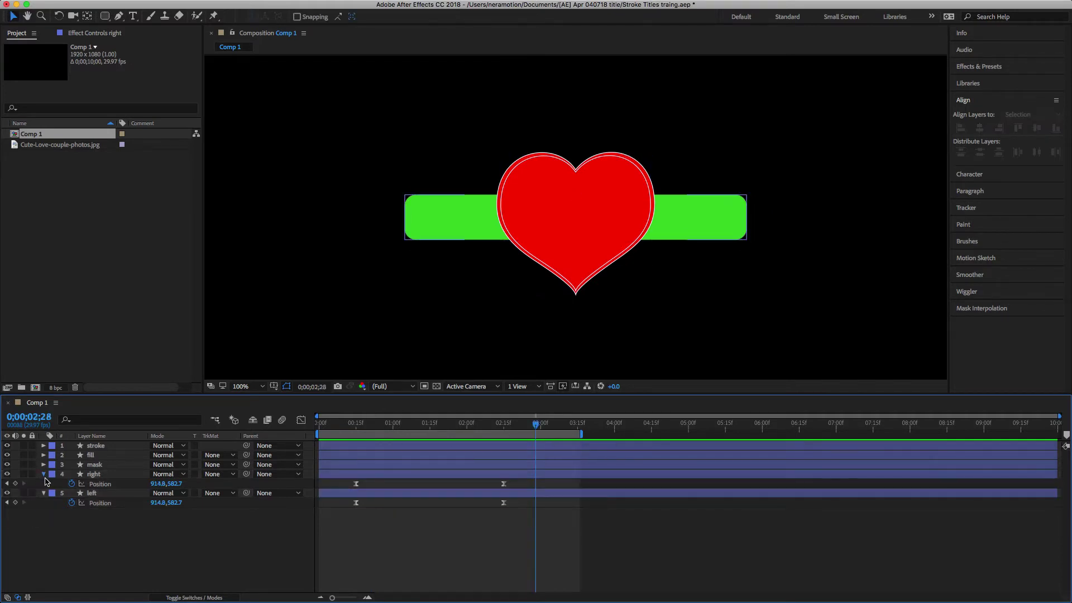
{"action": "left_click", "coordinate": [43, 474]}
{"action": "left_click", "coordinate": [43, 483]}
{"action": "left_click", "coordinate": [90, 484]}
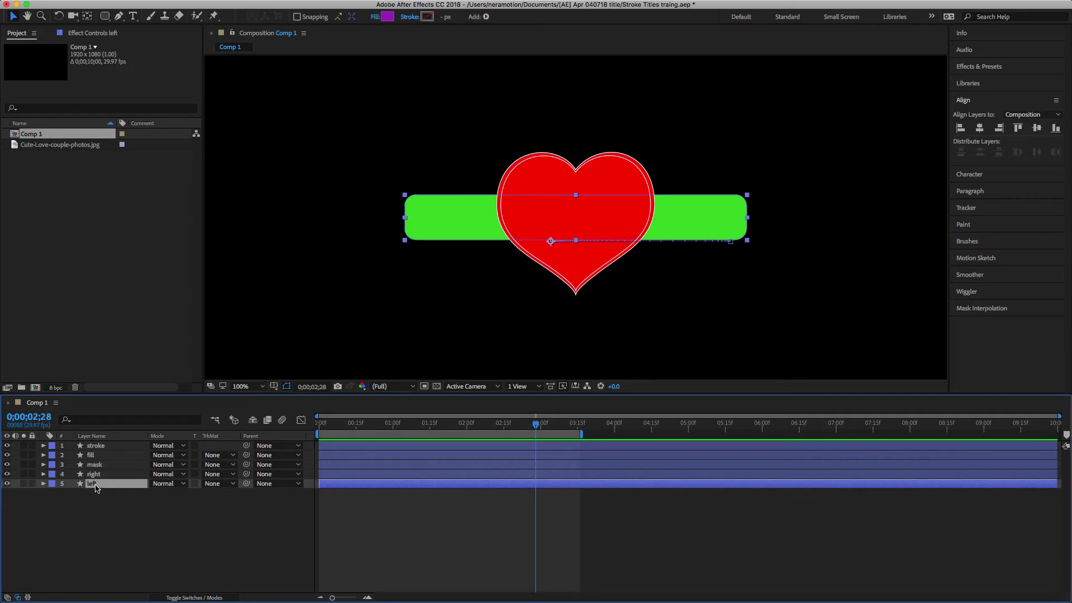
{"action": "right_click", "coordinate": [101, 485]}
{"action": "left_click", "coordinate": [120, 505]}
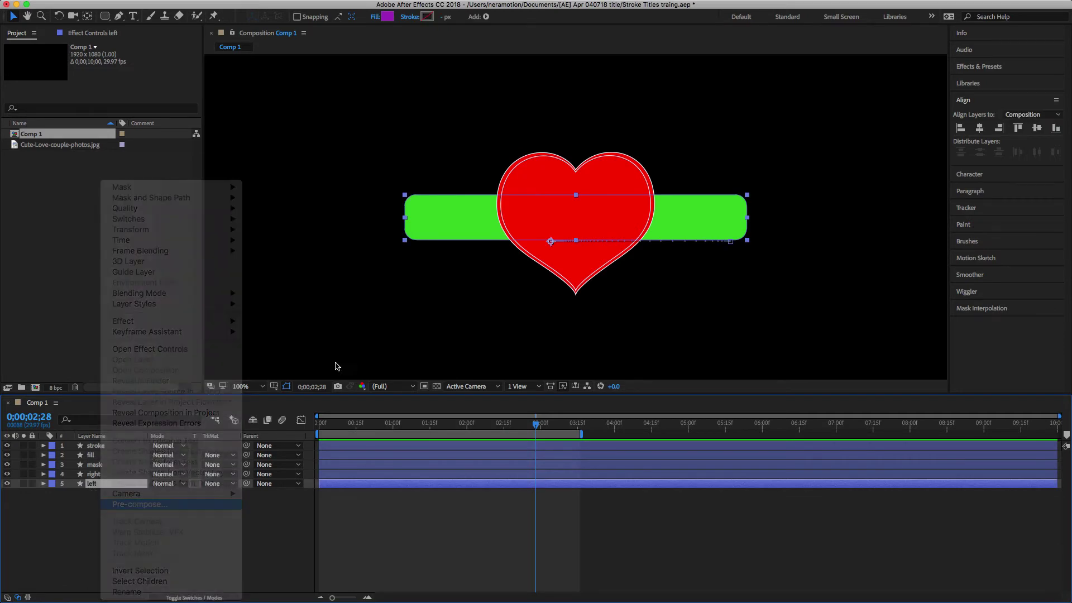
{"action": "left_click", "coordinate": [514, 241]}
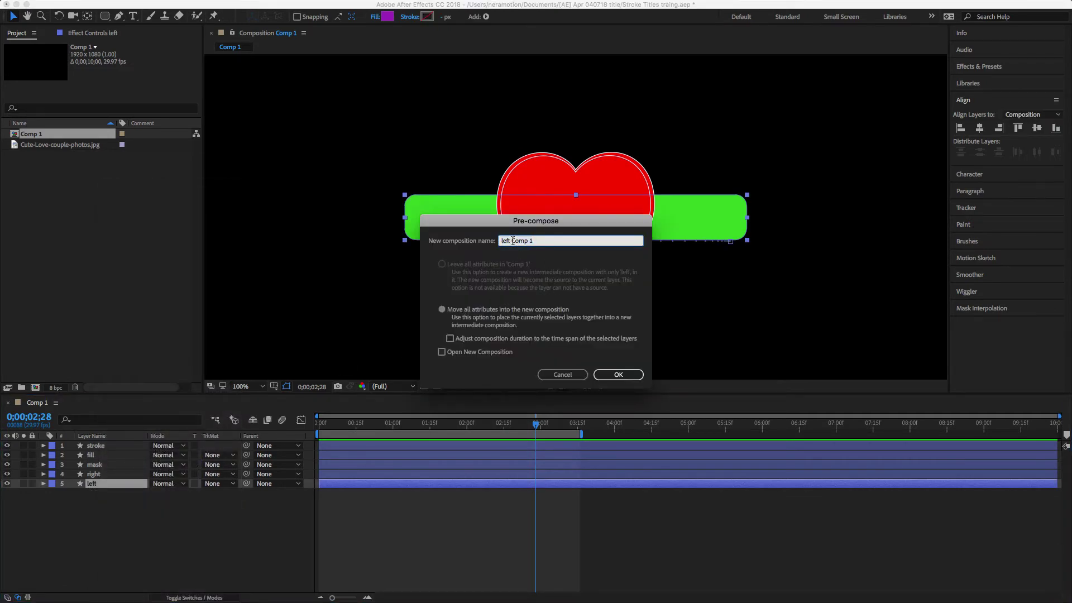
{"action": "left_click_drag", "start_coordinate": [512, 241], "coordinate": [556, 242]}
{"action": "key", "text": "BackSpace"}
{"action": "key", "text": "Return"}
Step: Pre-compose the right layer into a new composition named right
{"action": "left_click", "coordinate": [94, 474]}
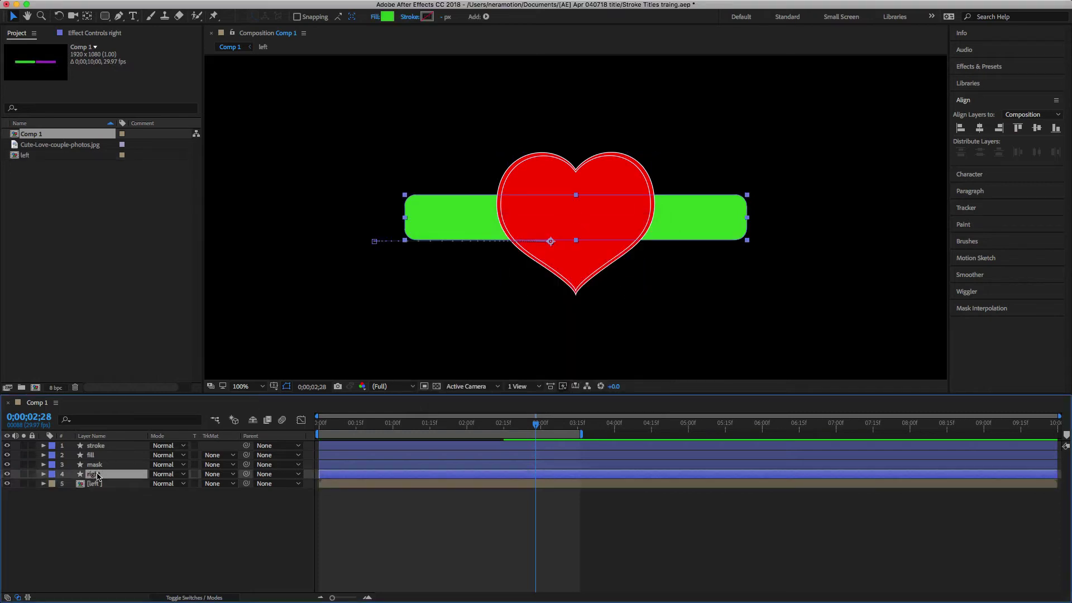
{"action": "right_click", "coordinate": [96, 476]}
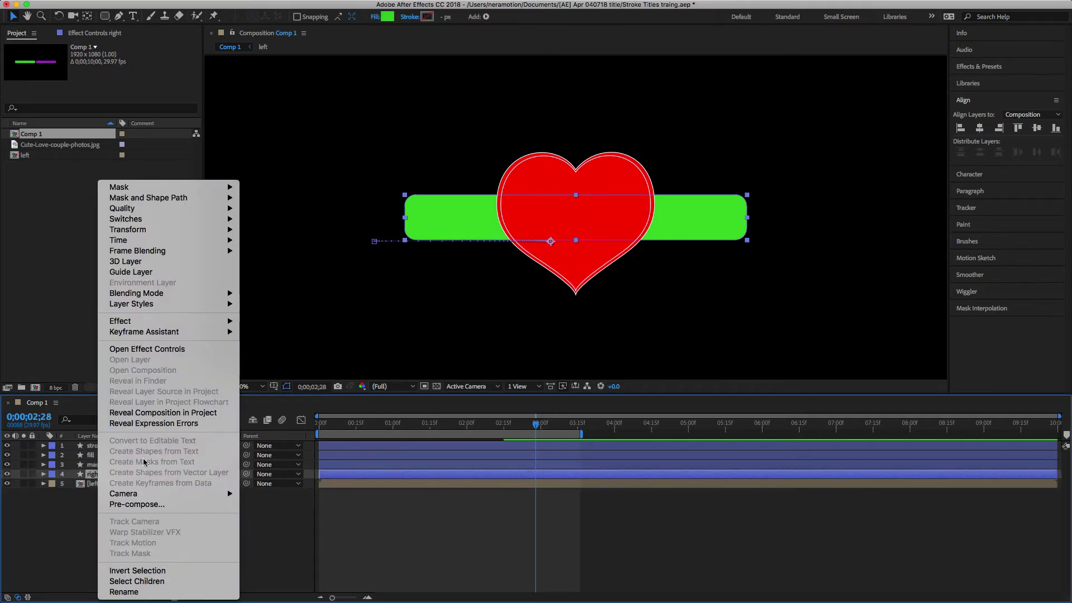
{"action": "left_click", "coordinate": [138, 504]}
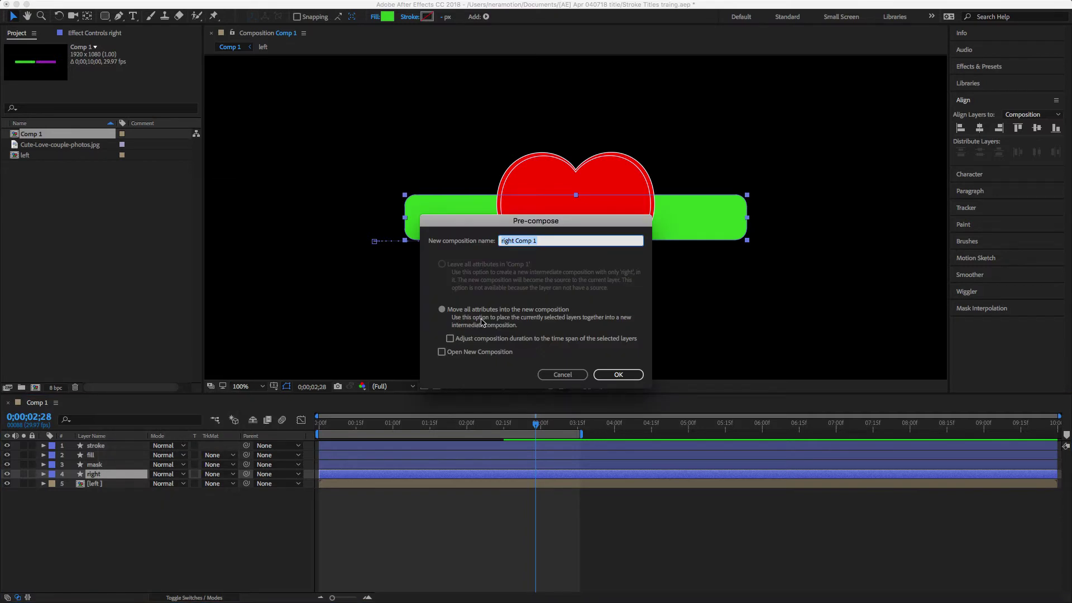
{"action": "left_click", "coordinate": [518, 240]}
{"action": "left_click_drag", "start_coordinate": [527, 242], "coordinate": [557, 243]}
{"action": "key", "text": "BackSpace"}
{"action": "key", "text": "Return"}
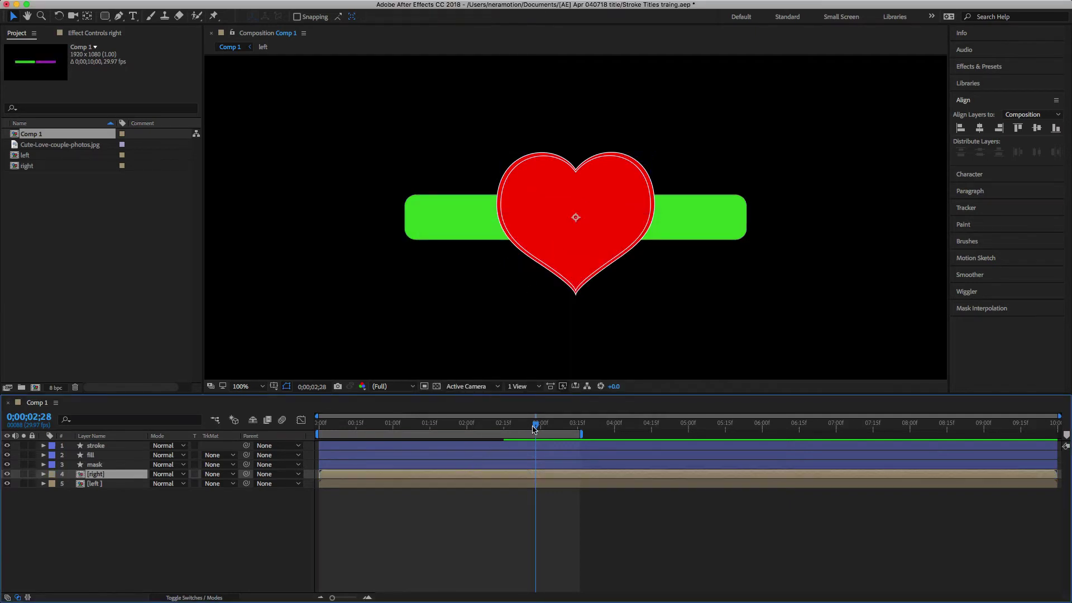
Step: At 0;00;02;16, draw a rectangular mask on the left pre-comp, from beyond the frame's left edge to the heart's centre line
{"action": "left_click_drag", "start_coordinate": [534, 429], "coordinate": [450, 465]}
{"action": "left_click_drag", "start_coordinate": [462, 426], "coordinate": [506, 429]}
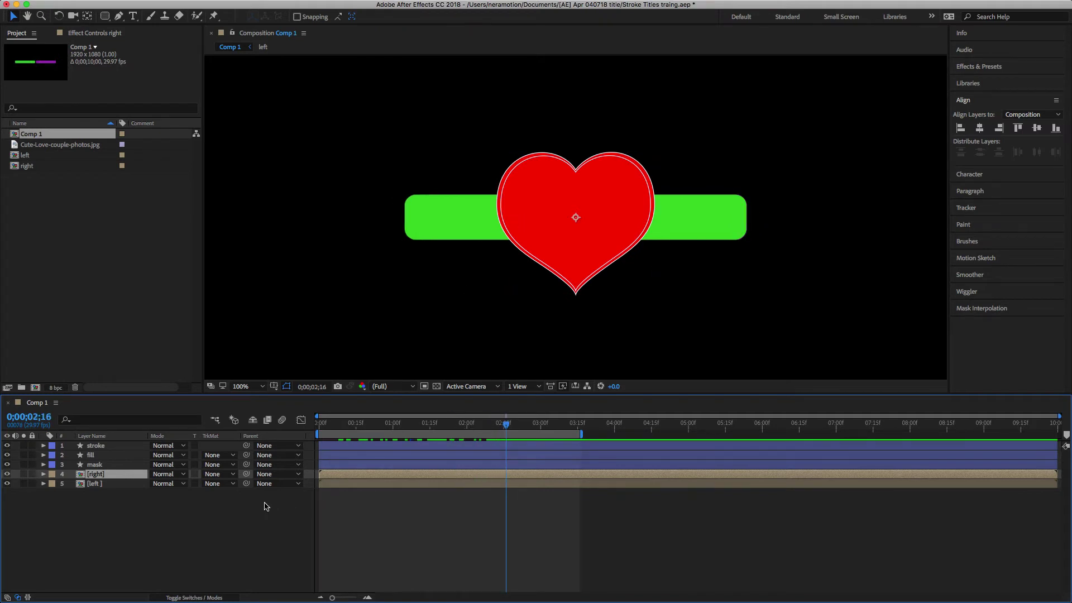
{"action": "left_click", "coordinate": [94, 484]}
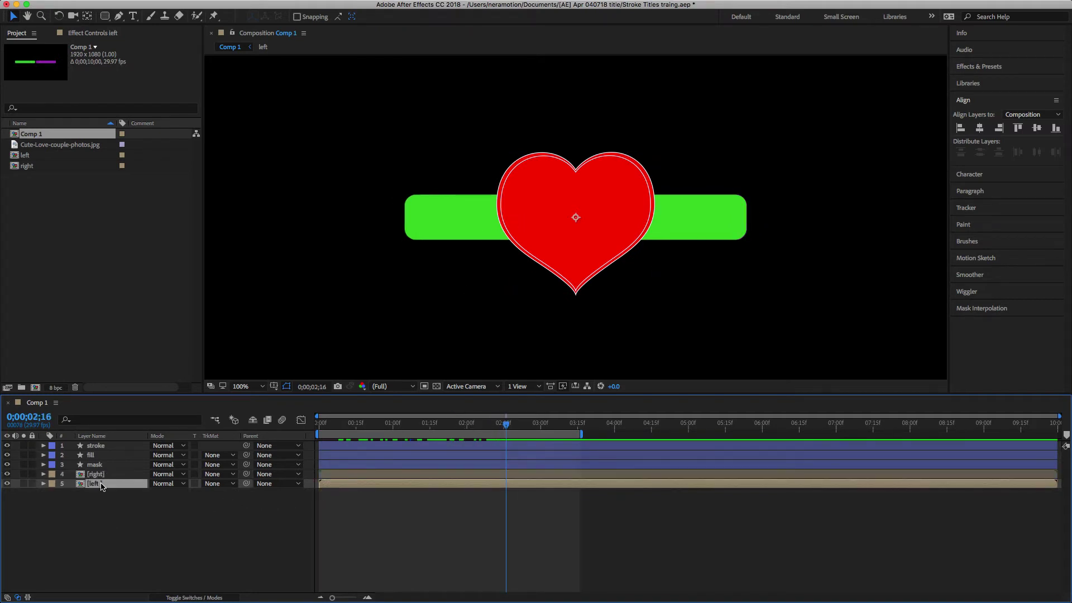
{"action": "left_click", "coordinate": [254, 388]}
{"action": "left_click", "coordinate": [254, 408]}
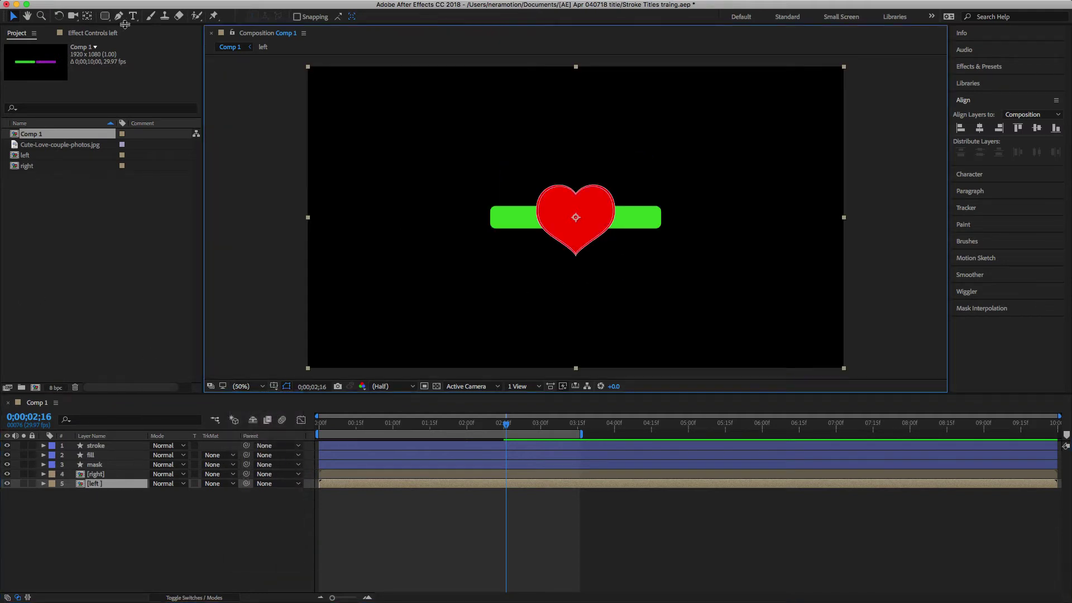
{"action": "left_click_drag", "start_coordinate": [105, 16], "coordinate": [130, 18]}
{"action": "left_click_drag", "start_coordinate": [272, 168], "coordinate": [576, 288]}
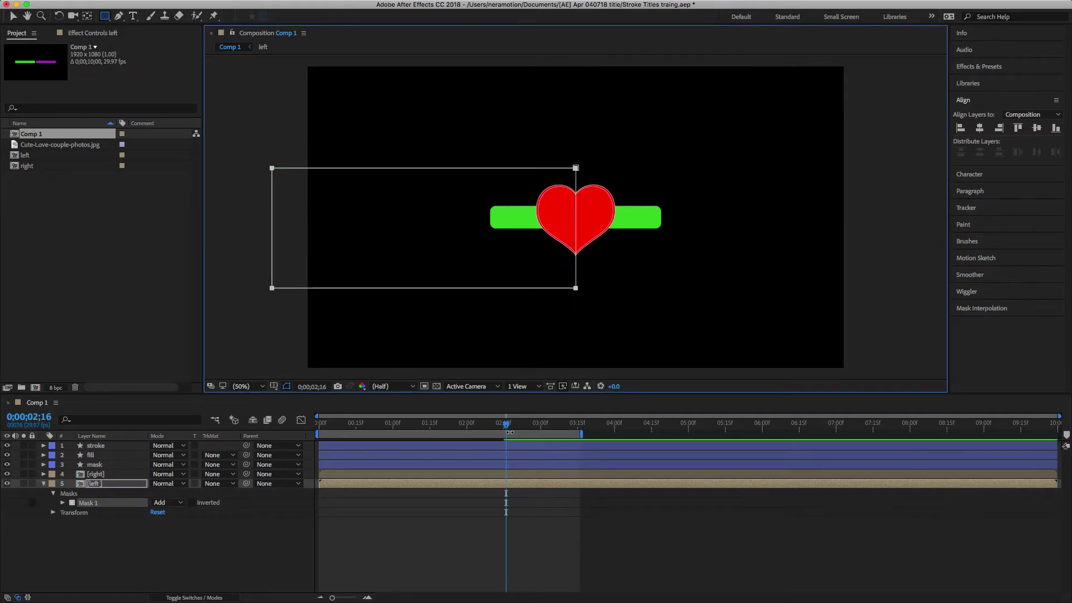
Step: Copy the left pre-comp's Mask 1 to the right pre-comp and invert the pasted mask
{"action": "left_click", "coordinate": [86, 505]}
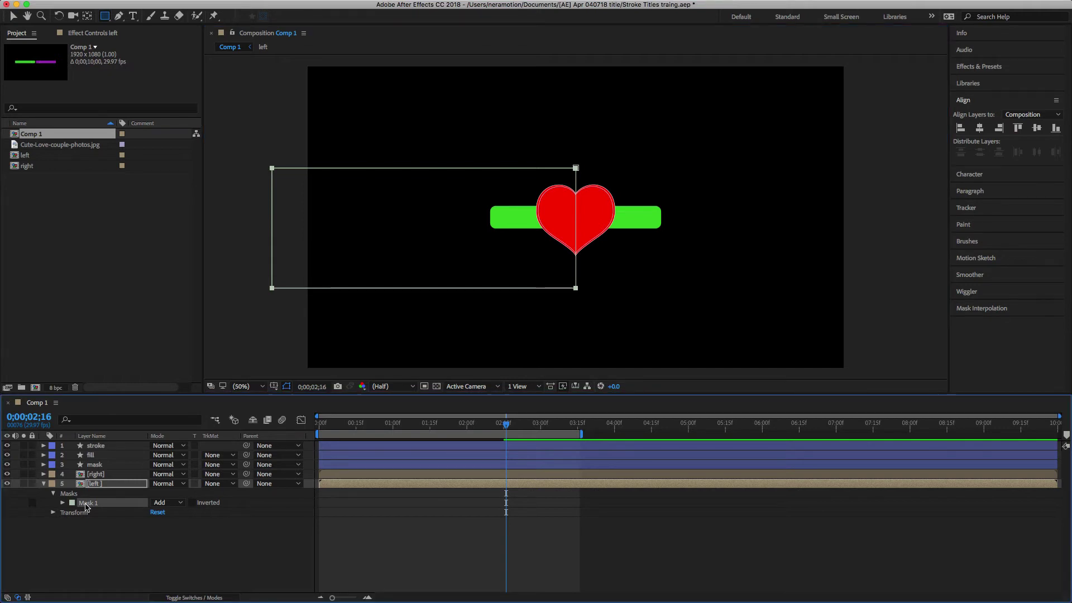
{"action": "left_click", "coordinate": [97, 475]}
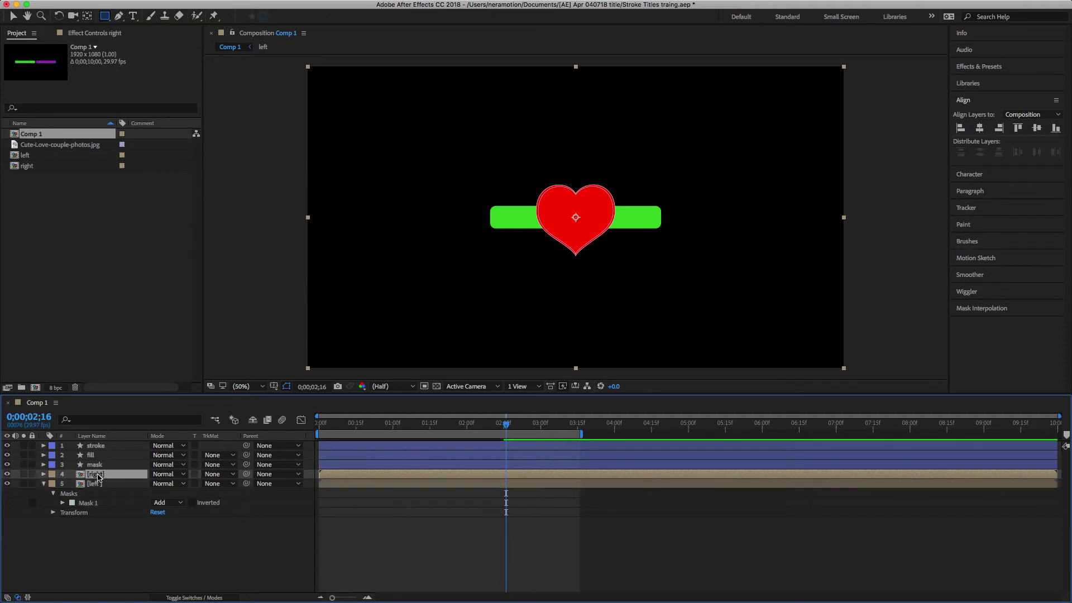
{"action": "key", "text": "super+v"}
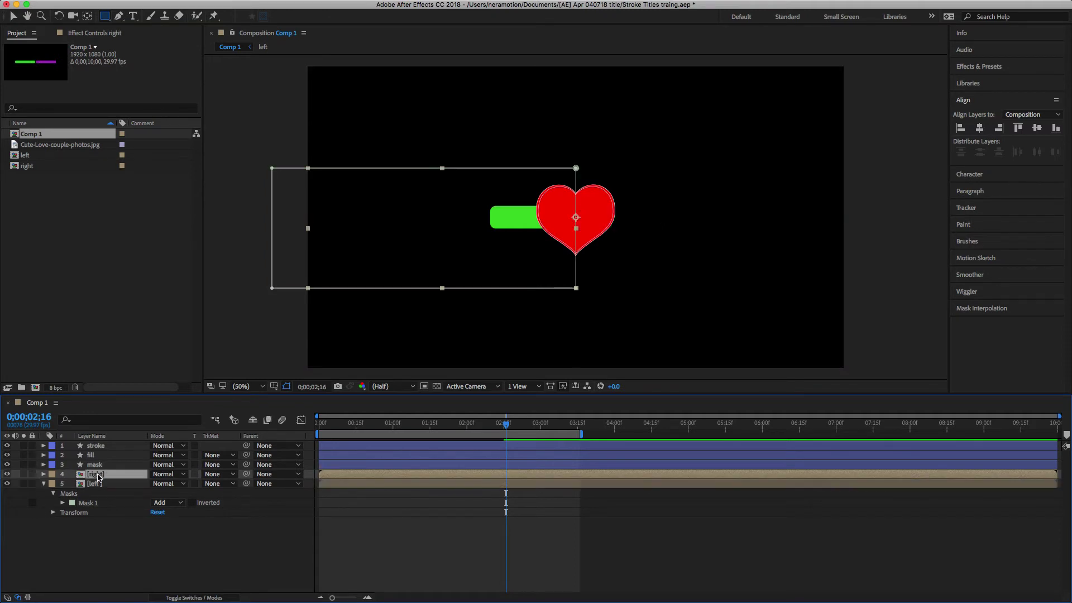
{"action": "key", "text": "m"}
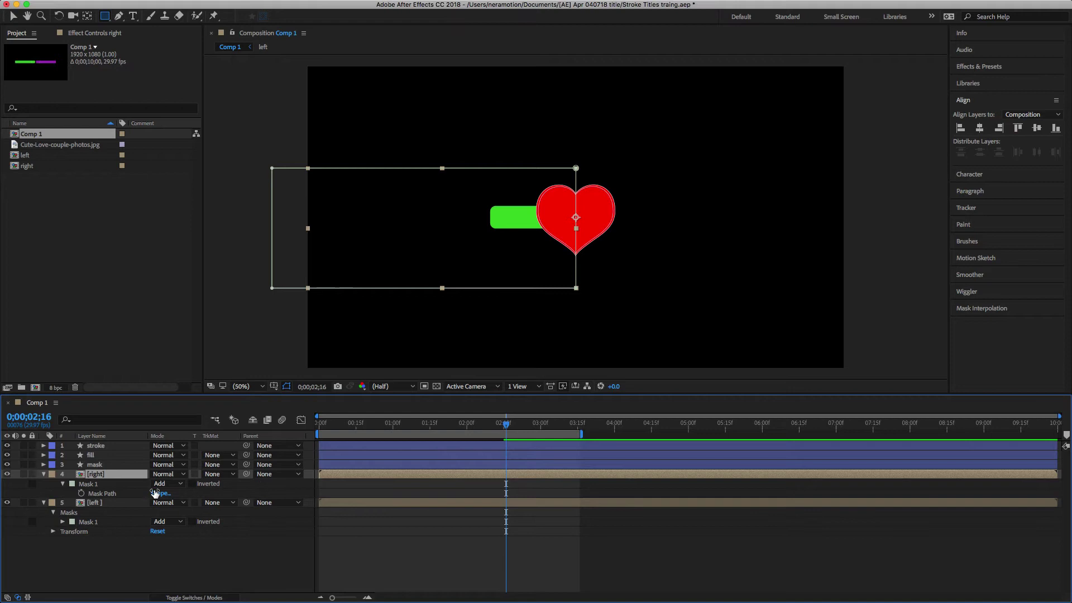
{"action": "left_click", "coordinate": [192, 484]}
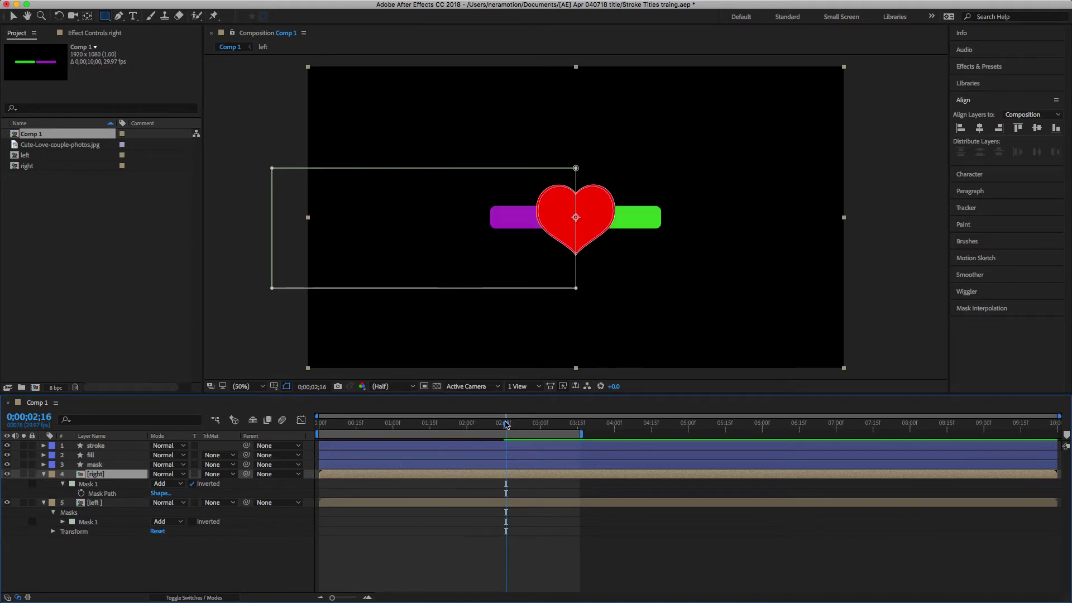
Step: Review the motion of the masked bars behind the heart up to 0;00;02;04, and collapse the right and left layers
{"action": "left_click_drag", "start_coordinate": [506, 424], "coordinate": [417, 424]}
{"action": "key", "text": "space"}
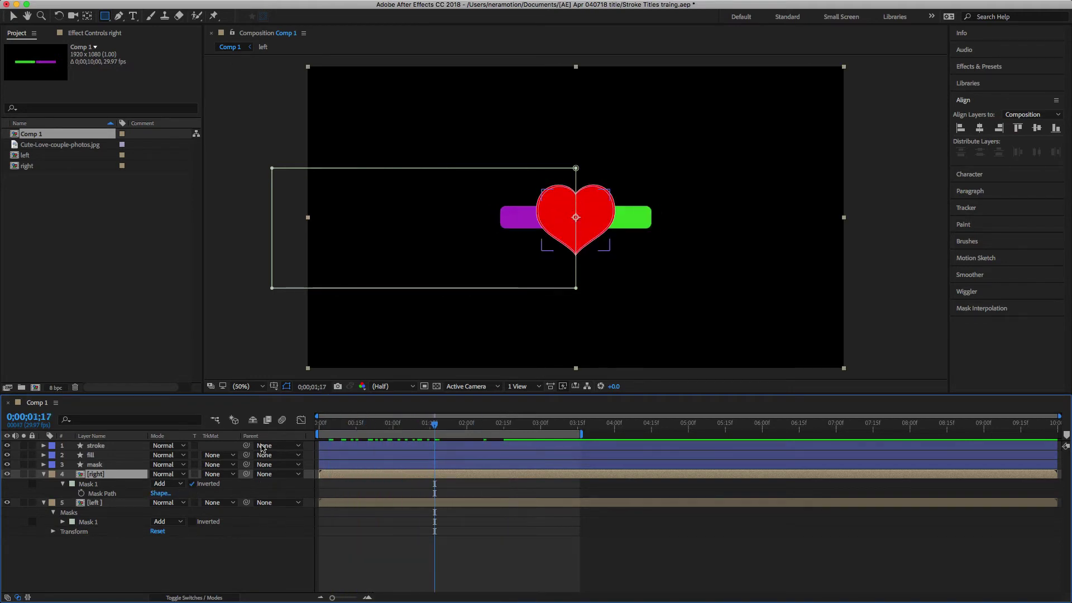
{"action": "left_click", "coordinate": [263, 386]}
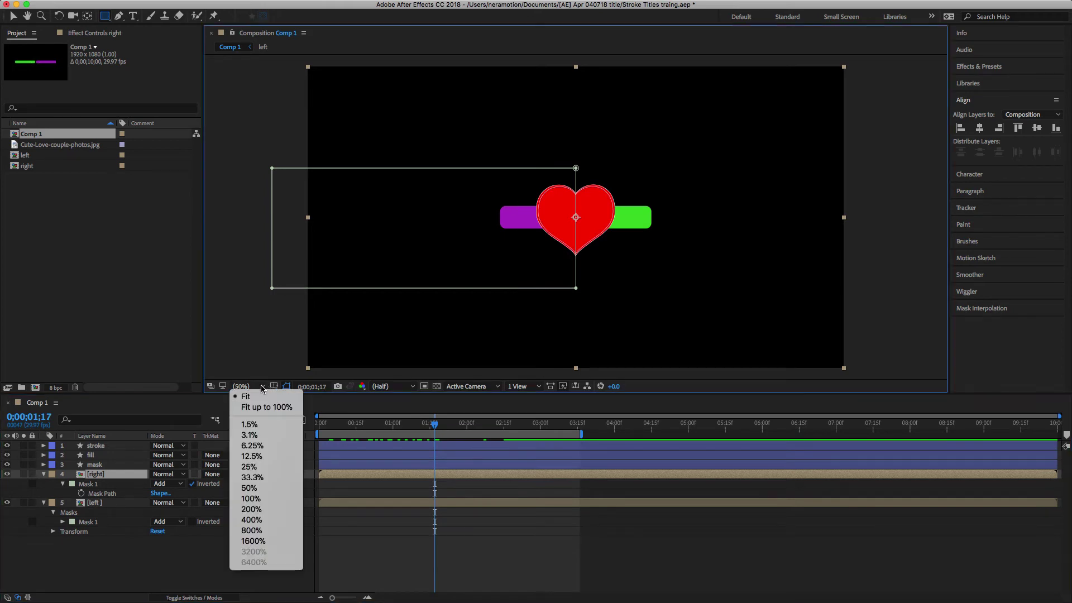
{"action": "left_click", "coordinate": [254, 501]}
{"action": "left_click", "coordinate": [212, 564]}
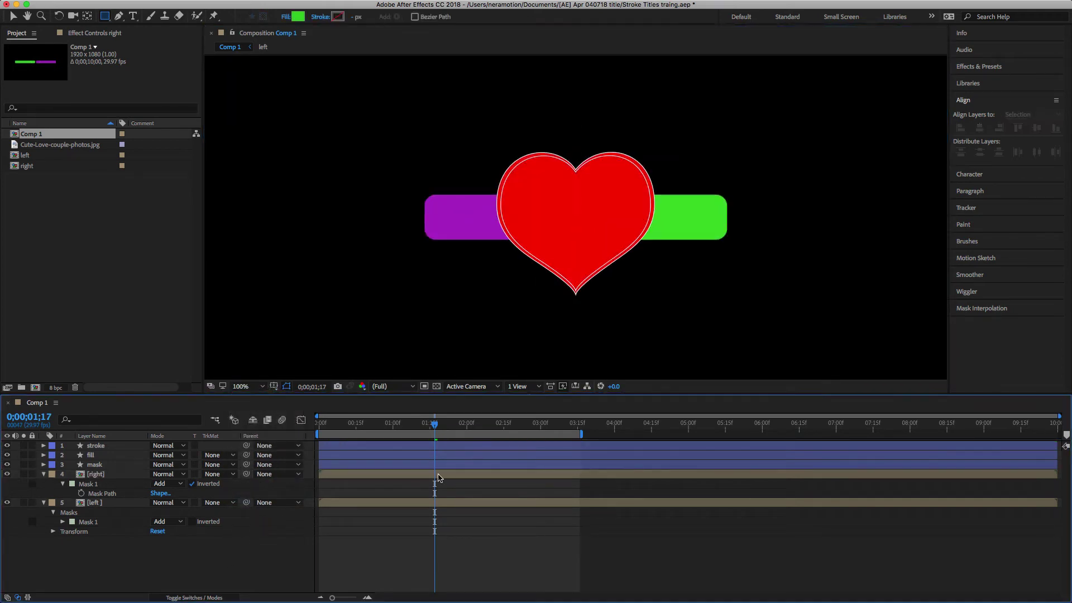
{"action": "left_click_drag", "start_coordinate": [438, 478], "coordinate": [479, 455]}
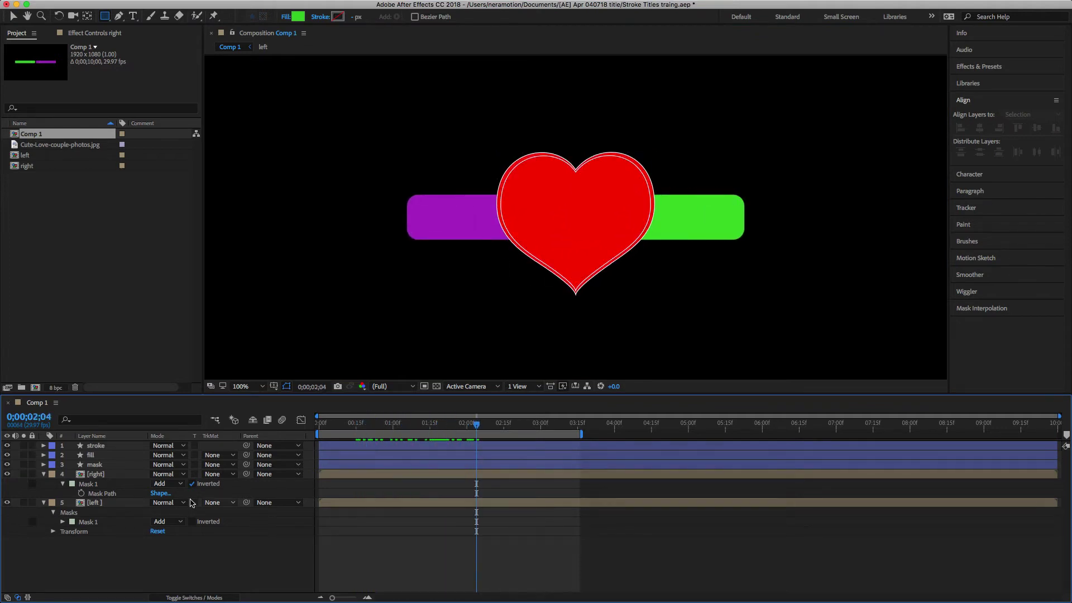
{"action": "left_click", "coordinate": [45, 474]}
{"action": "left_click", "coordinate": [44, 484]}
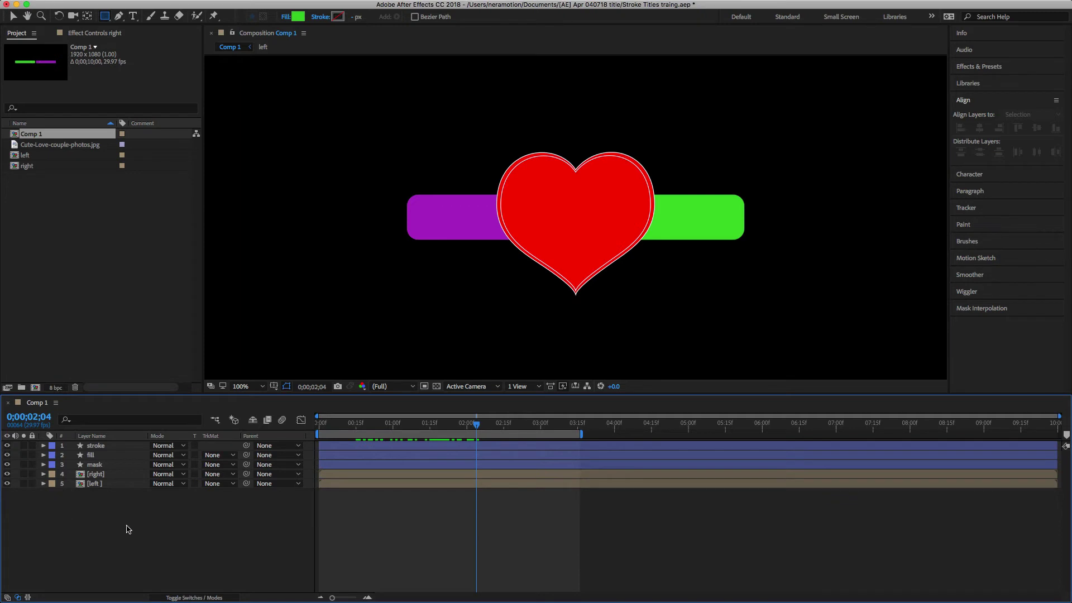
Step: Pre-compose the right and left layers together into a new composition named plate
{"action": "left_click_drag", "start_coordinate": [148, 534], "coordinate": [101, 481]}
{"action": "right_click", "coordinate": [101, 481]}
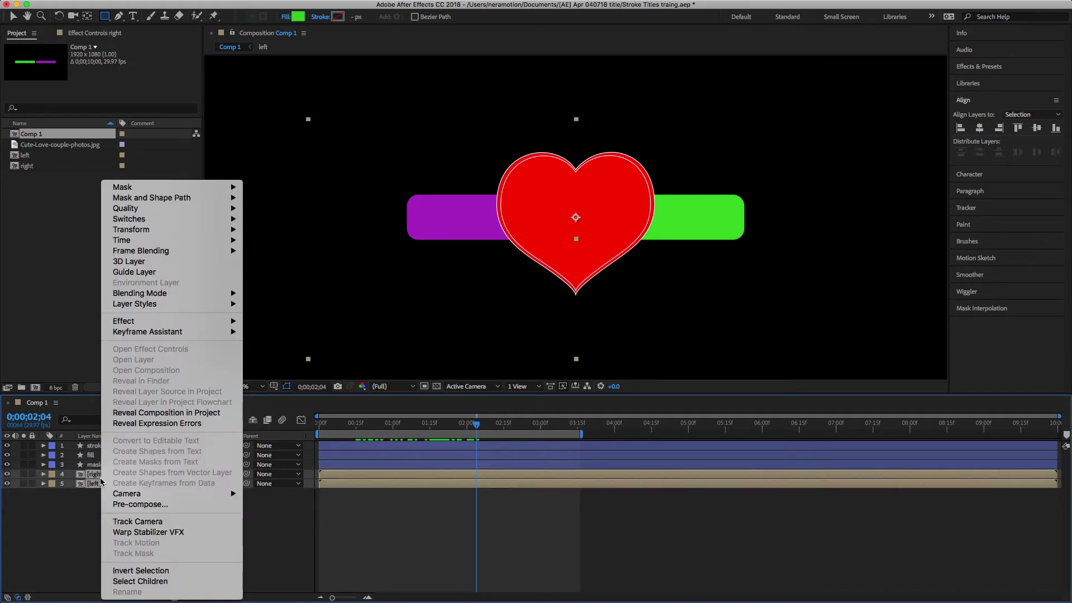
{"action": "left_click", "coordinate": [130, 504]}
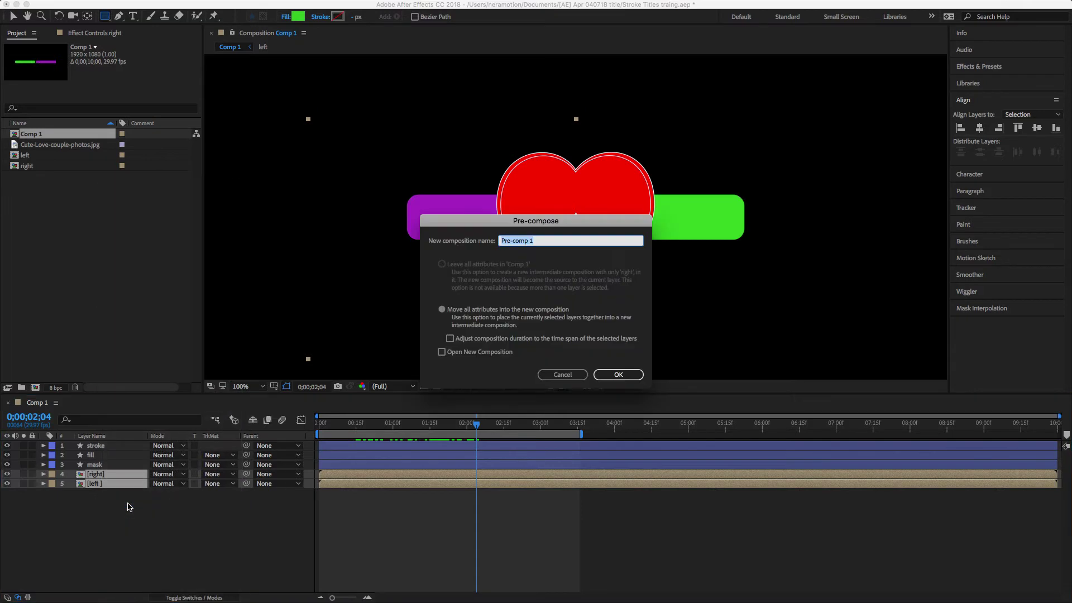
{"action": "type", "text": "plate"}
{"action": "key", "text": "Return"}
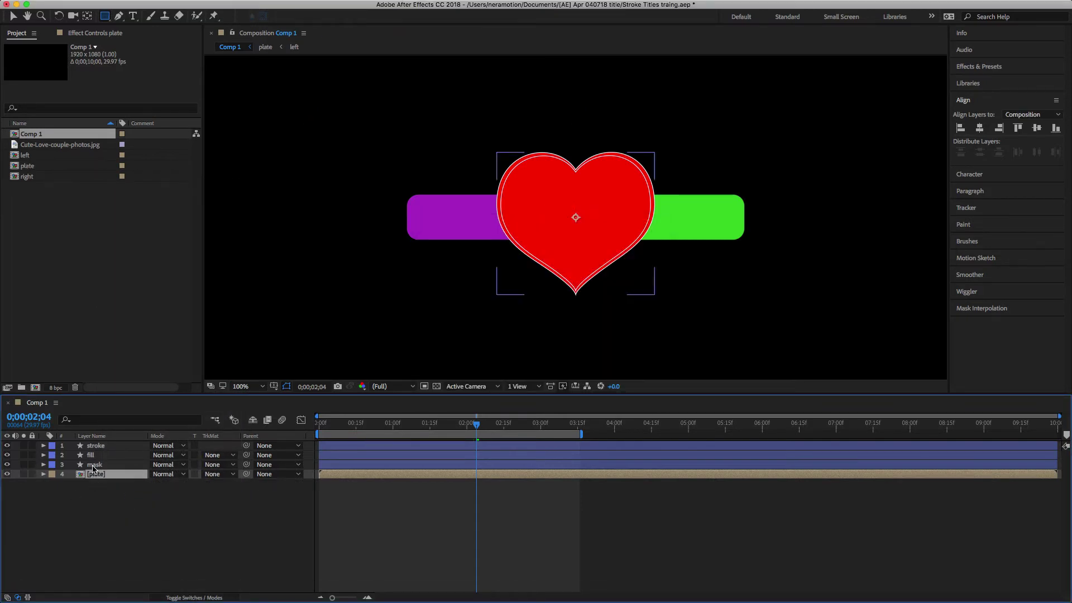
Step: Set the plate layer's track matte to Alpha Inverted Matte "mask" and preview the animation
{"action": "left_click", "coordinate": [218, 475]}
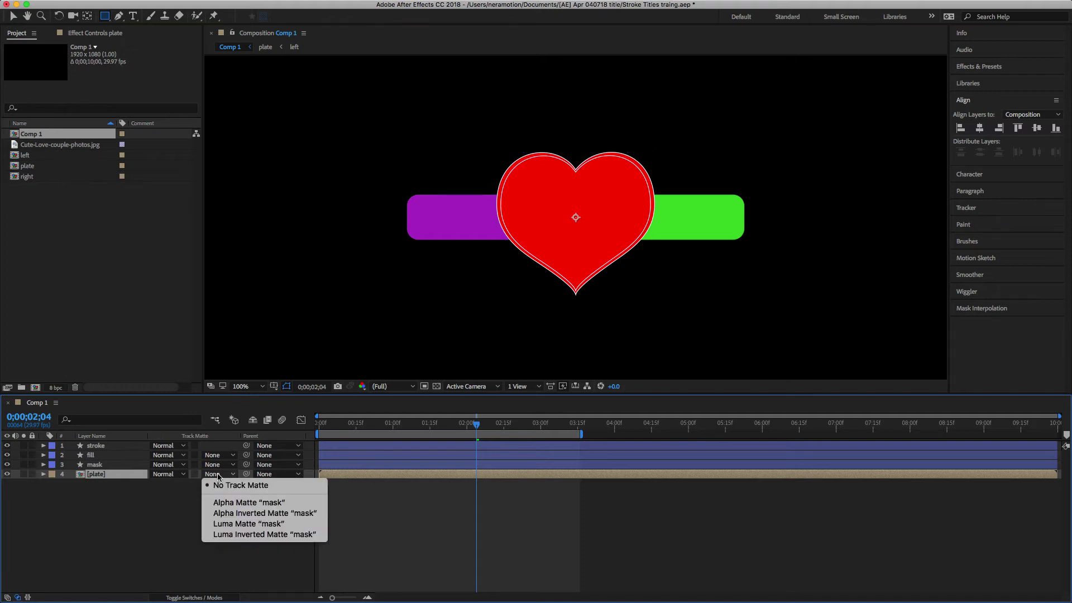
{"action": "left_click", "coordinate": [232, 513]}
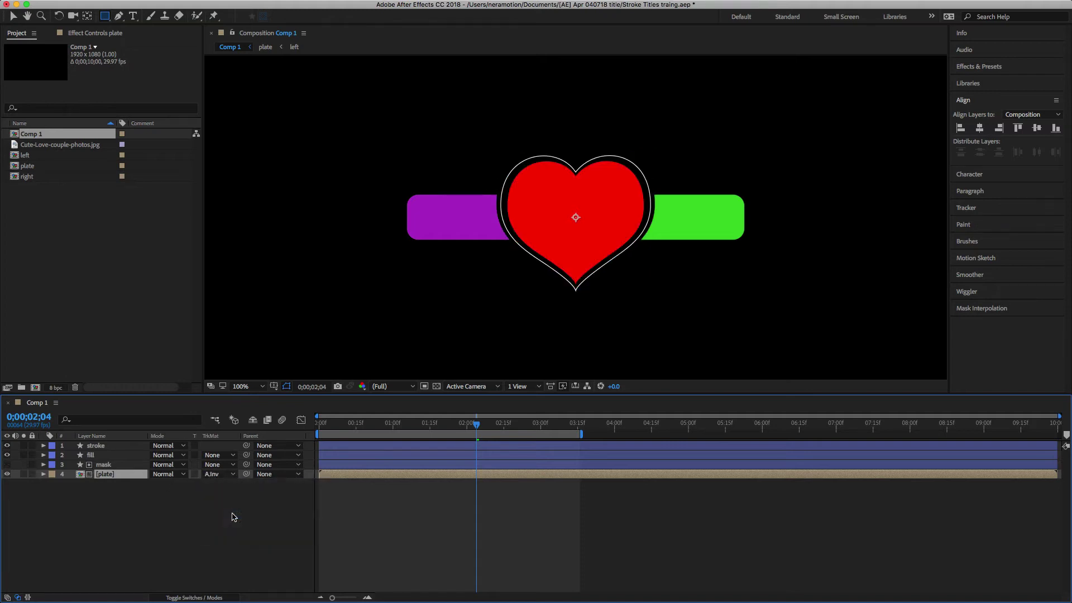
{"action": "key", "text": "space"}
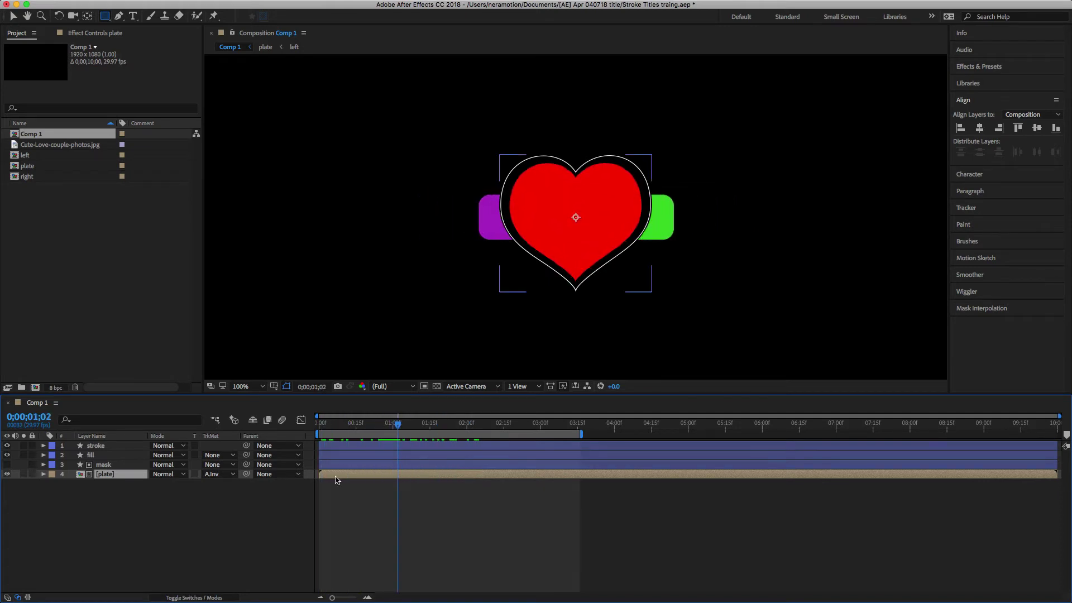
Step: Add a Trim Paths operator to the stroke layer
{"action": "left_click", "coordinate": [100, 448]}
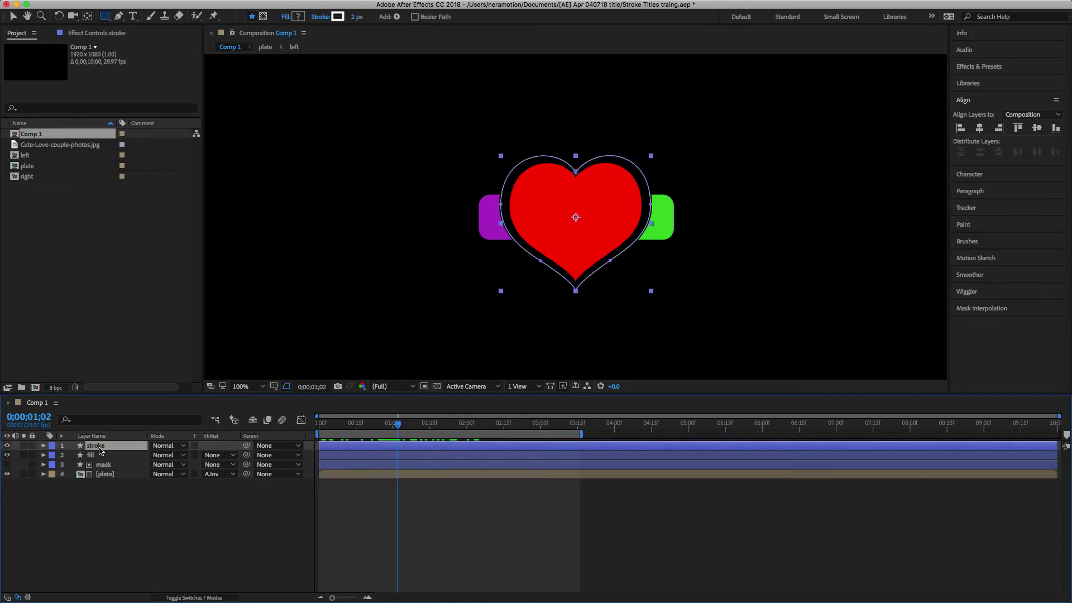
{"action": "left_click", "coordinate": [397, 18]}
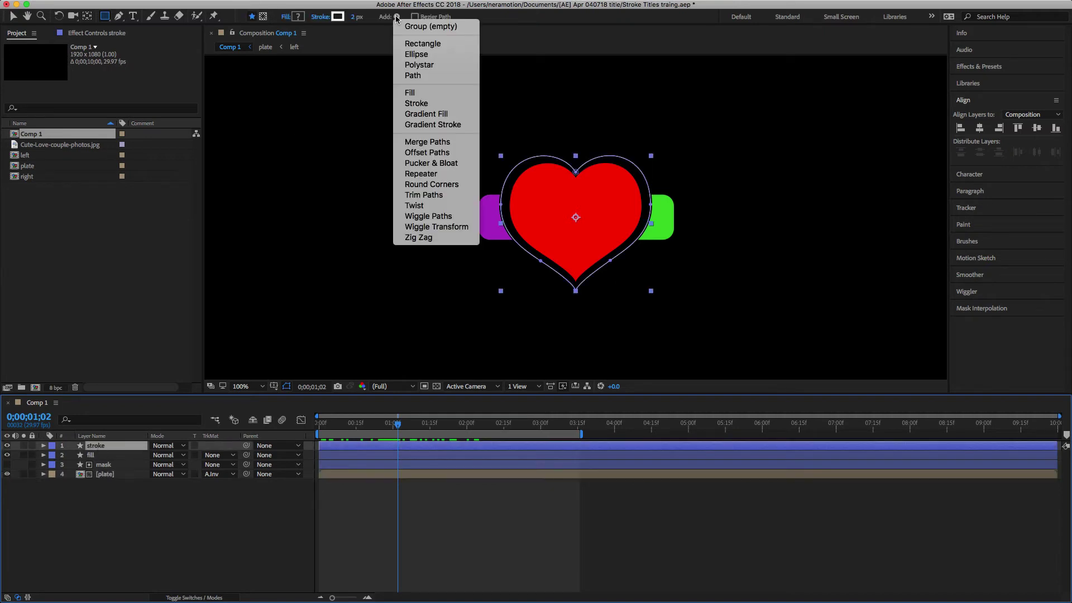
{"action": "left_click", "coordinate": [442, 201]}
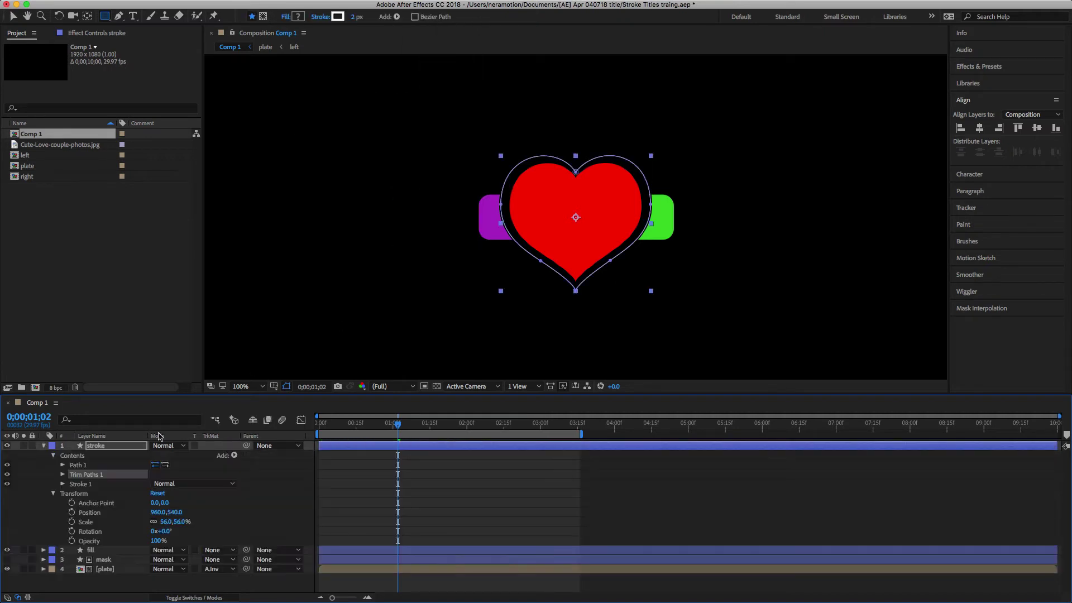
Step: Add dashes to the stroke layer's Stroke 1 and hide the shape path outlines in the viewer
{"action": "left_click", "coordinate": [53, 494]}
{"action": "left_click", "coordinate": [62, 484]}
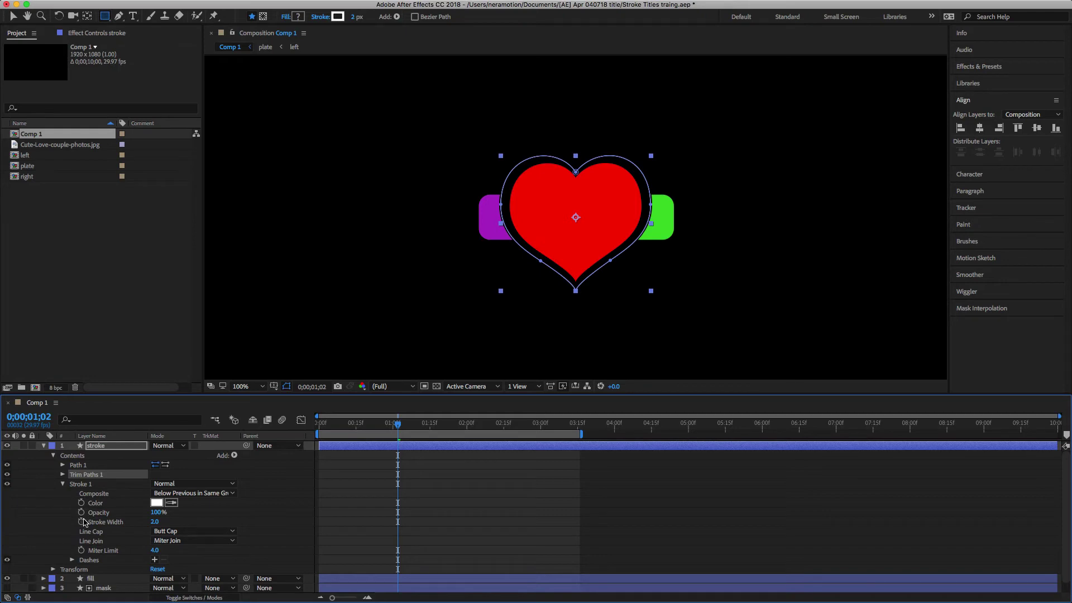
{"action": "left_click", "coordinate": [155, 560]}
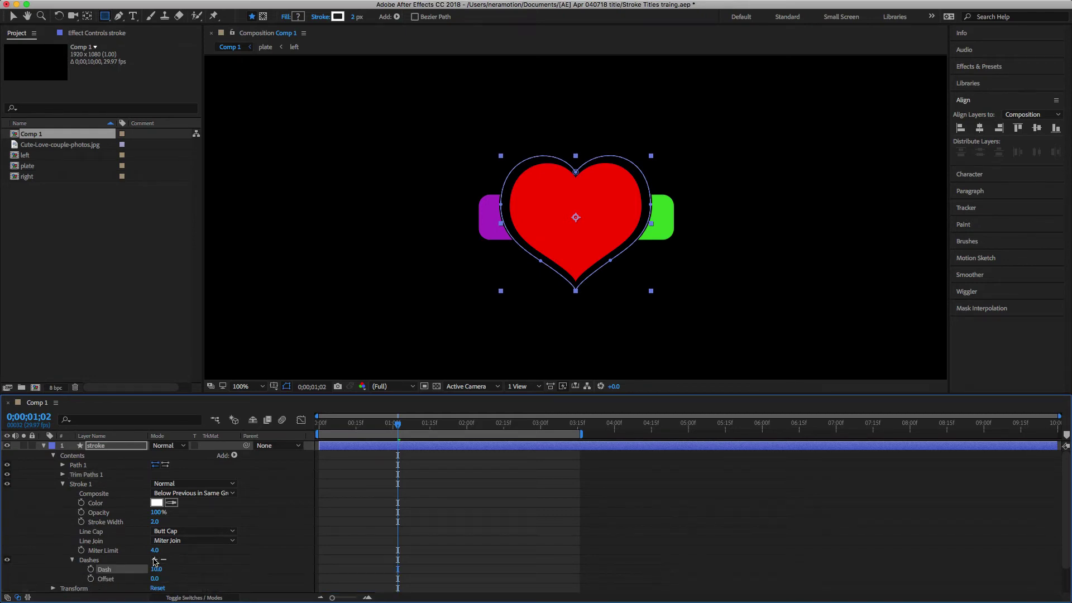
{"action": "left_click", "coordinate": [287, 385]}
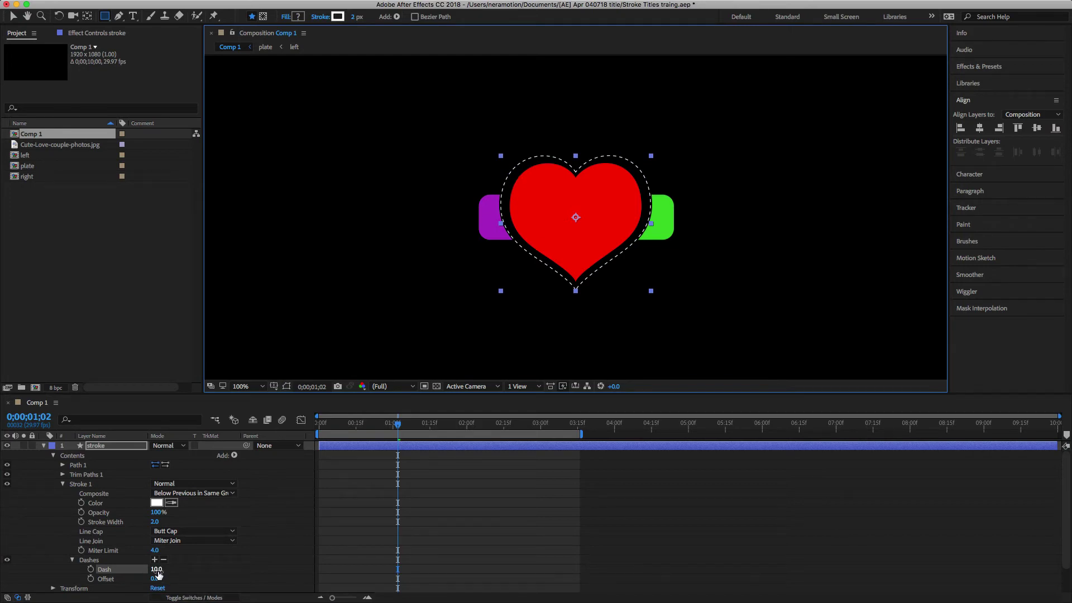
{"action": "left_click", "coordinate": [72, 560]}
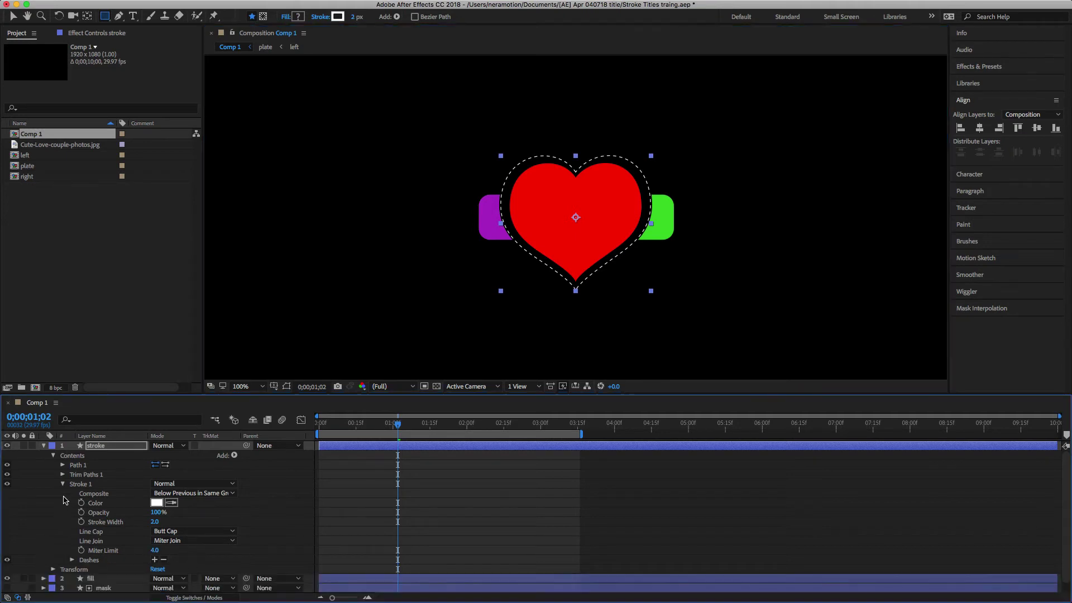
{"action": "left_click", "coordinate": [63, 483]}
Step: Set the End value of the stroke layer's Trim Paths 1 to 50%
{"action": "left_click", "coordinate": [62, 474]}
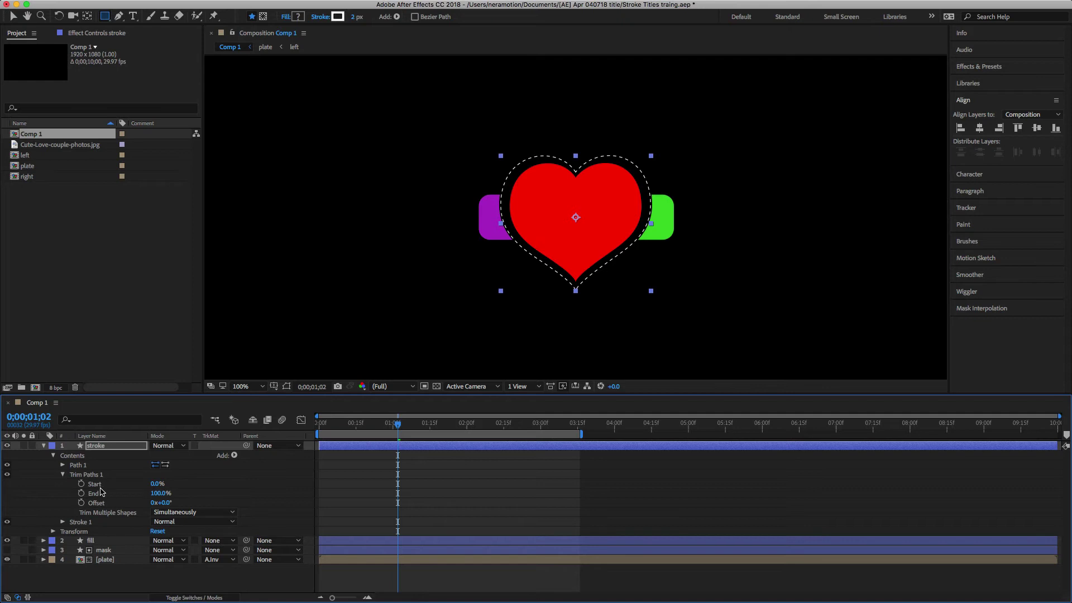
{"action": "left_click", "coordinate": [156, 494]}
{"action": "type", "text": "50"}
{"action": "key", "text": "Return"}
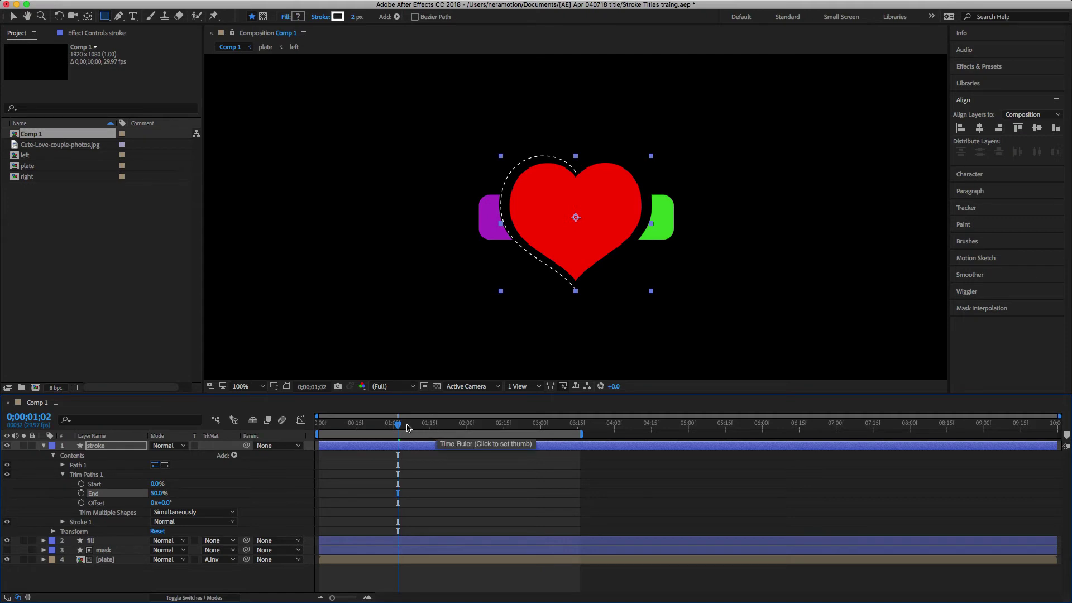
Step: Keyframe the stroke layer's Trim Paths End at 50% at 0;00;01;00 and at 0;00;02;15
{"action": "left_click_drag", "start_coordinate": [397, 425], "coordinate": [392, 430]}
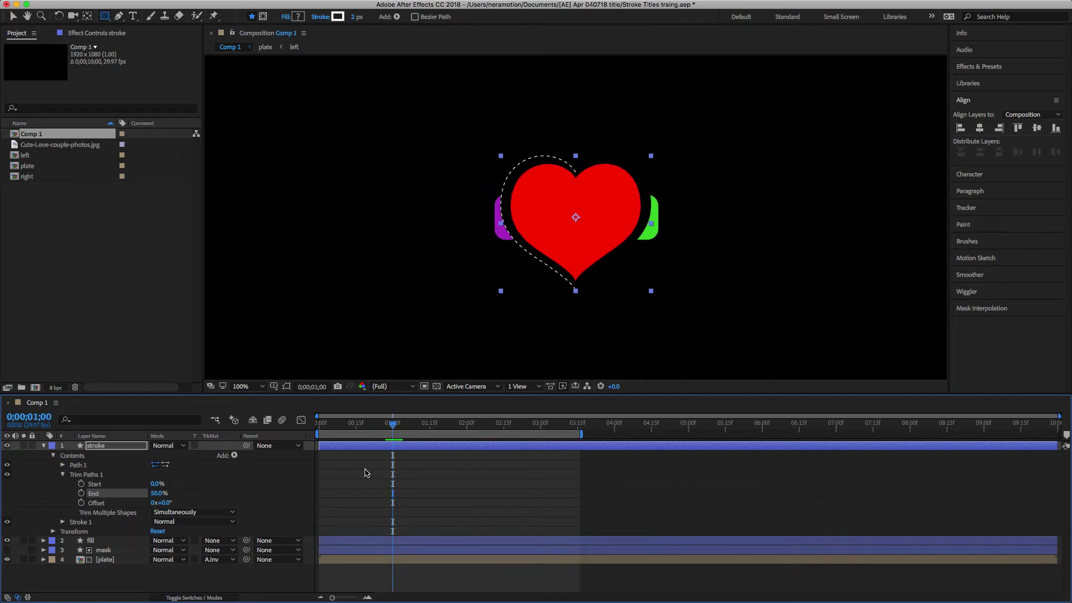
{"action": "left_click", "coordinate": [82, 494]}
{"action": "left_click", "coordinate": [28, 417]}
{"action": "type", "text": "215"}
{"action": "key", "text": "Return"}
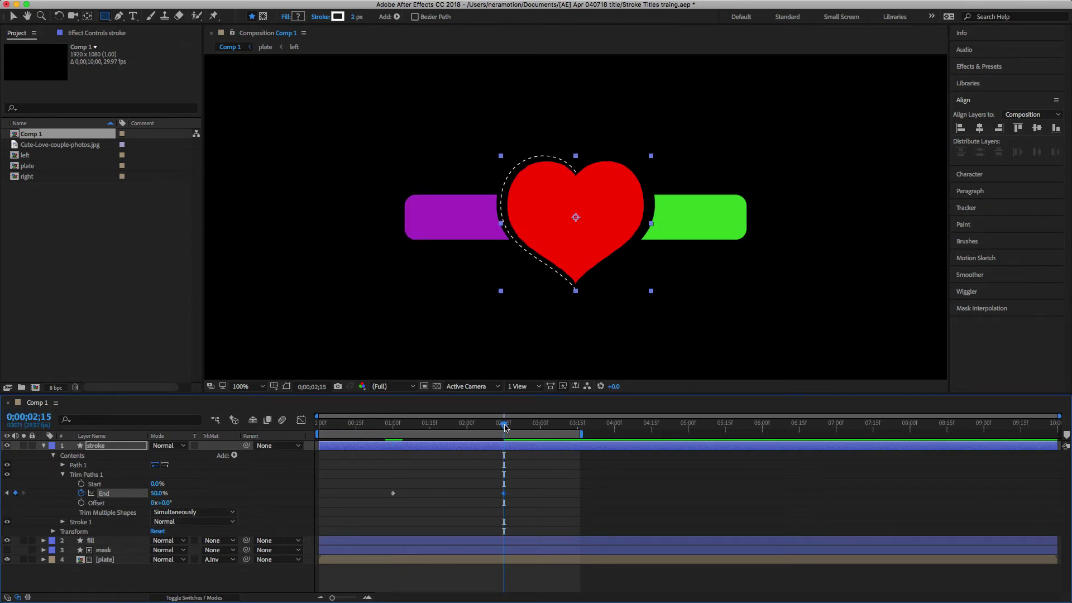
Step: Set the Trim Paths End keyframe at 0;00;01;00 to 0% and scrub through the stroke's growth
{"action": "left_click_drag", "start_coordinate": [505, 427], "coordinate": [397, 497]}
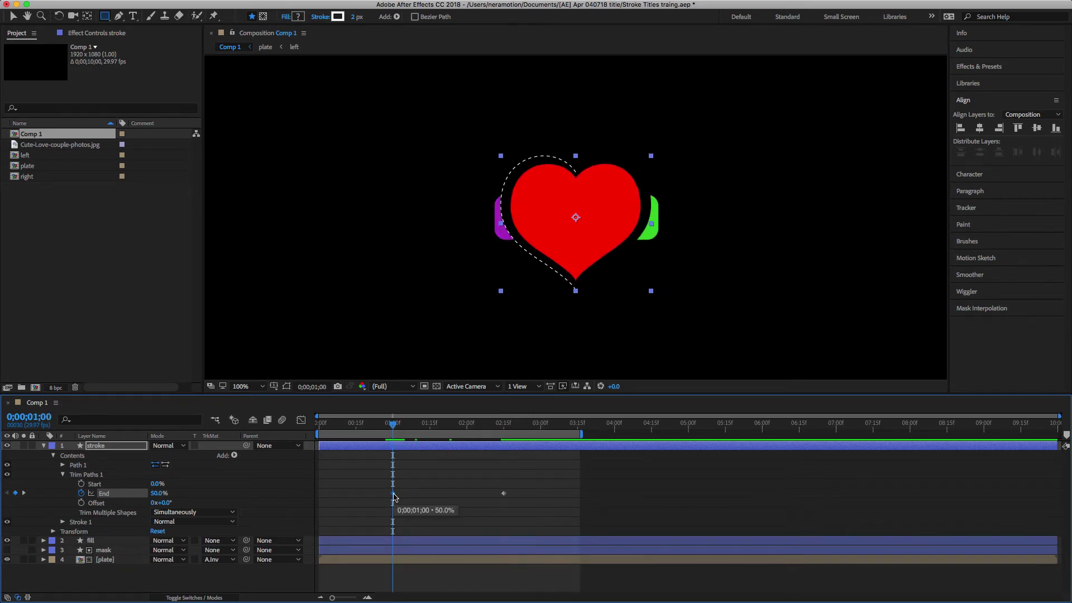
{"action": "left_click", "coordinate": [393, 496]}
{"action": "left_click", "coordinate": [156, 494]}
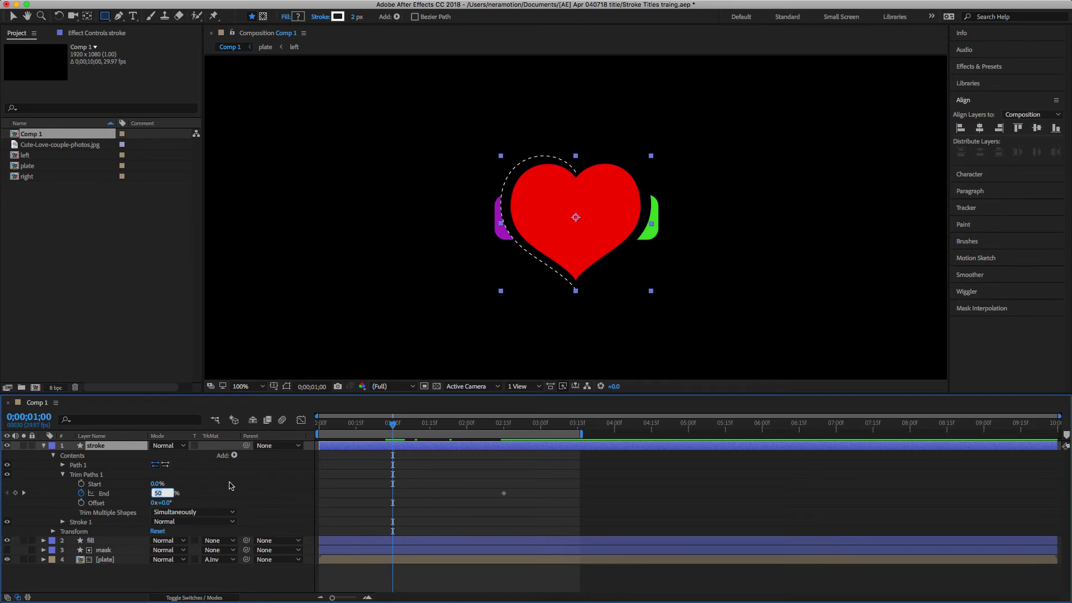
{"action": "type", "text": "0"}
{"action": "key", "text": "Return"}
{"action": "left_click_drag", "start_coordinate": [394, 427], "coordinate": [481, 440]}
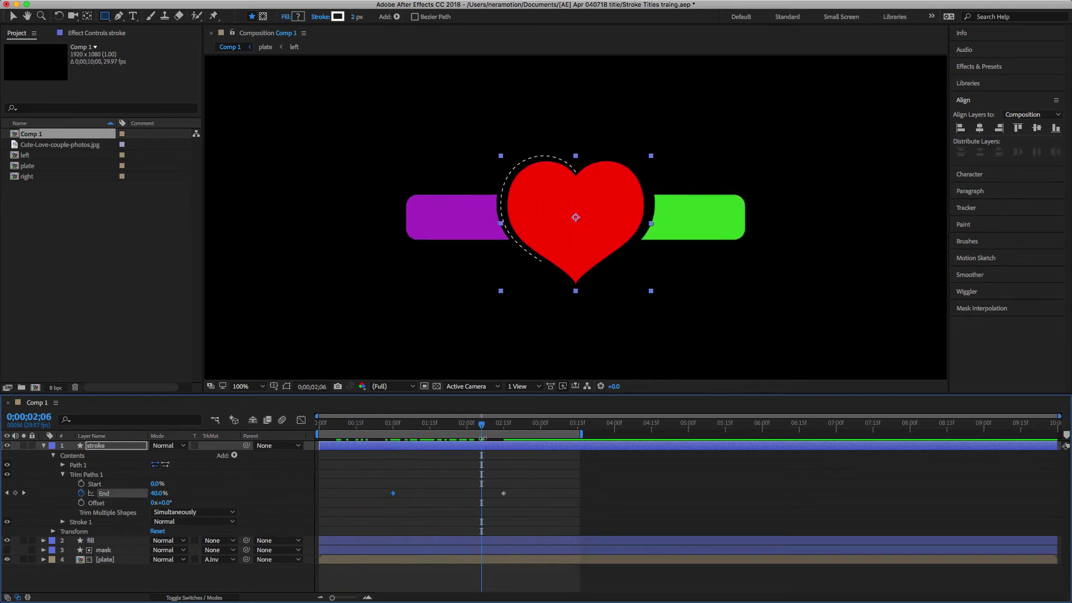
Step: Apply Easy Ease to both Trim Paths End keyframes and shape the speed curve into an early peak with a long slow-down
{"action": "left_click_drag", "start_coordinate": [529, 509], "coordinate": [383, 487]}
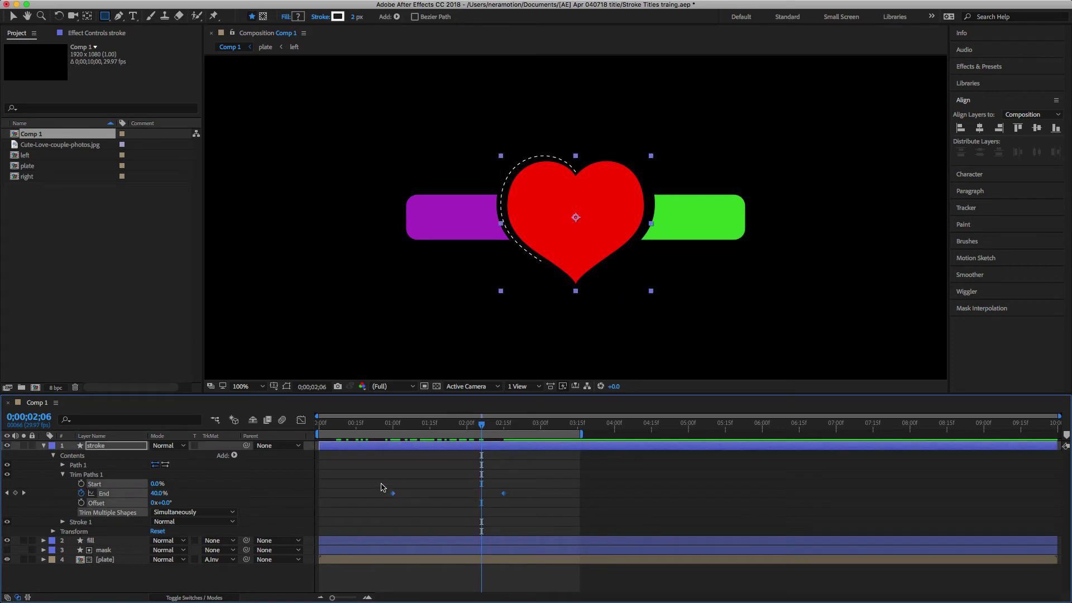
{"action": "key", "text": "F9"}
{"action": "left_click", "coordinate": [301, 420]}
{"action": "left_click_drag", "start_coordinate": [478, 550], "coordinate": [420, 569]}
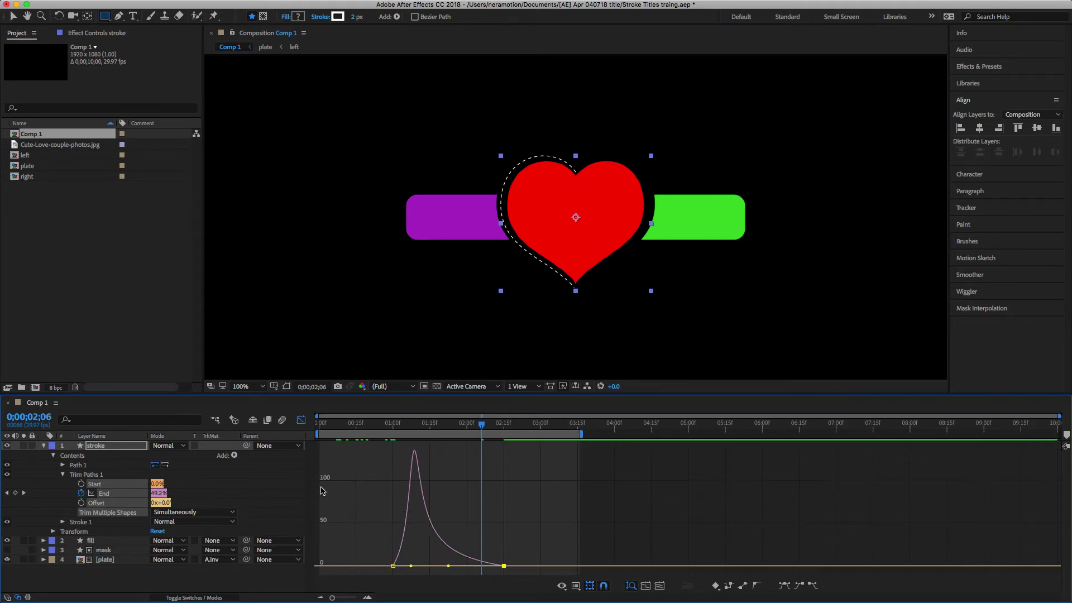
{"action": "left_click", "coordinate": [301, 420]}
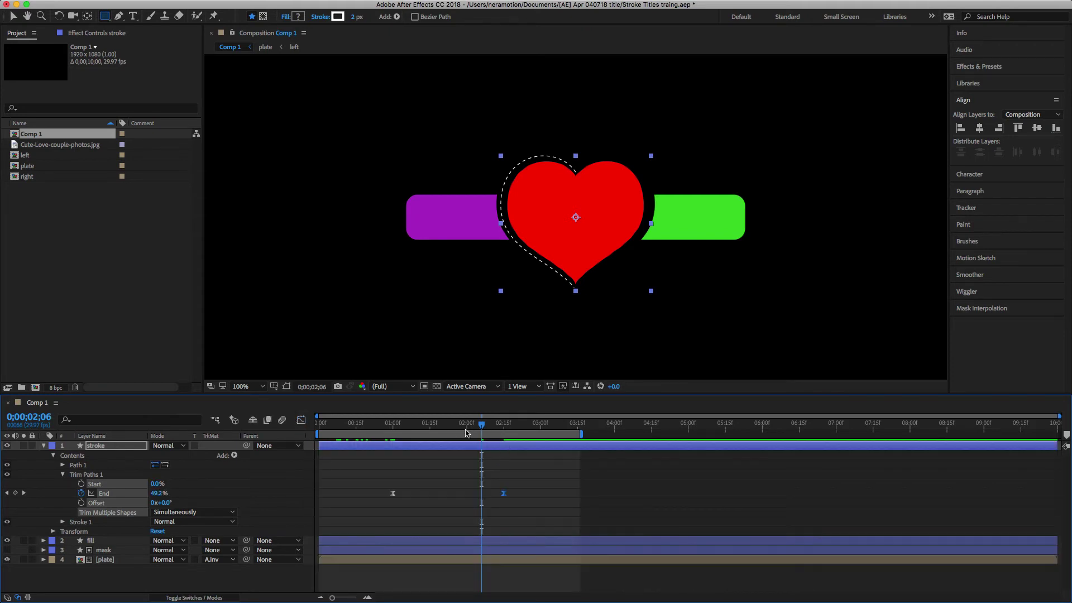
{"action": "mouse_move", "coordinate": [467, 432]}
{"action": "left_mouse_down"}
{"action": "mouse_move", "coordinate": [391, 431]}
{"action": "mouse_move", "coordinate": [516, 445]}
{"action": "mouse_move", "coordinate": [447, 446]}
{"action": "mouse_move", "coordinate": [477, 447]}
{"action": "left_mouse_up"}
Step: Duplicate the stroke layer and flip the copy horizontally so the dashes trace both sides of the heart
{"action": "left_click", "coordinate": [45, 446]}
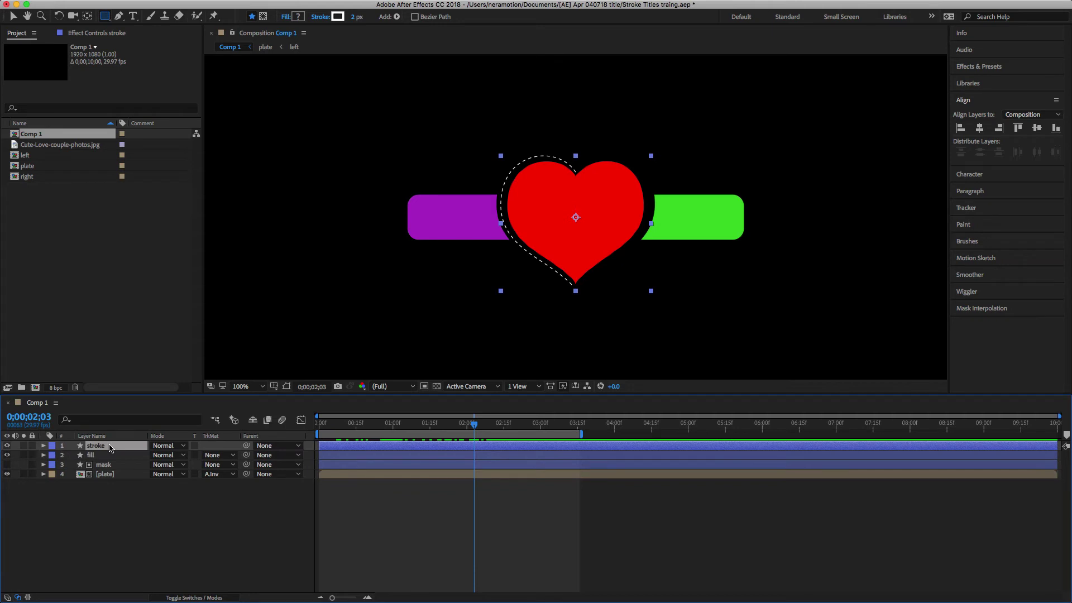
{"action": "key", "text": "super+d"}
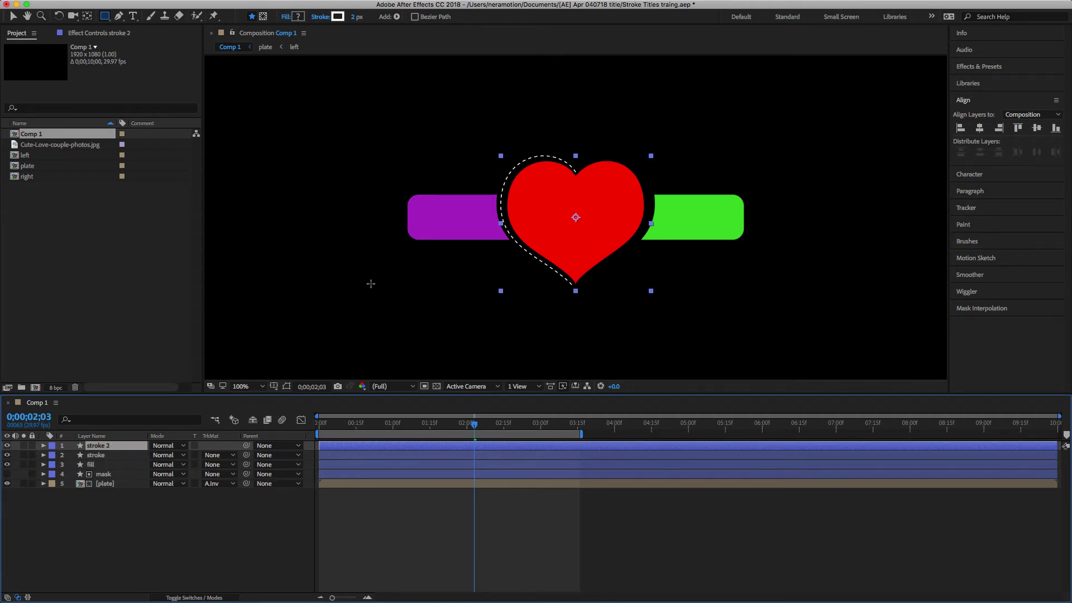
{"action": "key", "text": "v"}
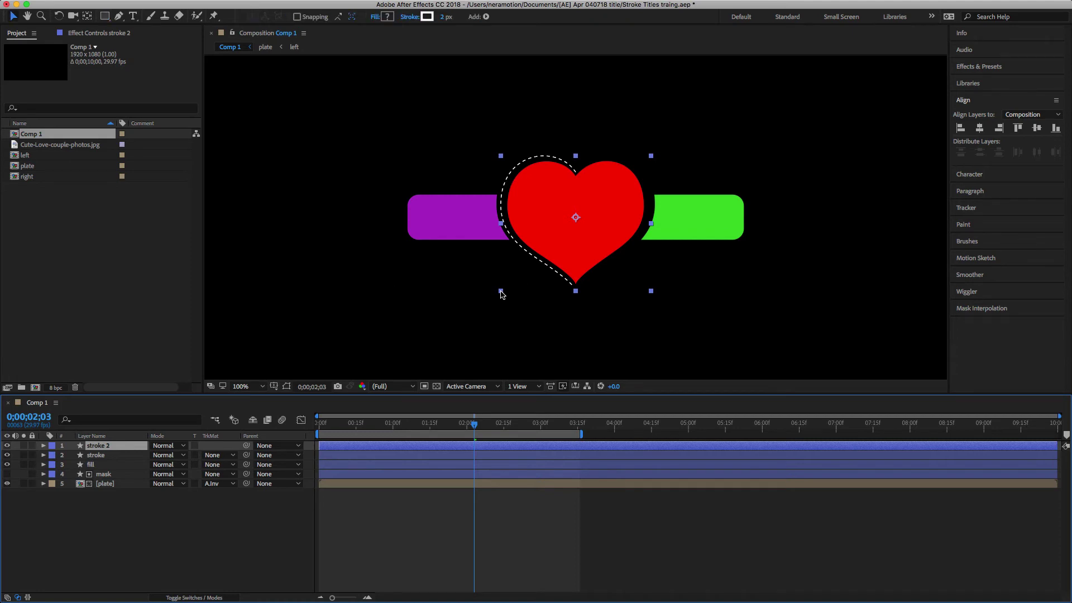
{"action": "right_click", "coordinate": [501, 295]}
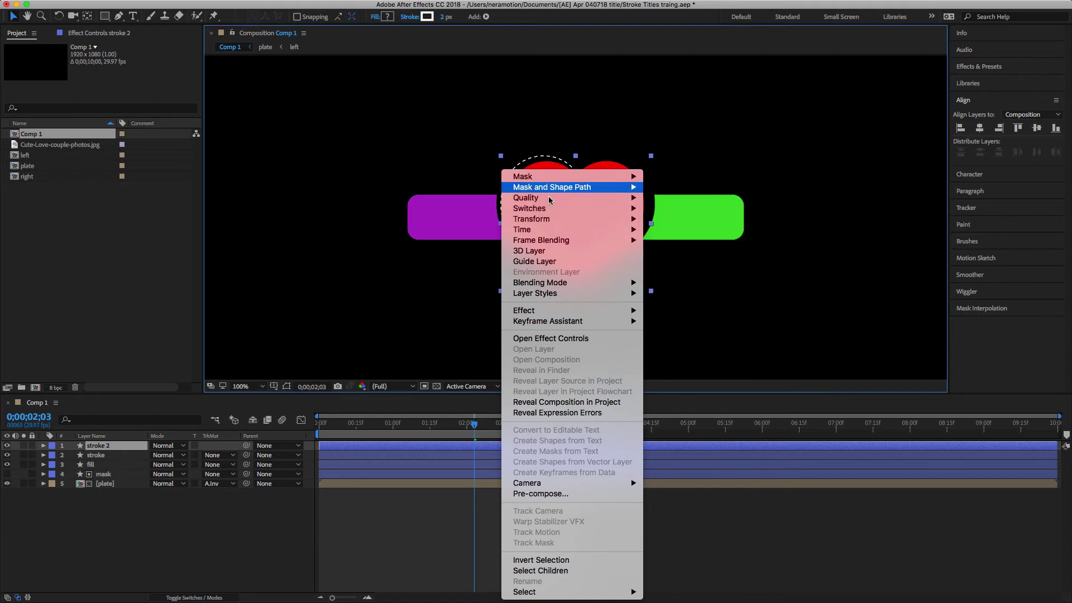
{"action": "mouse_move", "coordinate": [555, 225]}
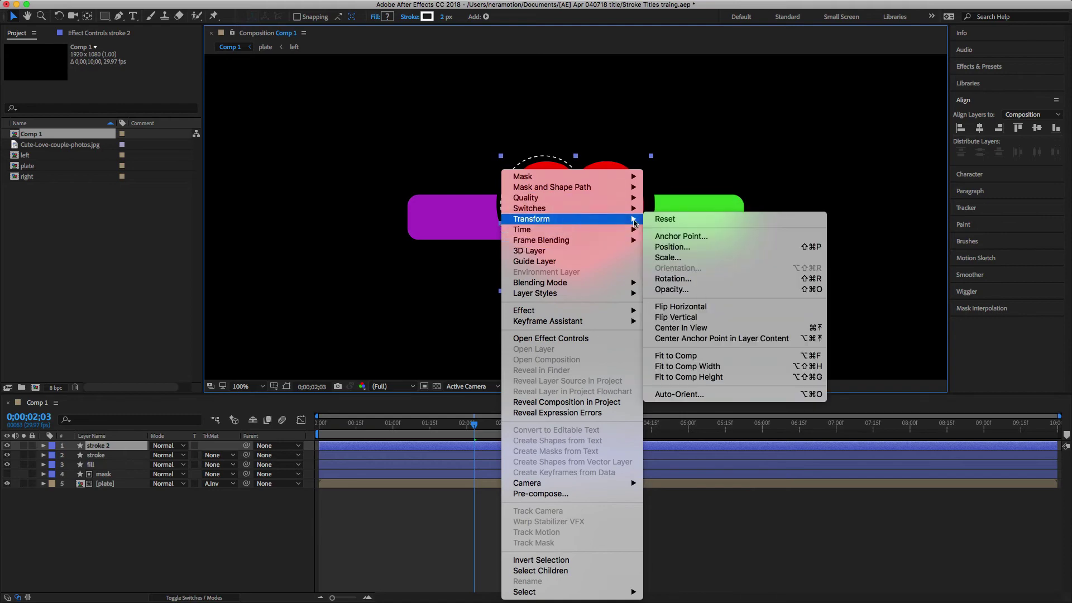
{"action": "left_click", "coordinate": [706, 309]}
{"action": "left_click_drag", "start_coordinate": [476, 423], "coordinate": [459, 464]}
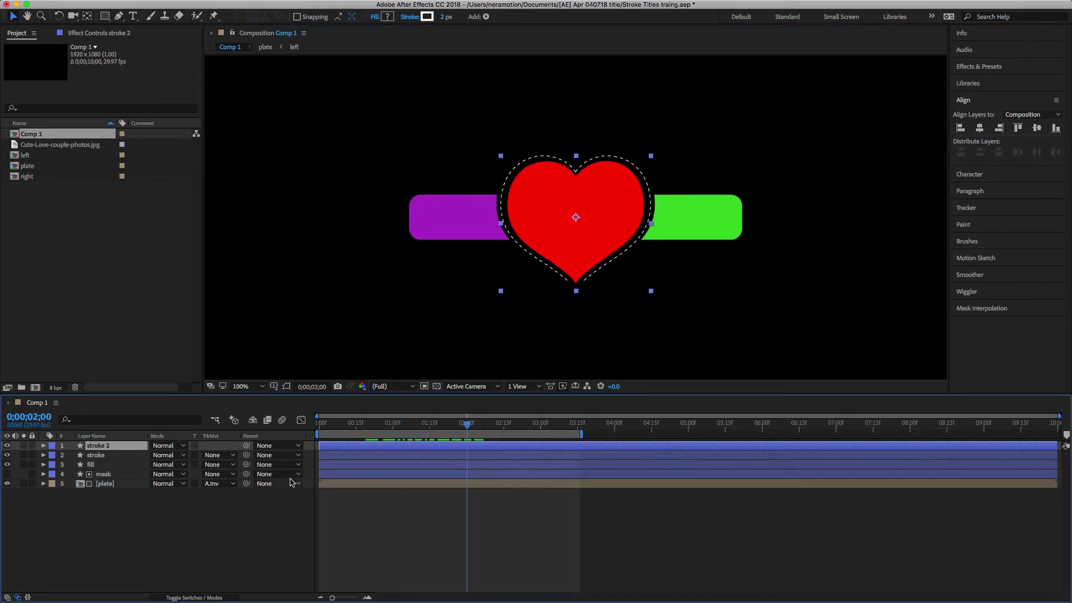
Step: Inside the plate pre-comp's left composition, change the rounded rectangle's fill to white
{"action": "double_click", "coordinate": [105, 484]}
{"action": "double_click", "coordinate": [104, 457]}
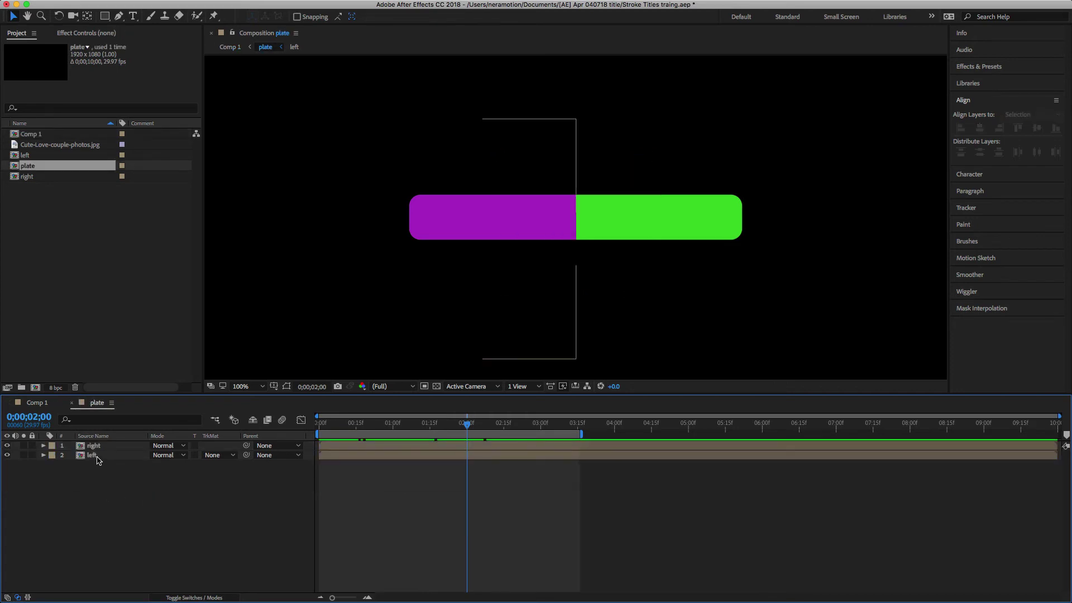
{"action": "left_click", "coordinate": [90, 445]}
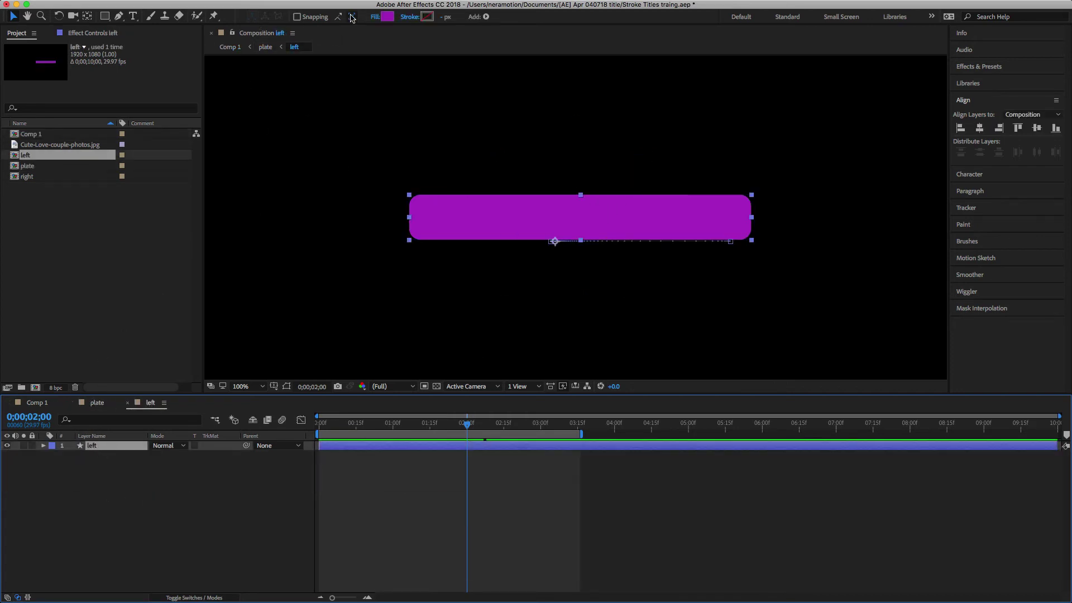
{"action": "left_click", "coordinate": [387, 16]}
{"action": "left_click_drag", "start_coordinate": [408, 242], "coordinate": [394, 223]}
{"action": "left_click", "coordinate": [648, 238]}
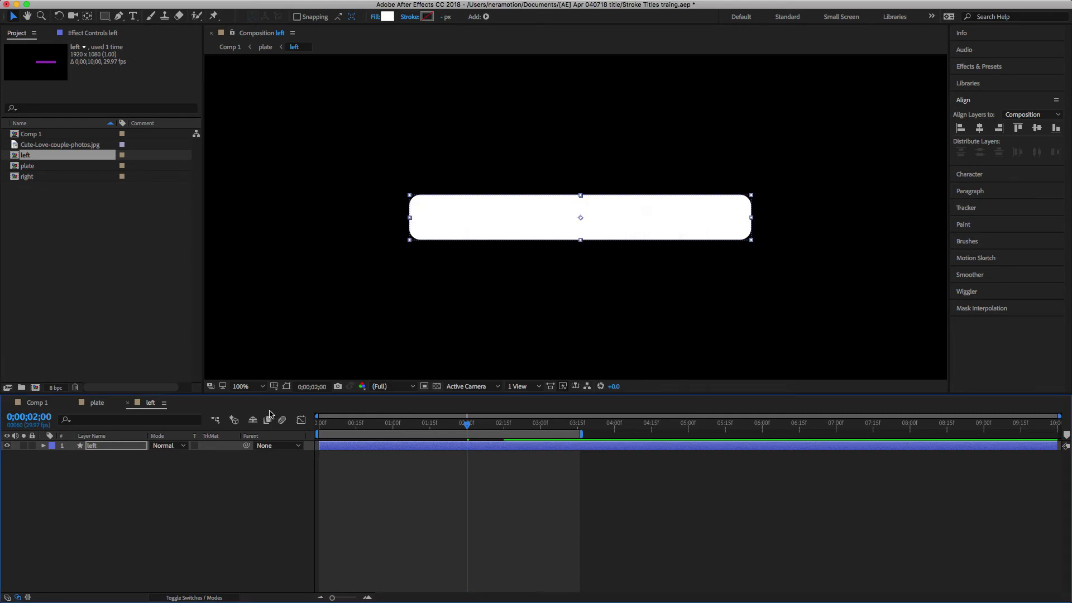
Step: Inside the right composition, change the rounded rectangle's fill to white (FFFFFF), and return to the plate composition
{"action": "left_click", "coordinate": [97, 402]}
{"action": "double_click", "coordinate": [96, 446]}
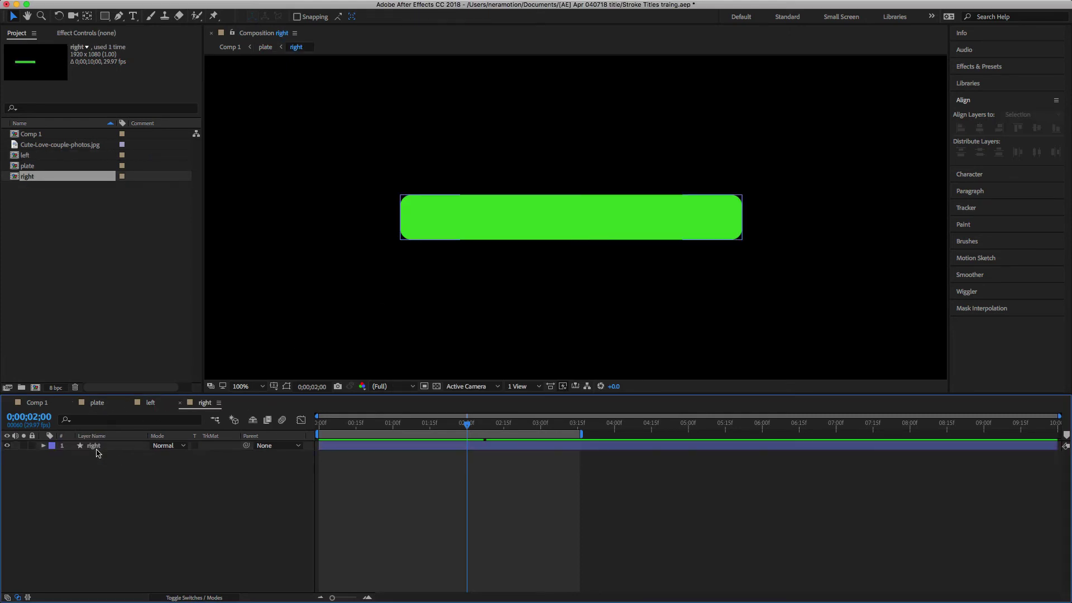
{"action": "left_click", "coordinate": [95, 446]}
{"action": "left_click", "coordinate": [387, 17]}
{"action": "left_click", "coordinate": [403, 235]}
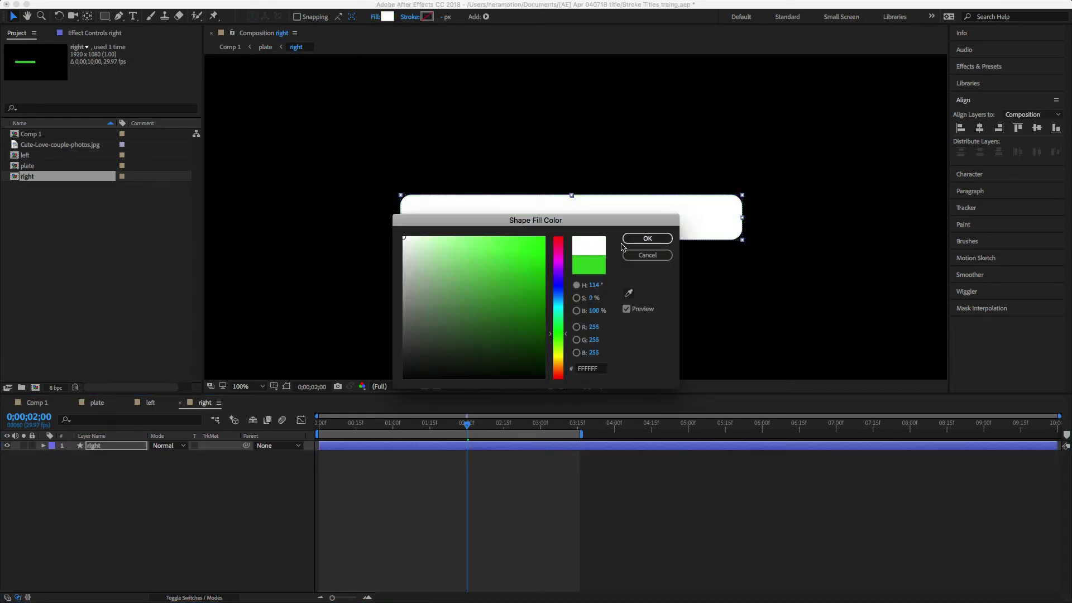
{"action": "left_click", "coordinate": [645, 238]}
{"action": "left_click", "coordinate": [97, 403]}
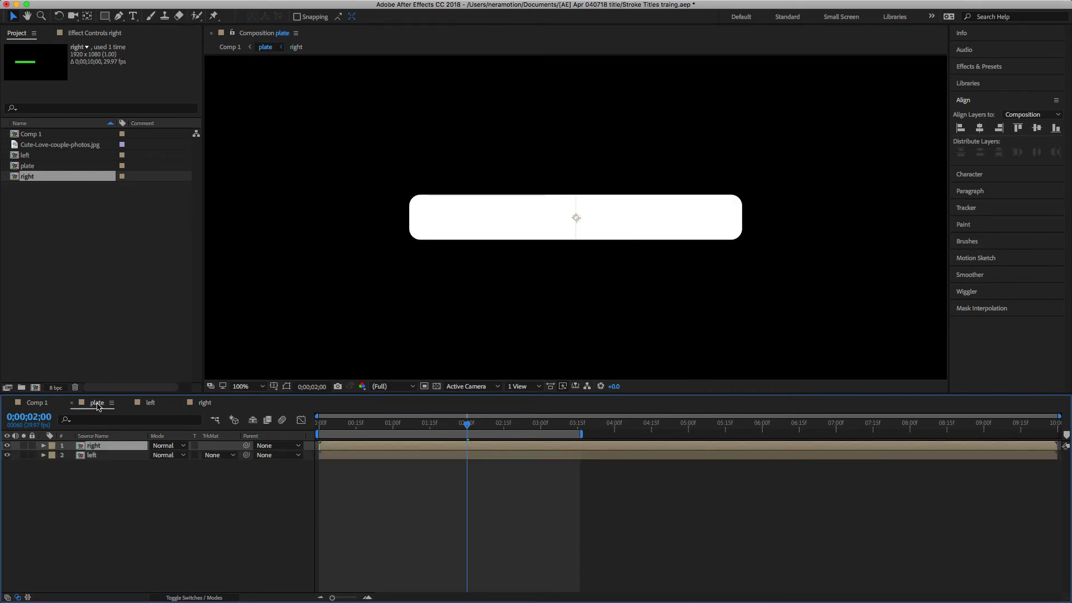
Step: In Comp 1, change the heart's fill color on the fill layer to white
{"action": "left_click", "coordinate": [48, 406]}
{"action": "left_click", "coordinate": [93, 465]}
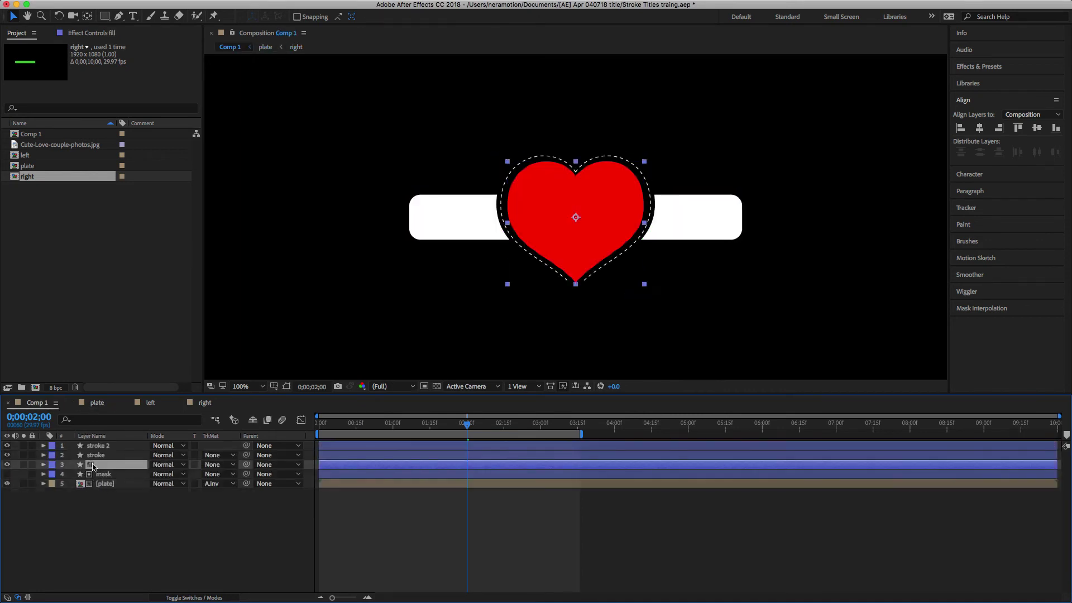
{"action": "left_click", "coordinate": [385, 17]}
{"action": "left_click", "coordinate": [451, 293]}
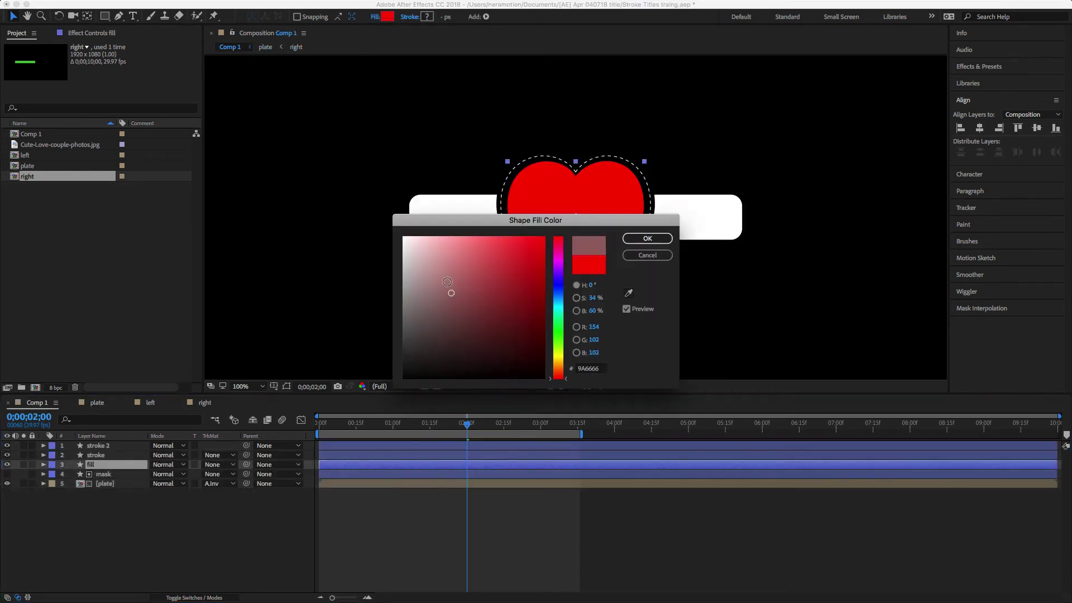
{"action": "left_click_drag", "start_coordinate": [447, 282], "coordinate": [327, 149]}
{"action": "left_click", "coordinate": [647, 238]}
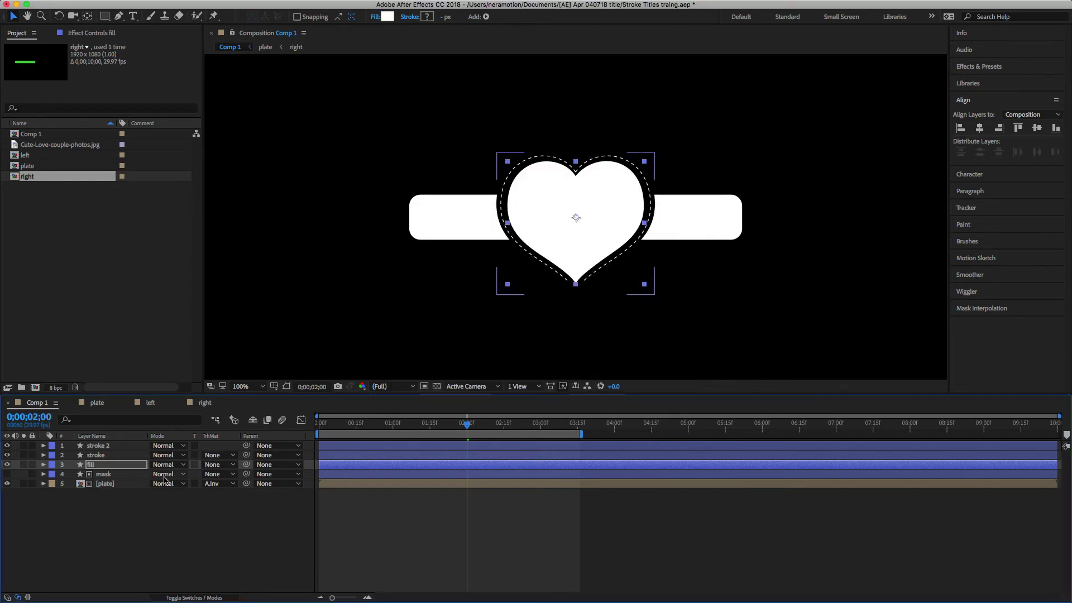
Step: Add a new text layer to Comp 1 containing the first person's name
{"action": "left_click", "coordinate": [109, 535]}
{"action": "right_click", "coordinate": [109, 535]}
{"action": "mouse_move", "coordinate": [134, 481]}
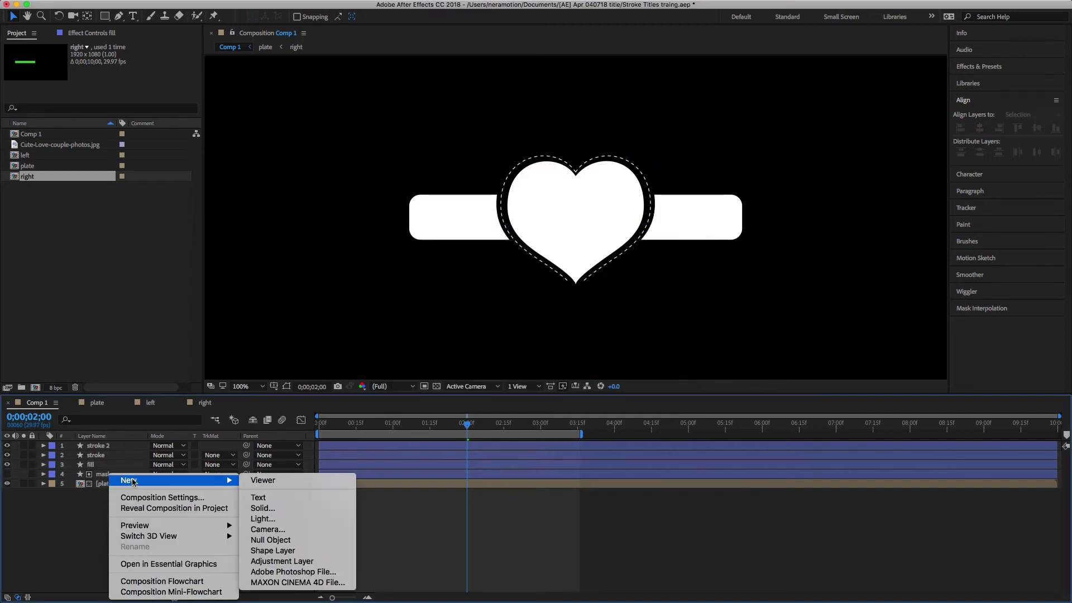
{"action": "left_click", "coordinate": [267, 500]}
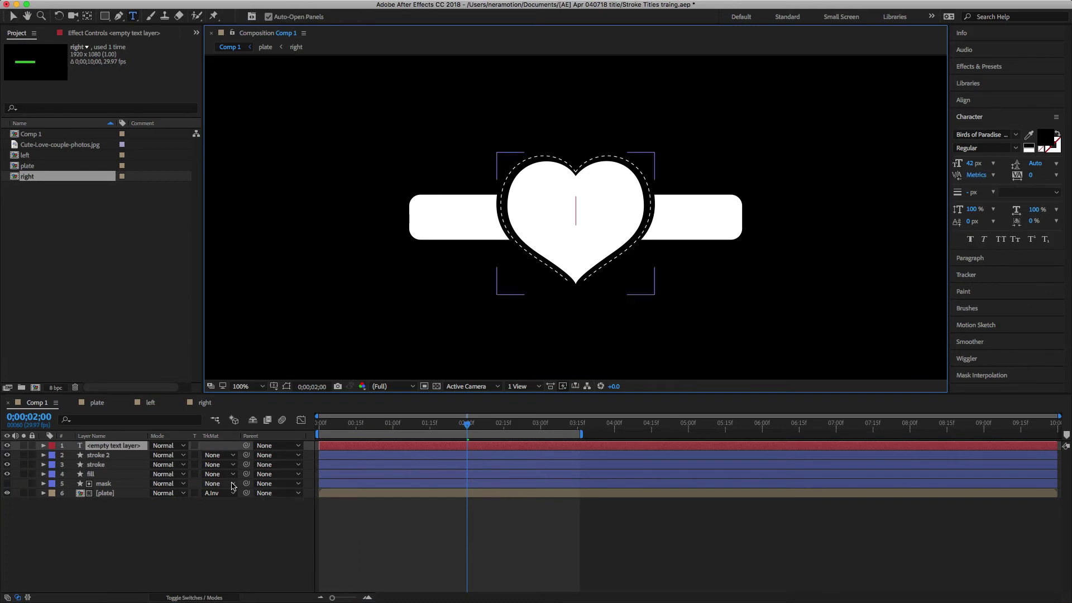
{"action": "type", "text": "Jhon"}
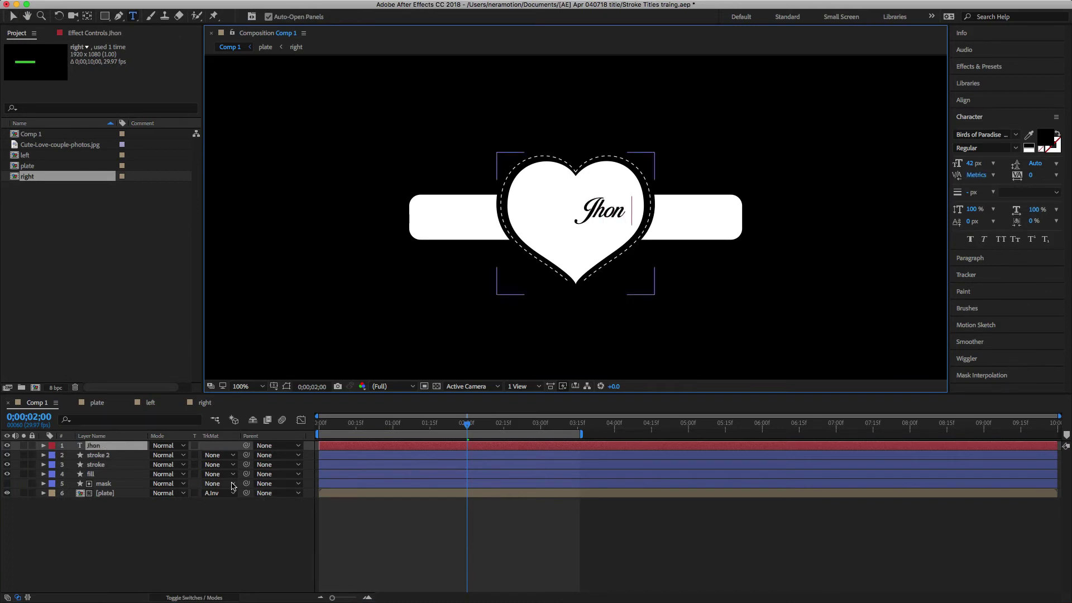
{"action": "key", "text": "Escape"}
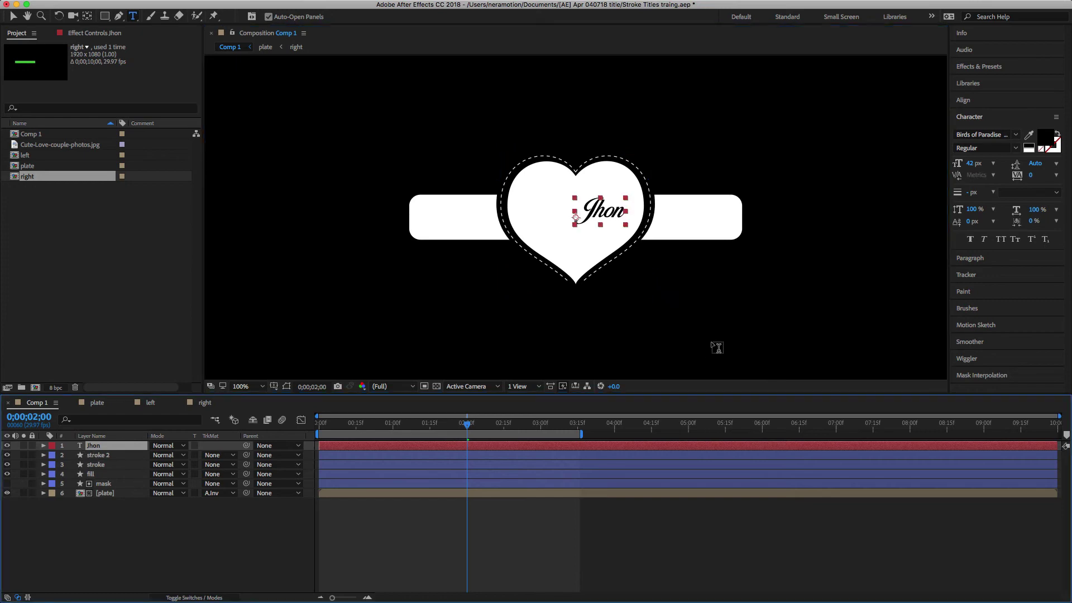
Step: Center the name vertically in the composition and set its X position to 695 so it sits on the left bar
{"action": "left_click", "coordinate": [981, 101]}
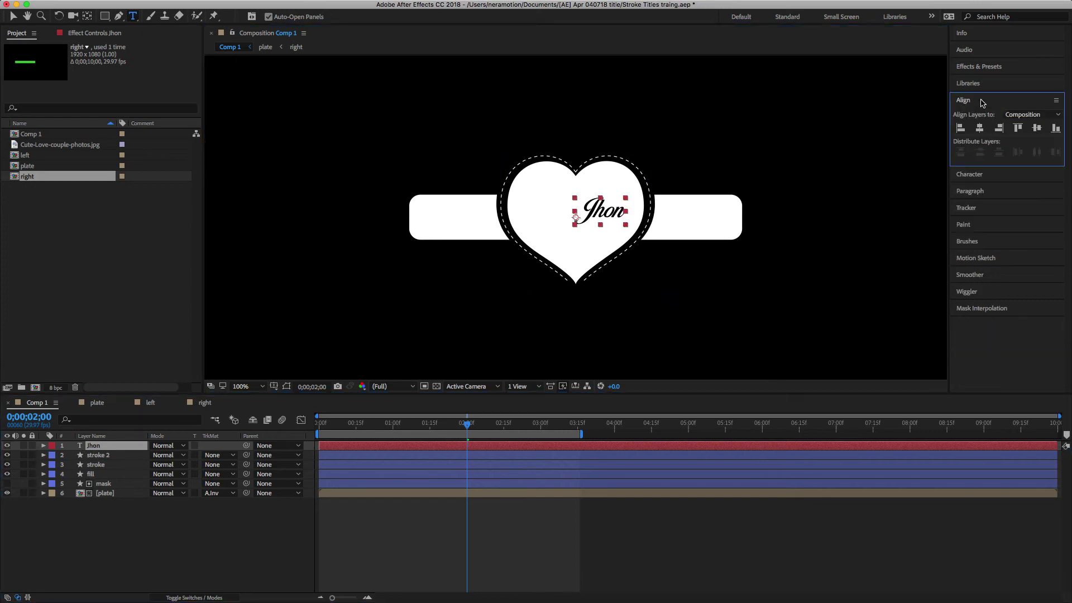
{"action": "left_click", "coordinate": [1036, 129]}
{"action": "key", "text": "p"}
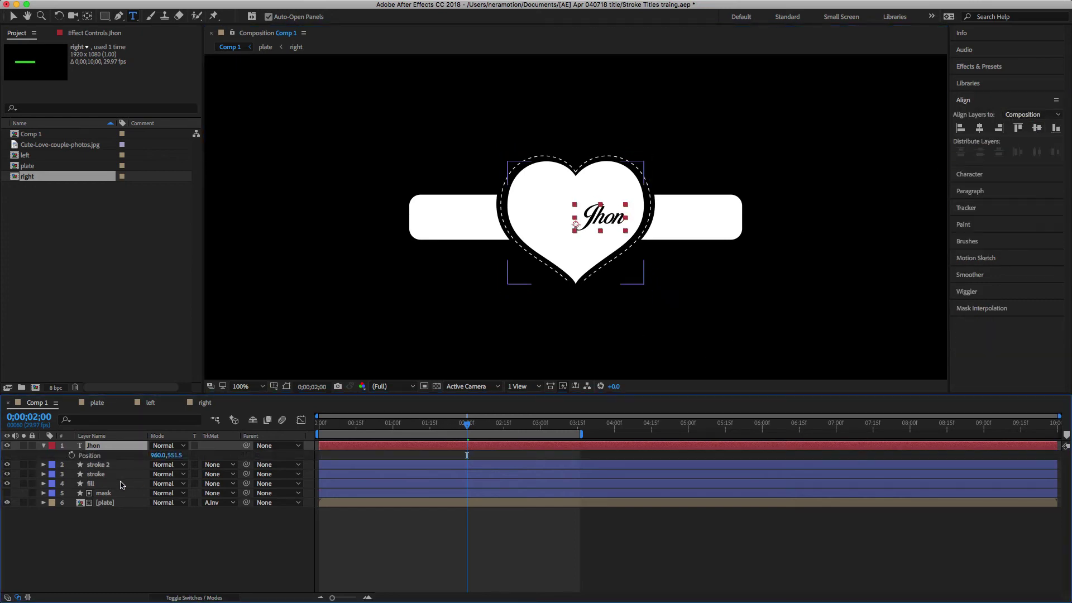
{"action": "left_click_drag", "start_coordinate": [167, 455], "coordinate": [20, 466]}
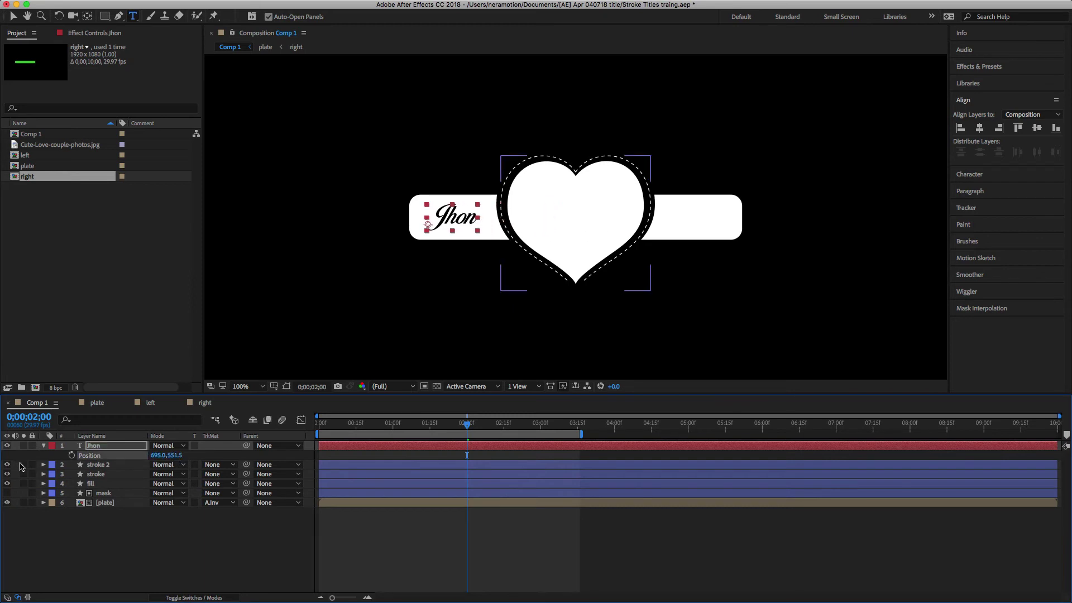
Step: Duplicate the name text layer and replace the copy's text with the second person's name
{"action": "left_click", "coordinate": [99, 447]}
{"action": "key", "text": "ctrl+d"}
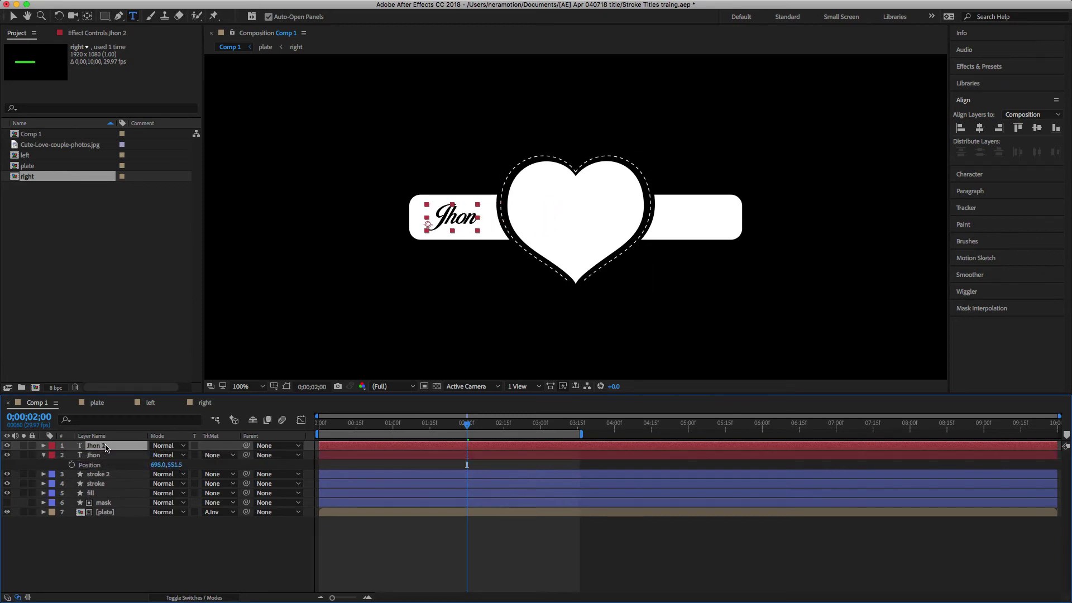
{"action": "double_click", "coordinate": [100, 448]}
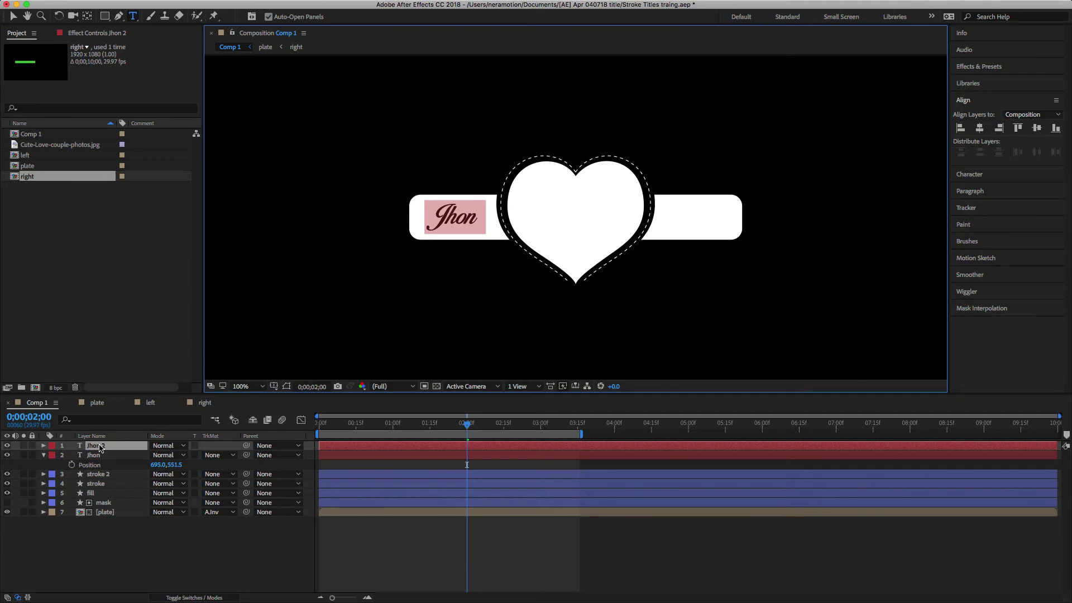
{"action": "type", "text": "Mary"}
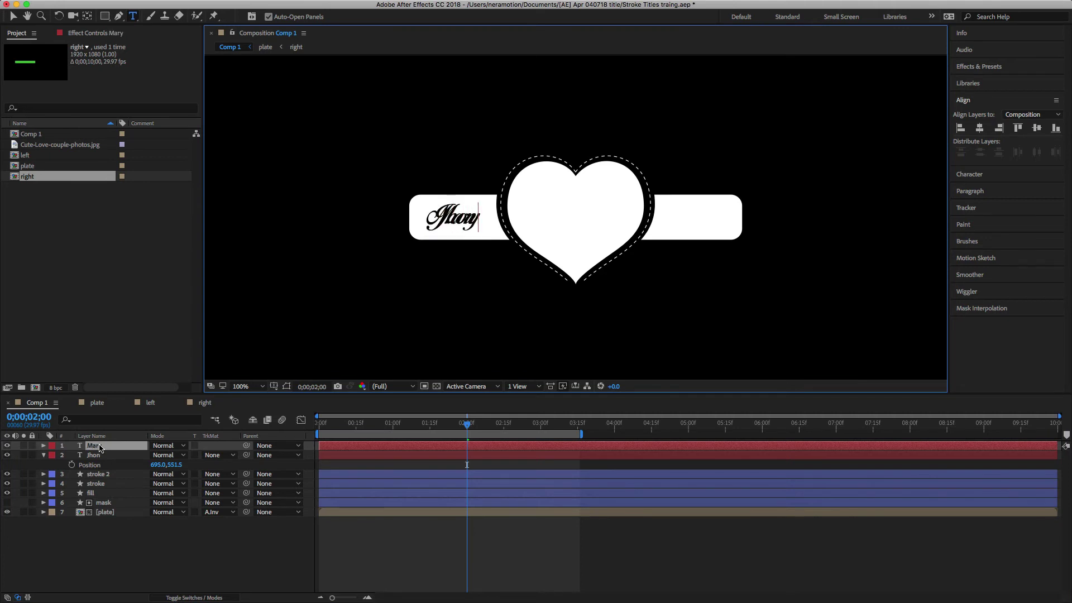
{"action": "left_click", "coordinate": [100, 447]}
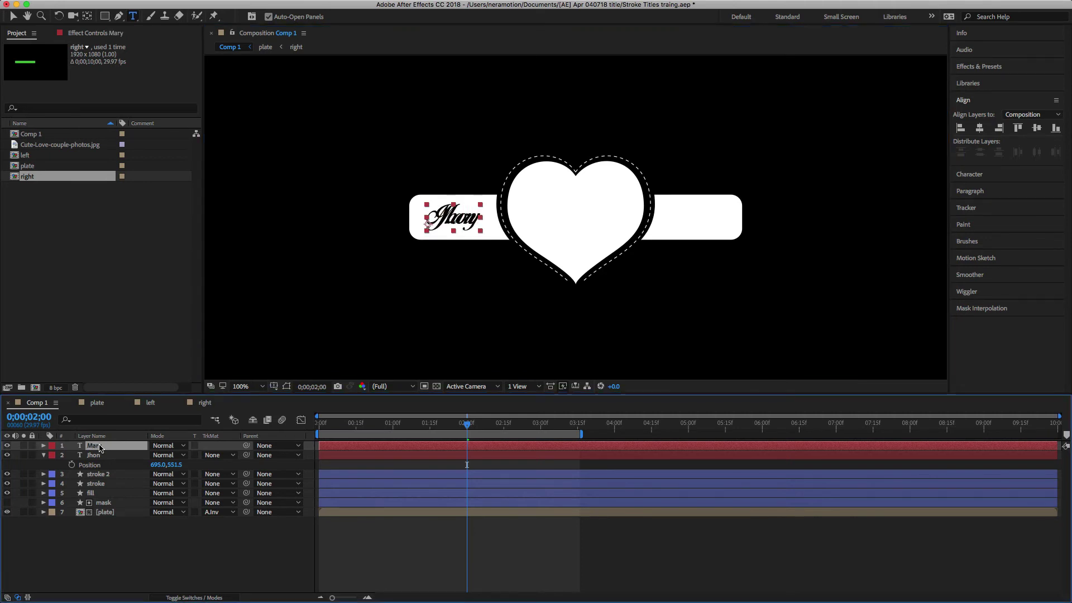
Step: Set the second name's X position to 1130 to place it on the right bar, and collapse both text layers
{"action": "key", "text": "p"}
{"action": "left_click_drag", "start_coordinate": [161, 455], "coordinate": [414, 467]}
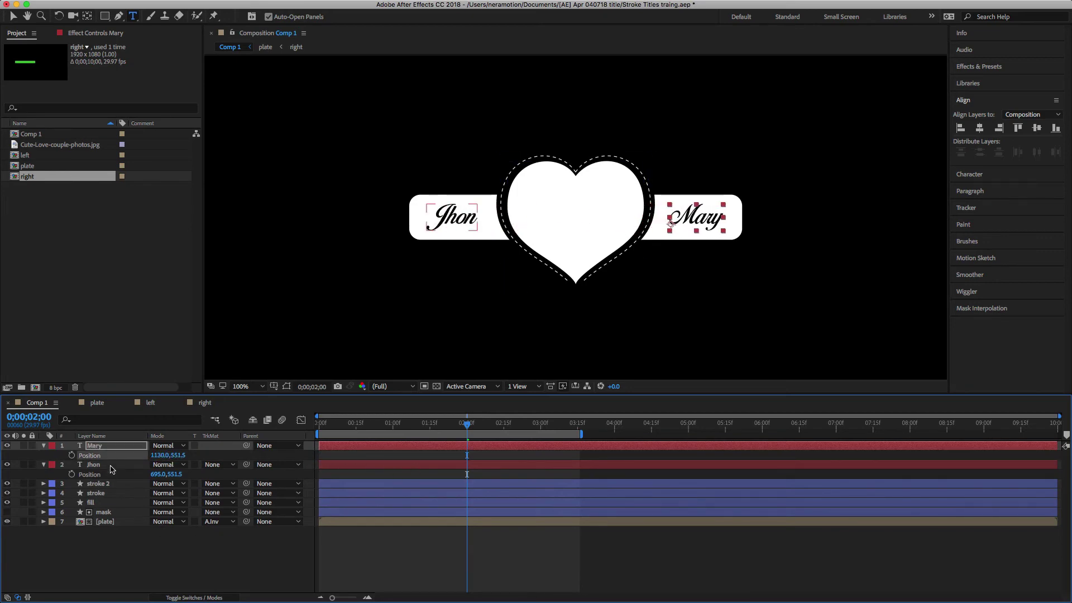
{"action": "left_click", "coordinate": [43, 446]}
{"action": "left_click", "coordinate": [44, 455]}
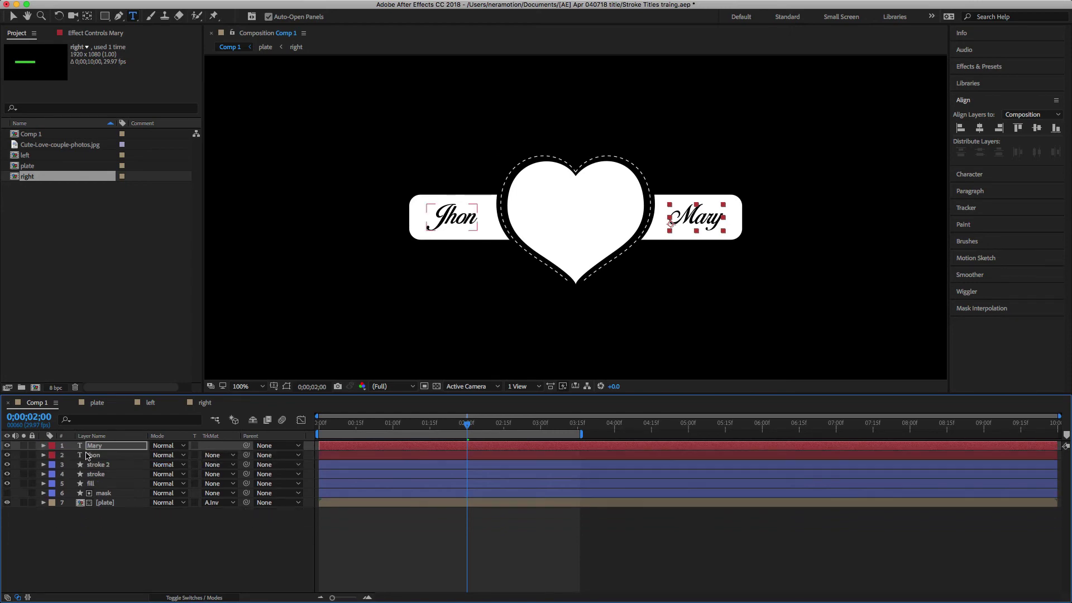
Step: Apply the Fade Up Characters text preset to both name layers at 0;00;02;00, and preview the reveal up to 0;00;02;20
{"action": "left_click", "coordinate": [95, 455]}
{"action": "left_click", "coordinate": [131, 445], "text": "shift"}
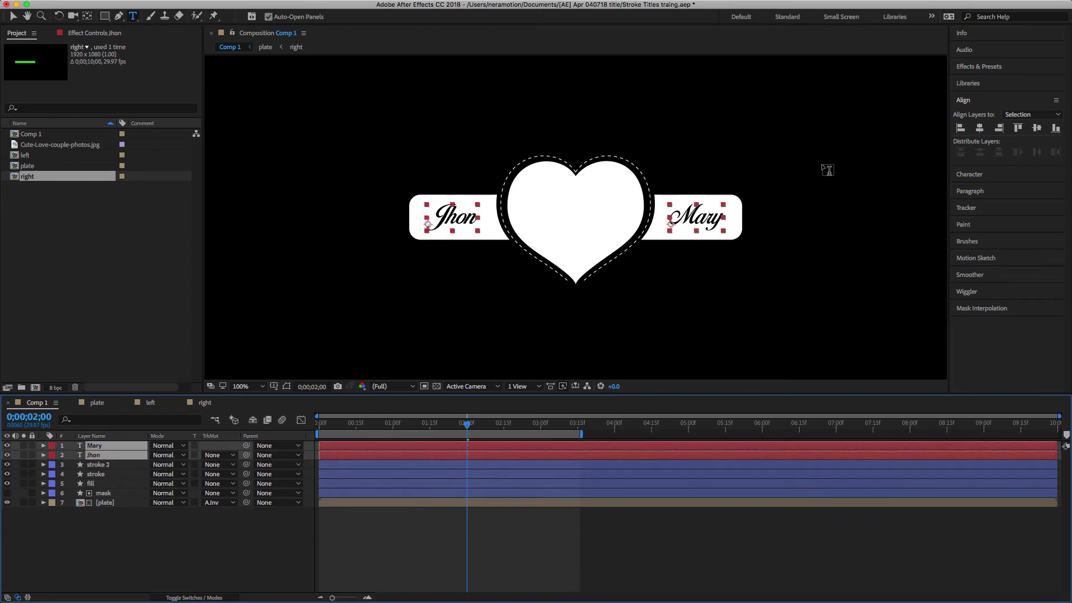
{"action": "left_click", "coordinate": [989, 68]}
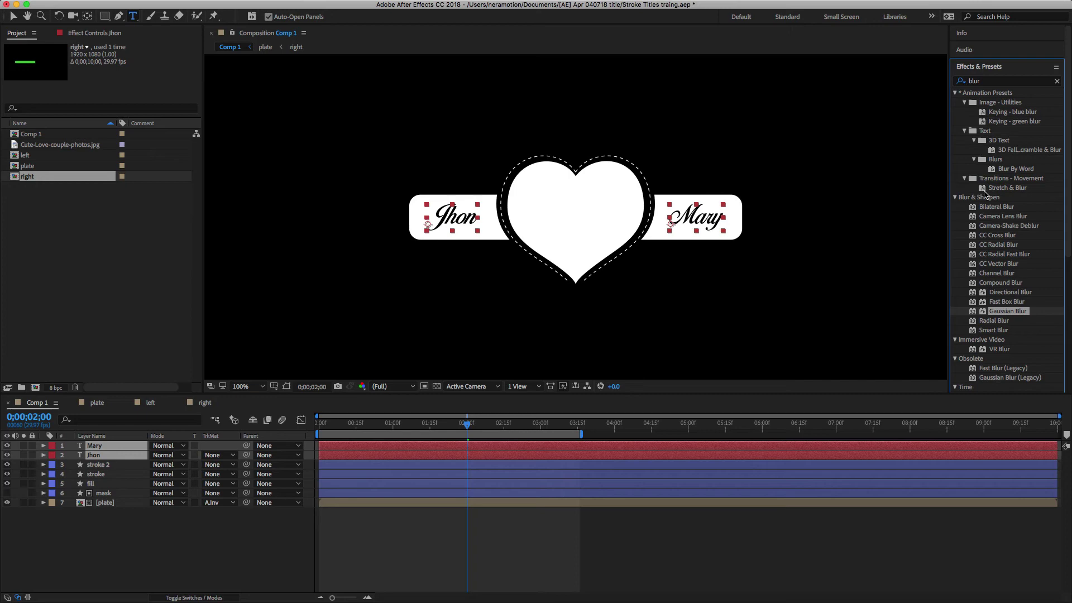
{"action": "left_click", "coordinate": [986, 82]}
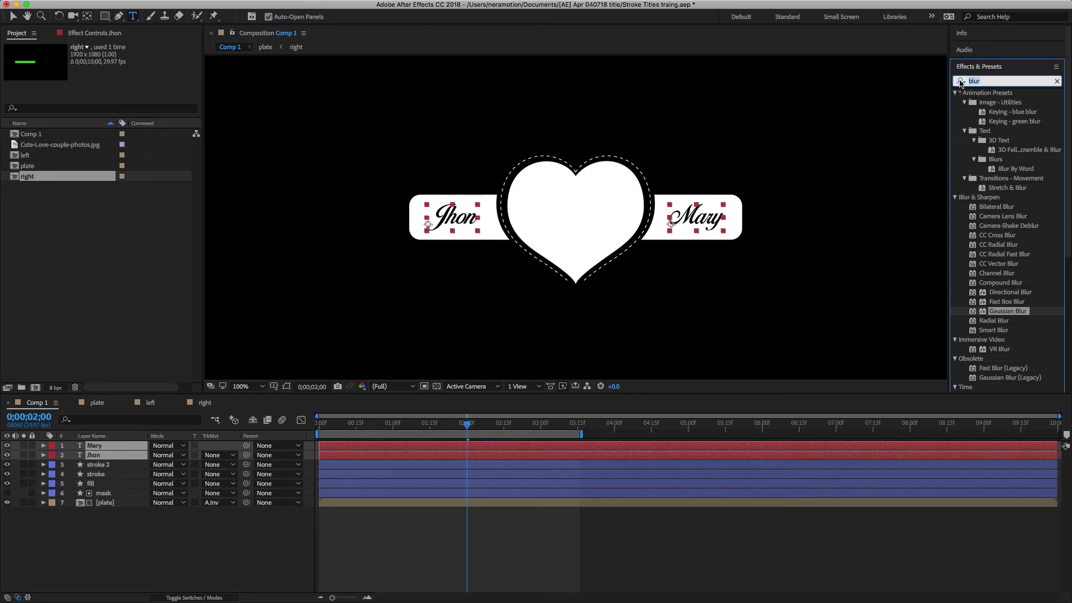
{"action": "key", "text": "BackSpace"}
{"action": "left_click", "coordinate": [960, 81]}
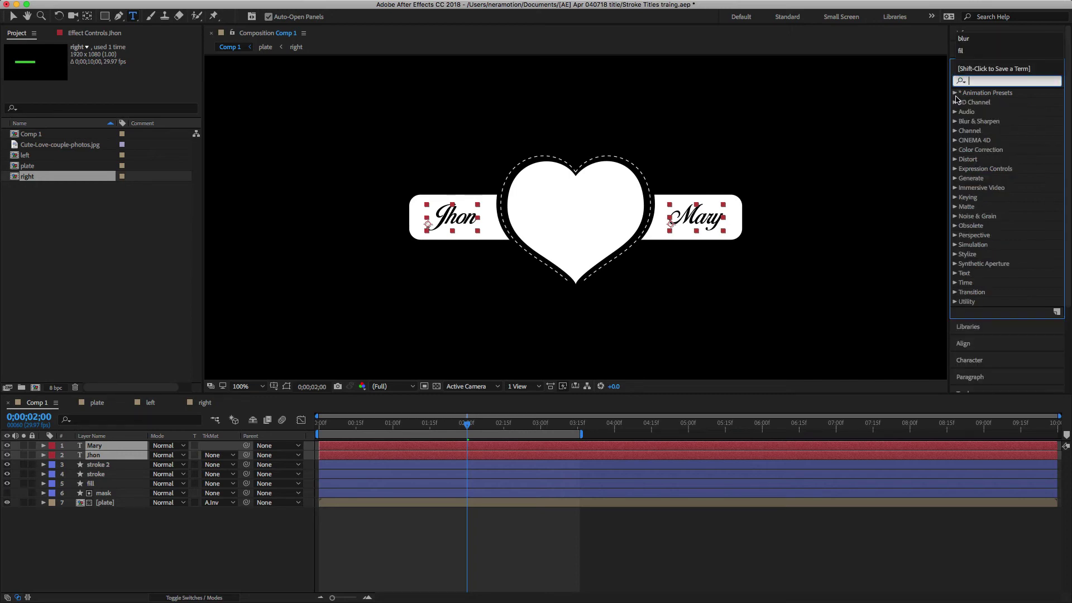
{"action": "left_click", "coordinate": [955, 94]}
{"action": "left_click", "coordinate": [955, 94]}
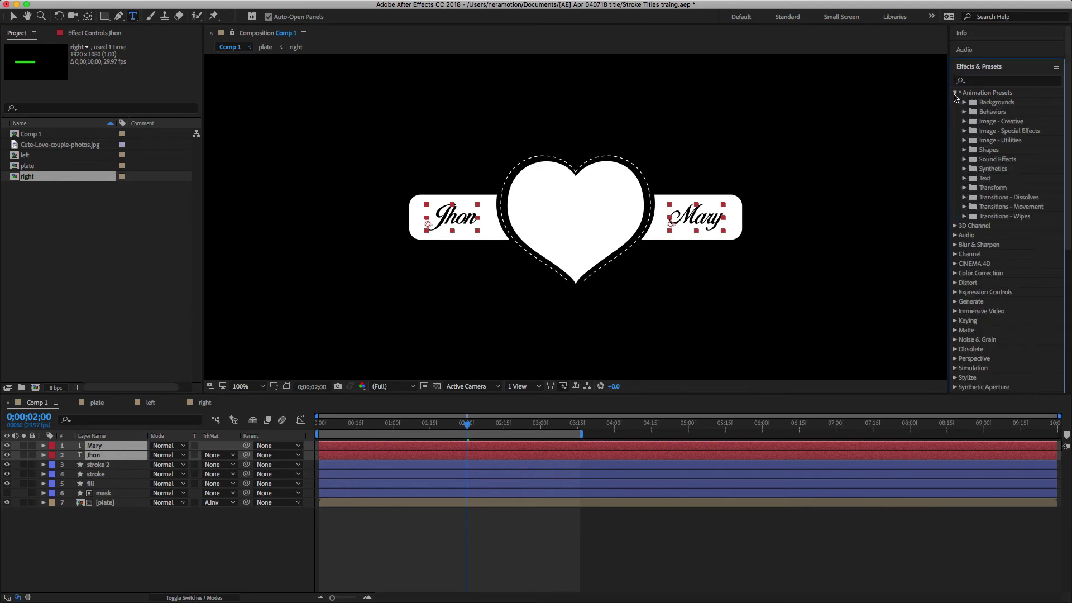
{"action": "left_click", "coordinate": [965, 179]}
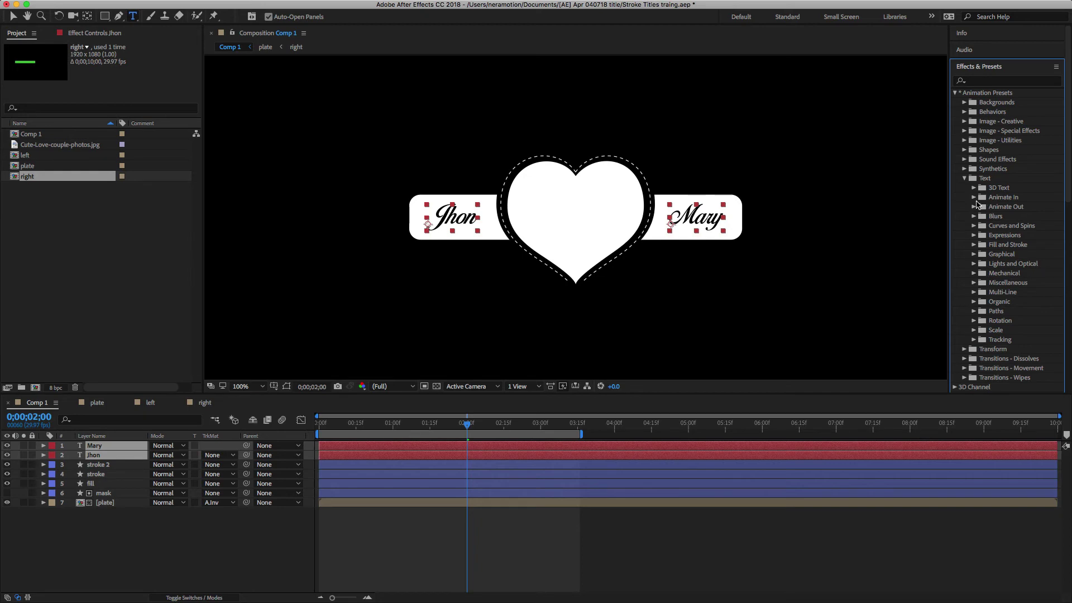
{"action": "left_click", "coordinate": [974, 197]}
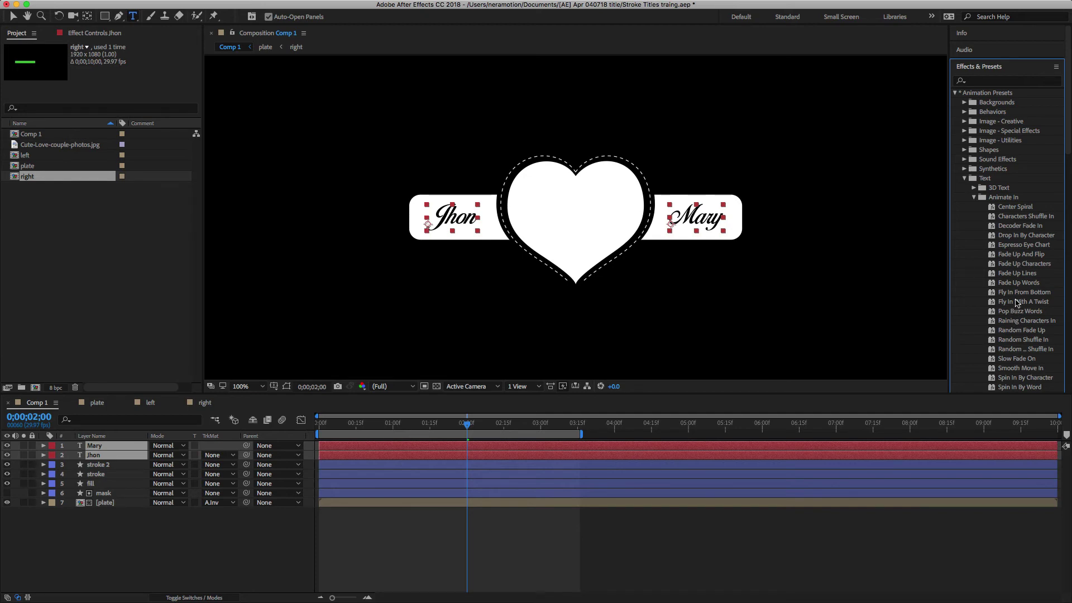
{"action": "double_click", "coordinate": [1011, 265]}
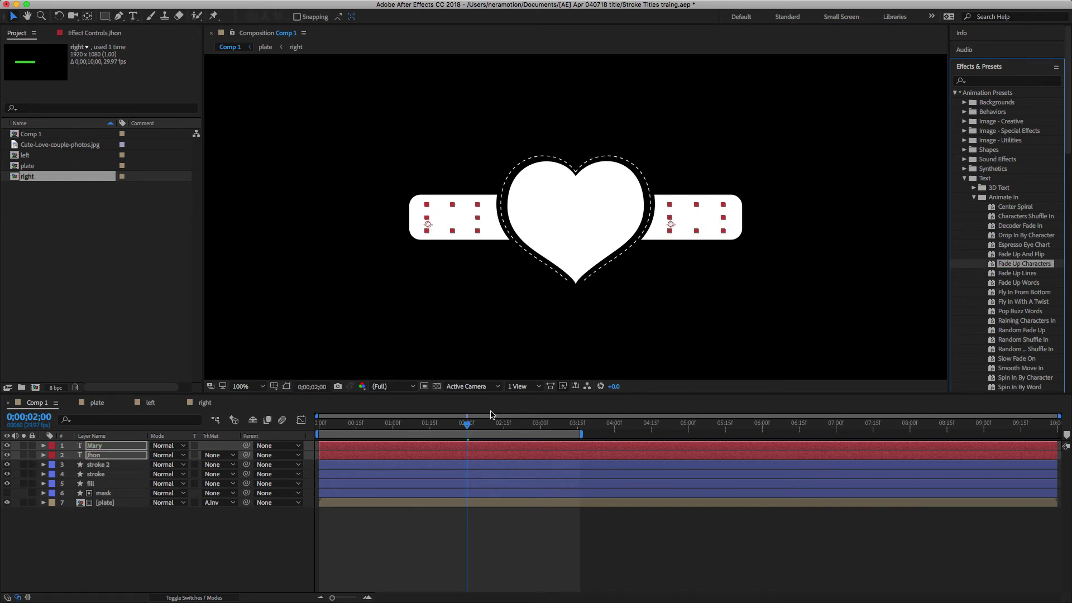
{"action": "left_click_drag", "start_coordinate": [467, 427], "coordinate": [515, 436]}
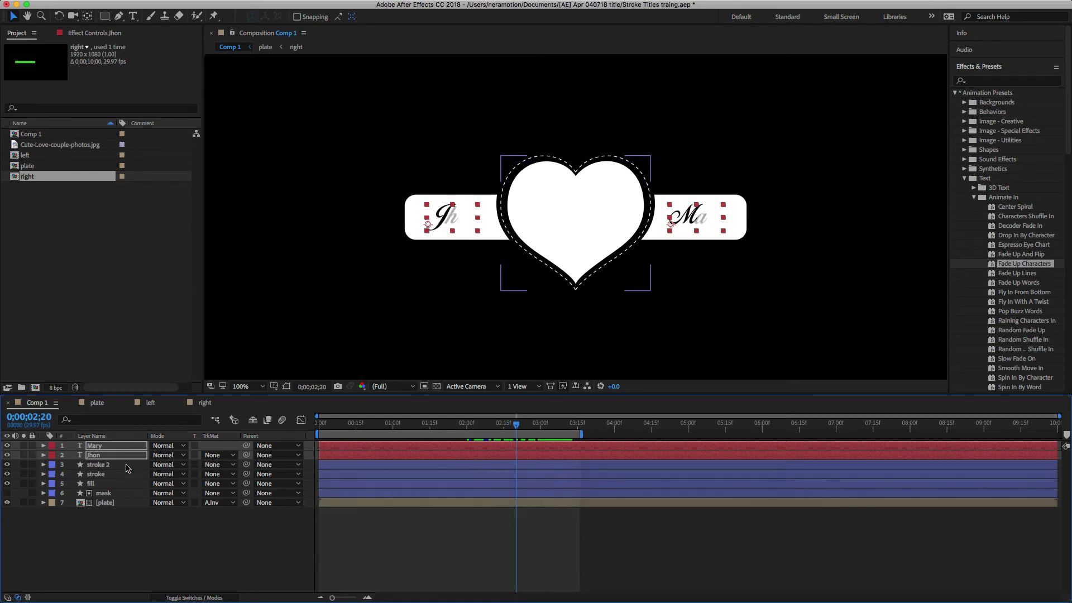
Step: Pre-compose the two name layers into a composition named texts
{"action": "left_click", "coordinate": [100, 446], "text": "super"}
{"action": "left_click", "coordinate": [100, 447], "text": "super"}
{"action": "right_click", "coordinate": [99, 447]}
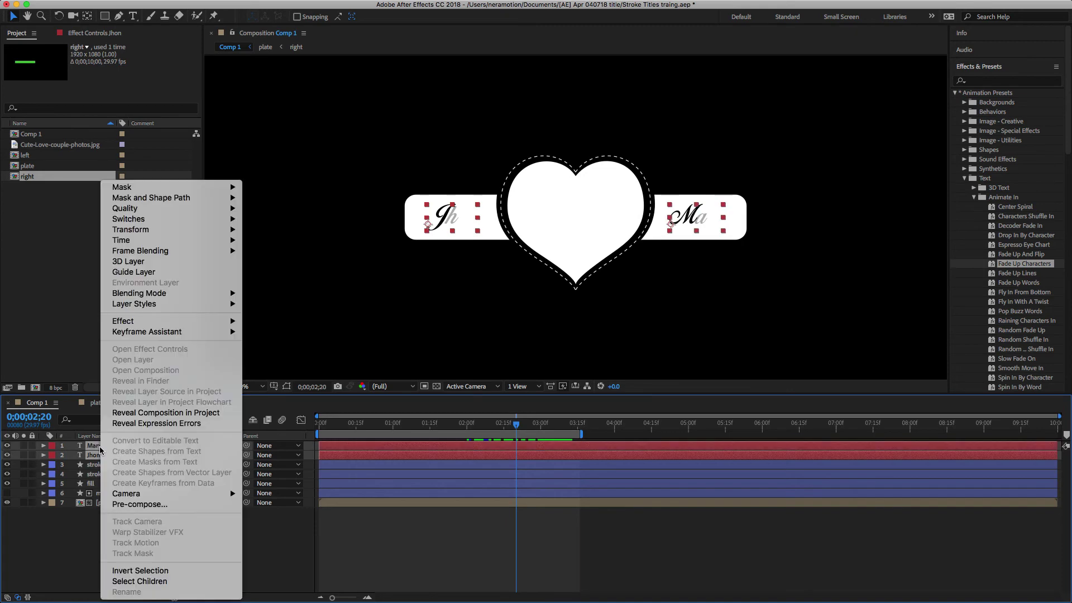
{"action": "left_click", "coordinate": [130, 505]}
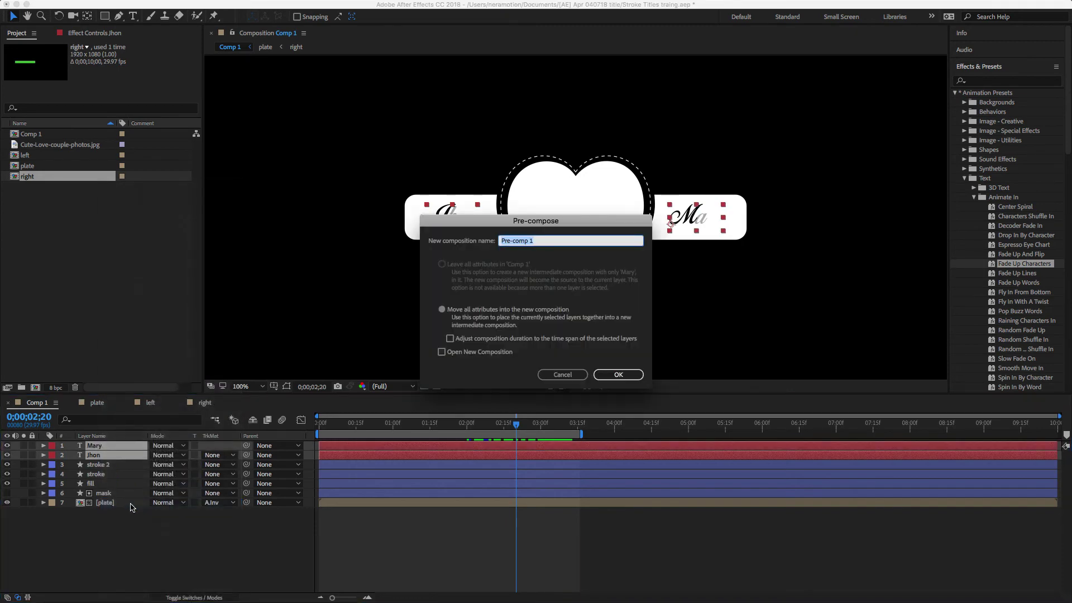
{"action": "type", "text": "texts"}
{"action": "key", "text": "Return"}
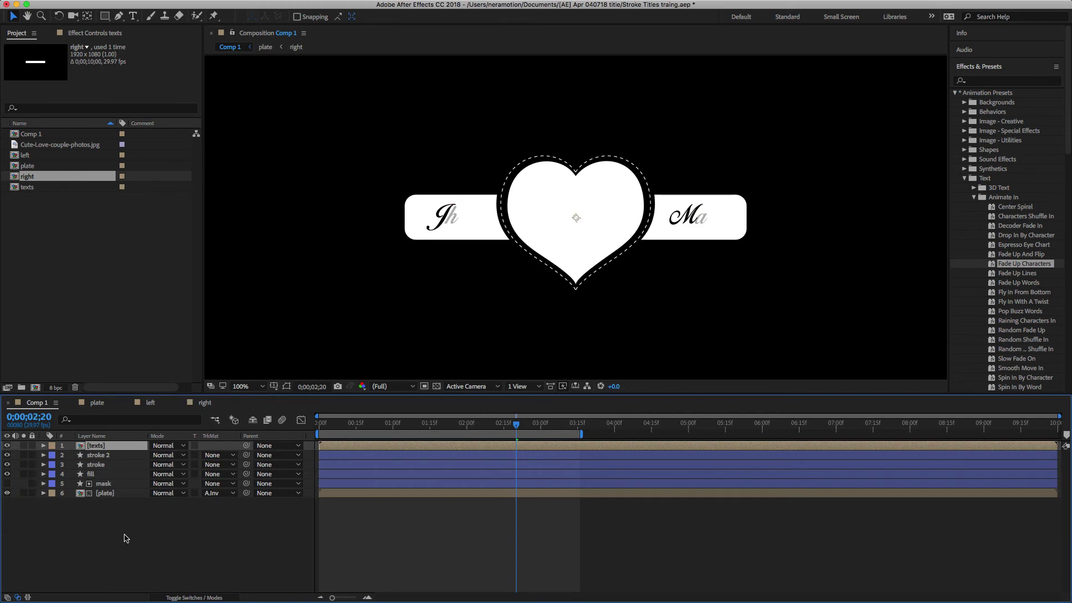
Step: Pre-compose the mask and plate layers together into a composition named T-mask
{"action": "left_click_drag", "start_coordinate": [129, 535], "coordinate": [96, 490]}
{"action": "right_click", "coordinate": [116, 494]}
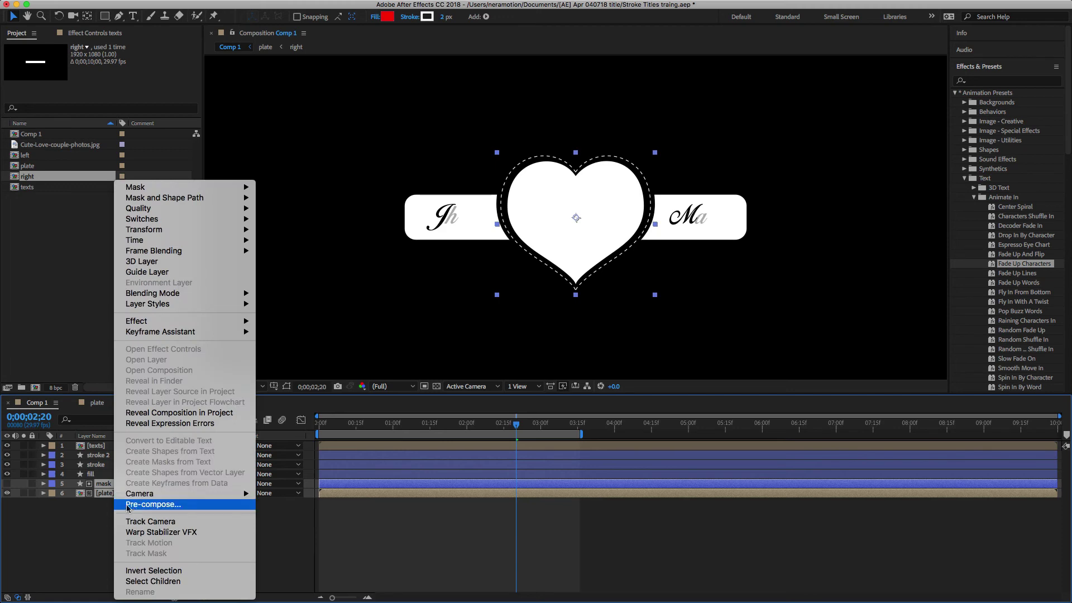
{"action": "left_click", "coordinate": [134, 507]}
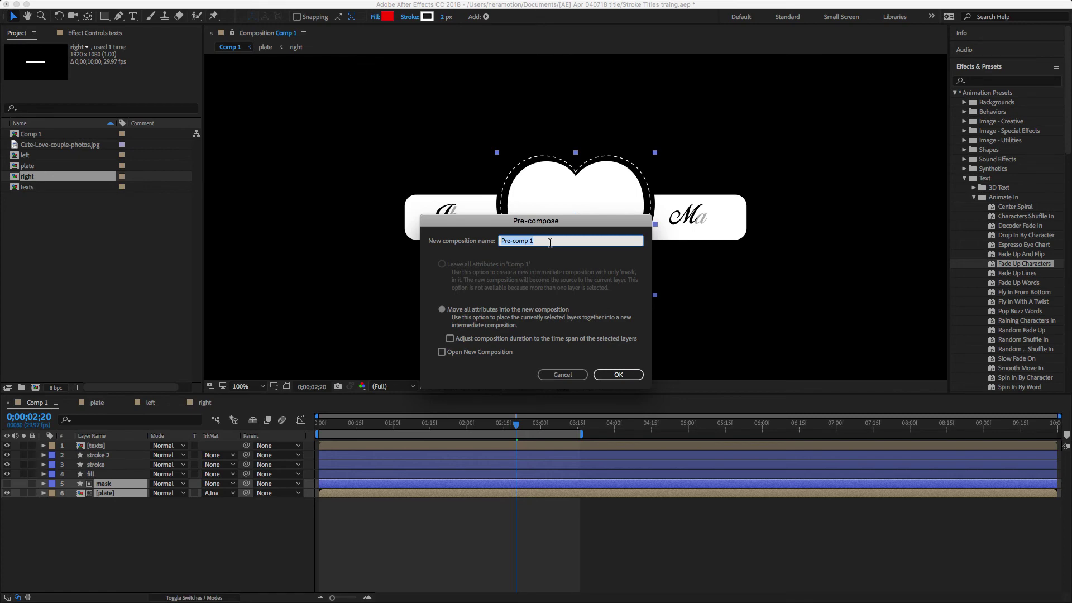
{"action": "type", "text": "T-mask"}
{"action": "key", "text": "Return"}
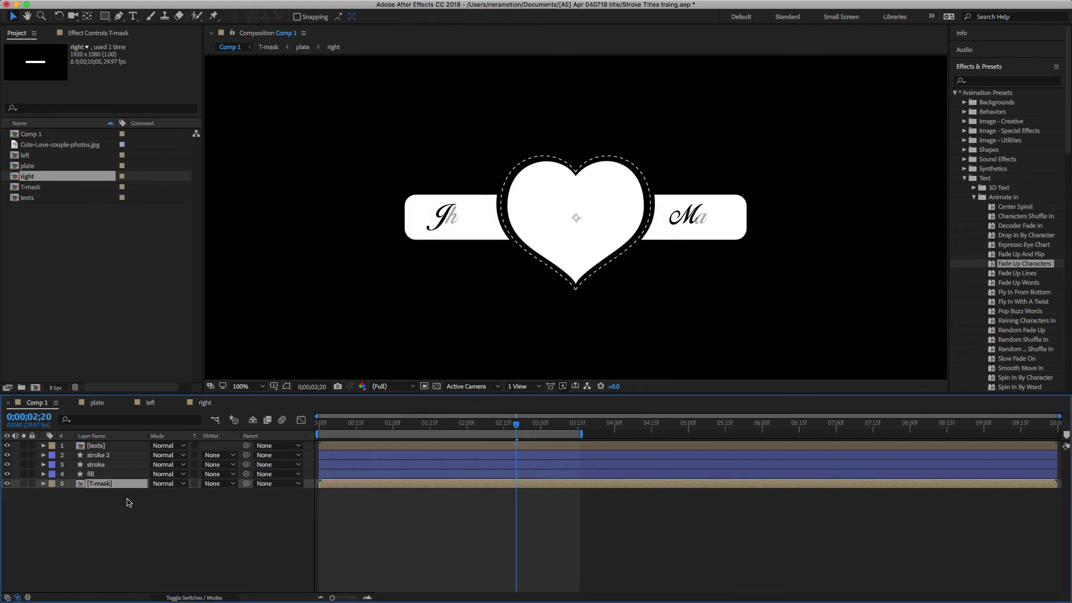
Step: Move the texts layer directly above T-mask and set T-mask's track matte to Alpha Inverted Matte "[texts]"
{"action": "left_click_drag", "start_coordinate": [102, 451], "coordinate": [104, 487]}
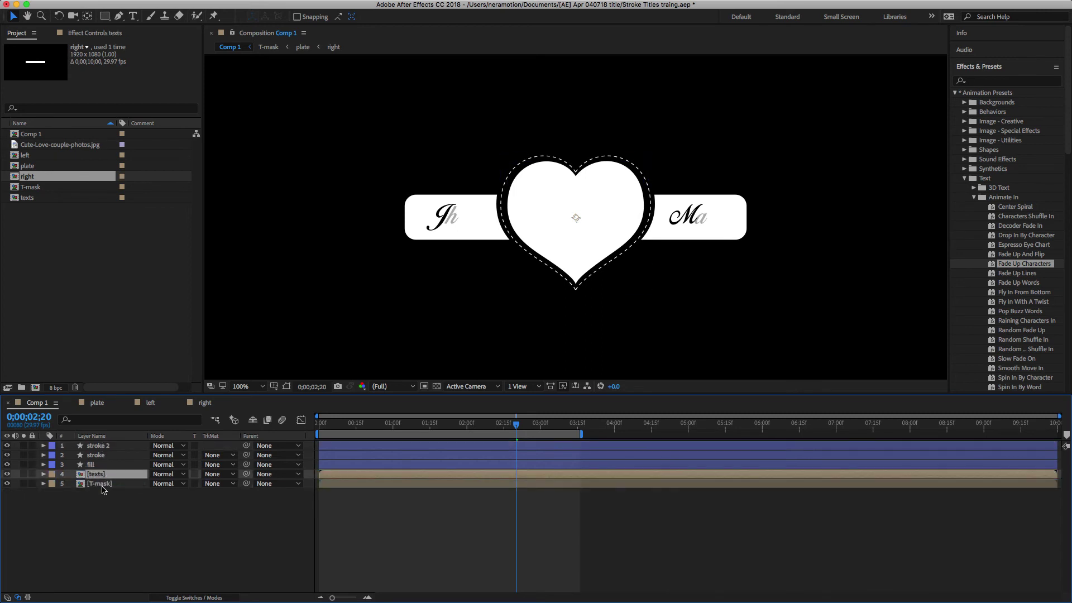
{"action": "left_click", "coordinate": [103, 486]}
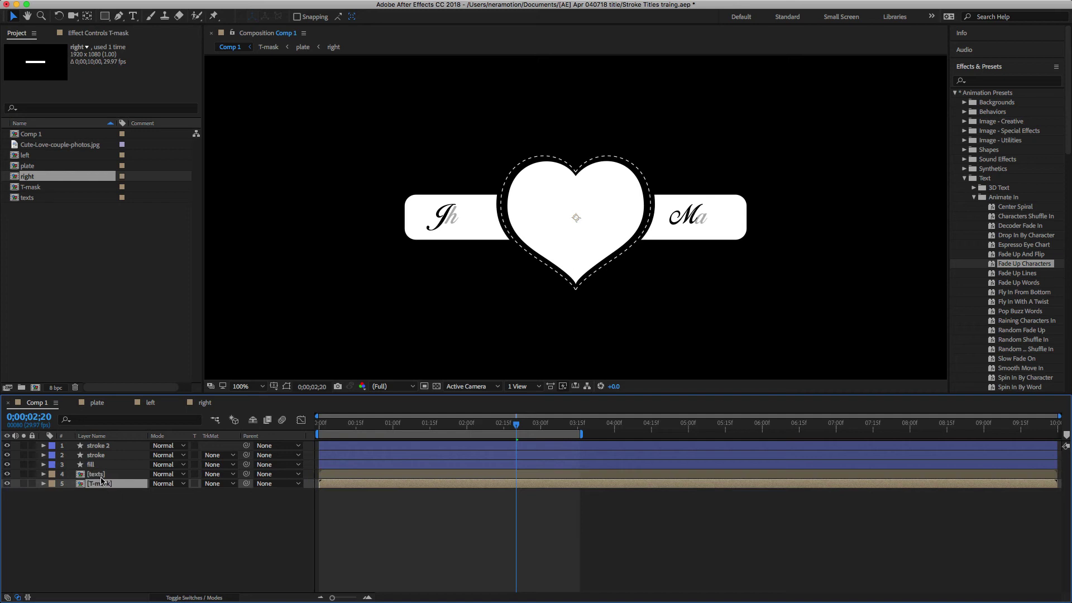
{"action": "left_click", "coordinate": [228, 483]}
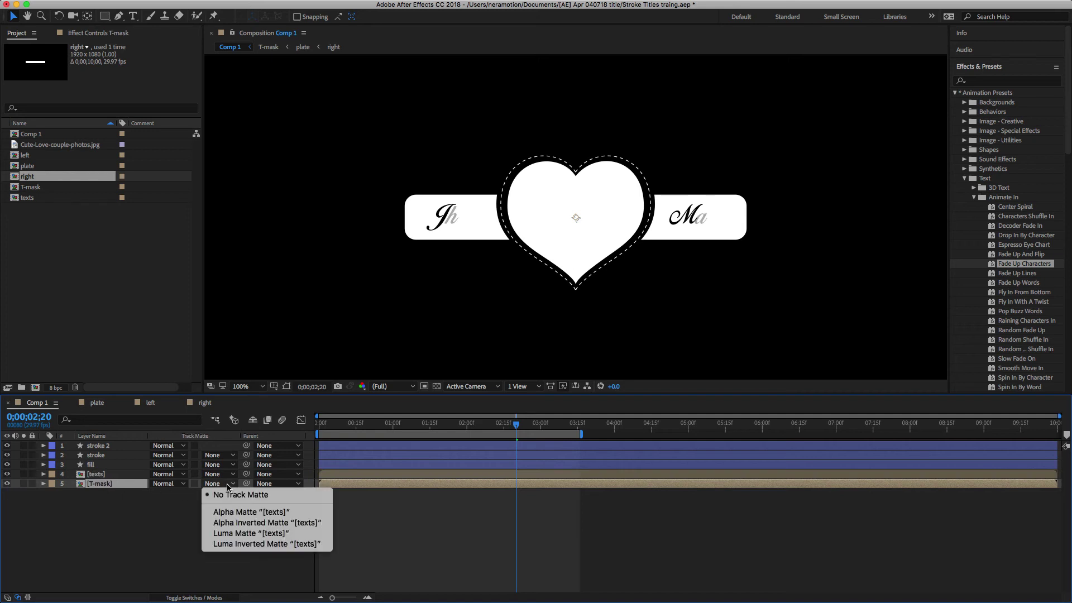
{"action": "left_click", "coordinate": [252, 525]}
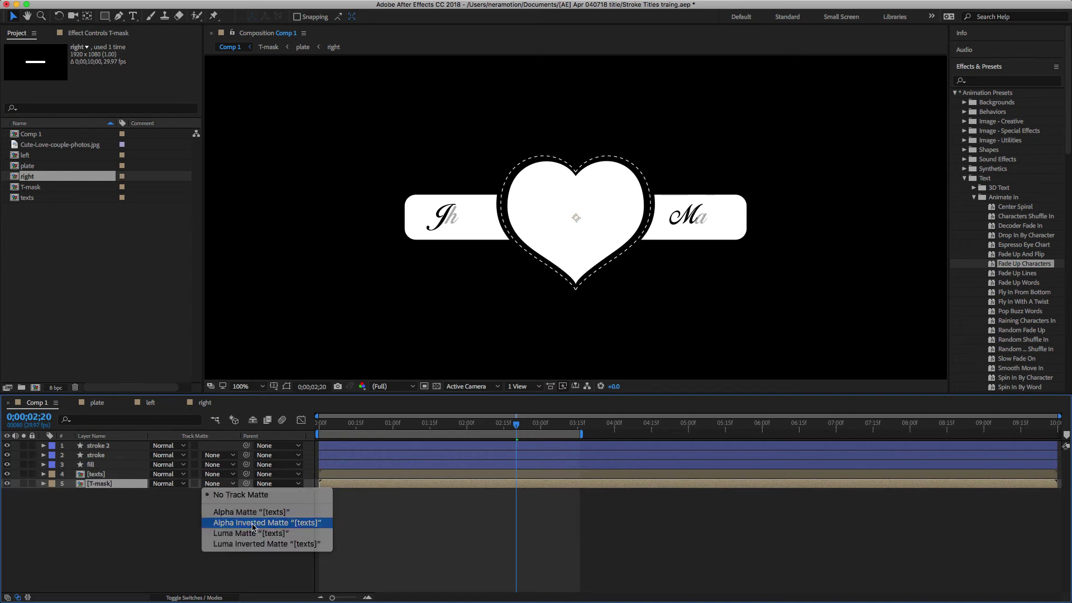
Step: Add Cute-Love-couple-photos.jpg to Comp 1 as the bottommost layer, beneath T-mask, as the background
{"action": "left_click_drag", "start_coordinate": [516, 427], "coordinate": [529, 448]}
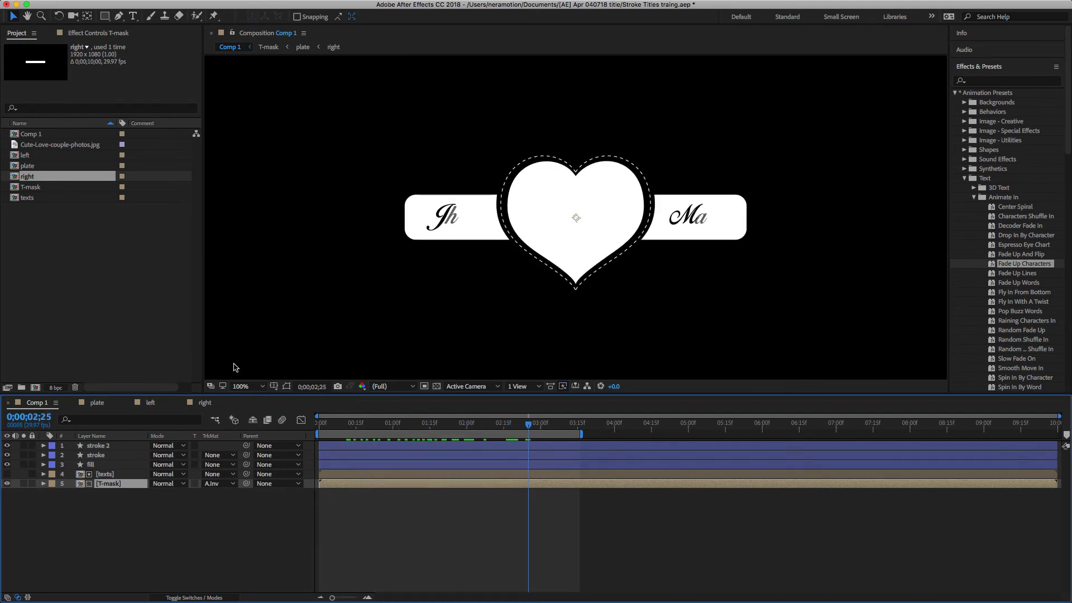
{"action": "left_click", "coordinate": [49, 146]}
{"action": "left_click_drag", "start_coordinate": [50, 150], "coordinate": [102, 514]}
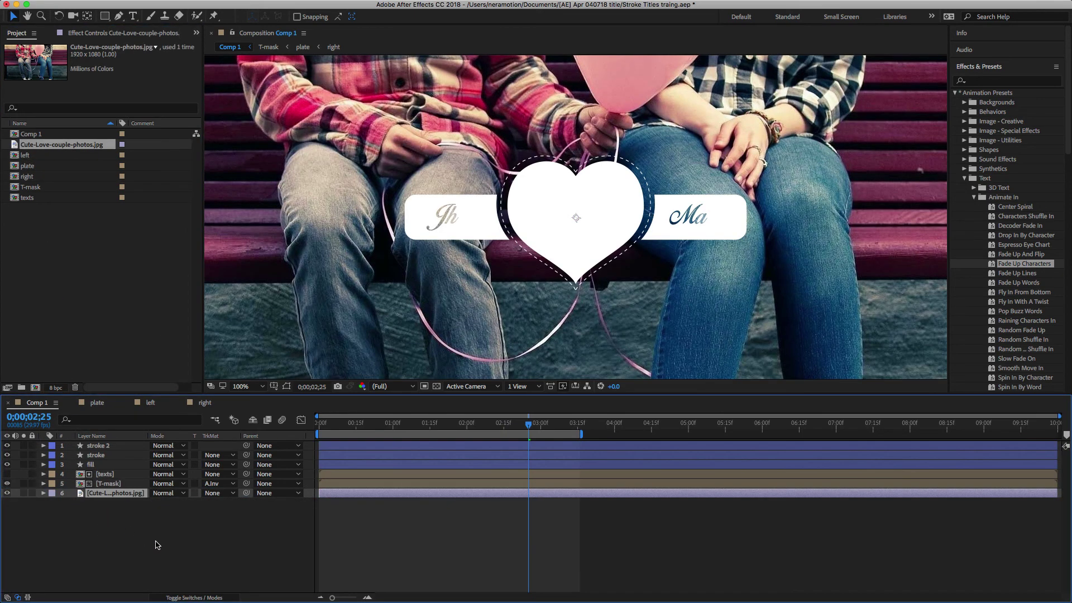
Step: Find the Gaussian Blur effect by searching for blur and apply it to the couple photo layer
{"action": "left_click", "coordinate": [1000, 83]}
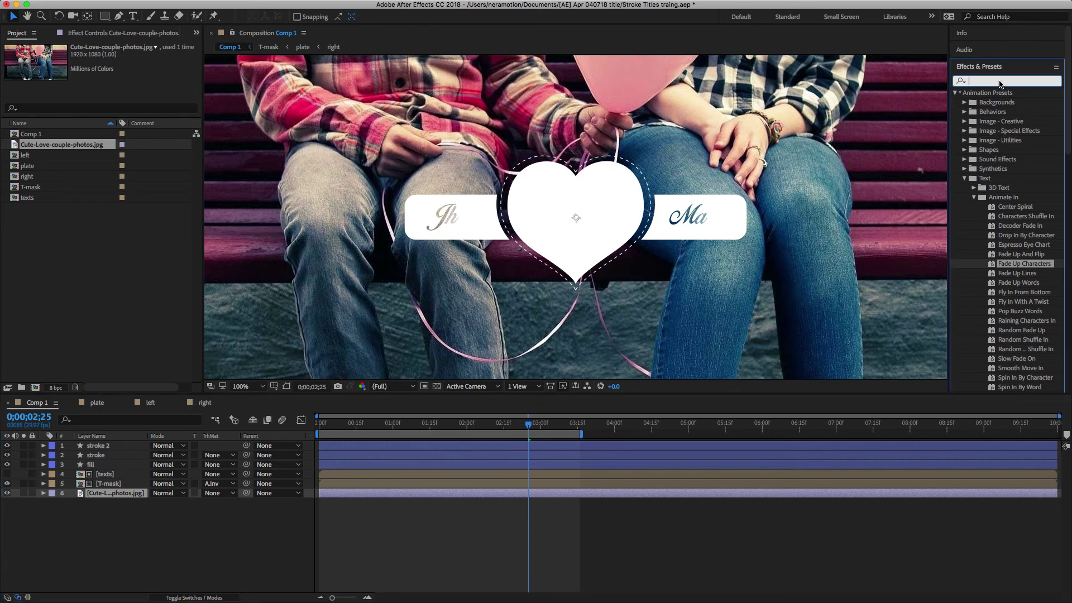
{"action": "type", "text": "blur"}
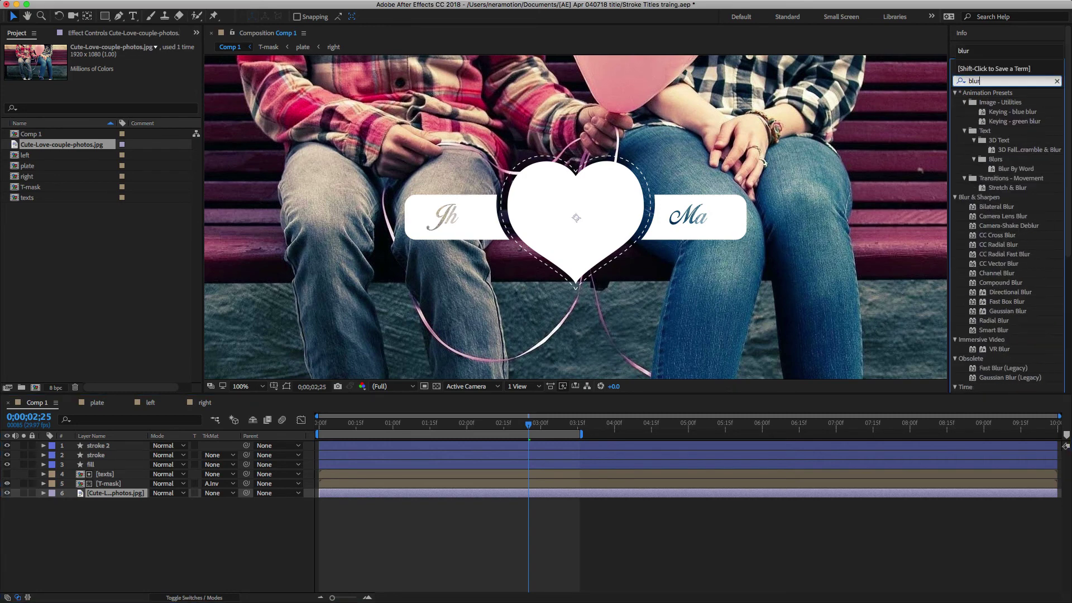
{"action": "left_click_drag", "start_coordinate": [988, 313], "coordinate": [929, 308]}
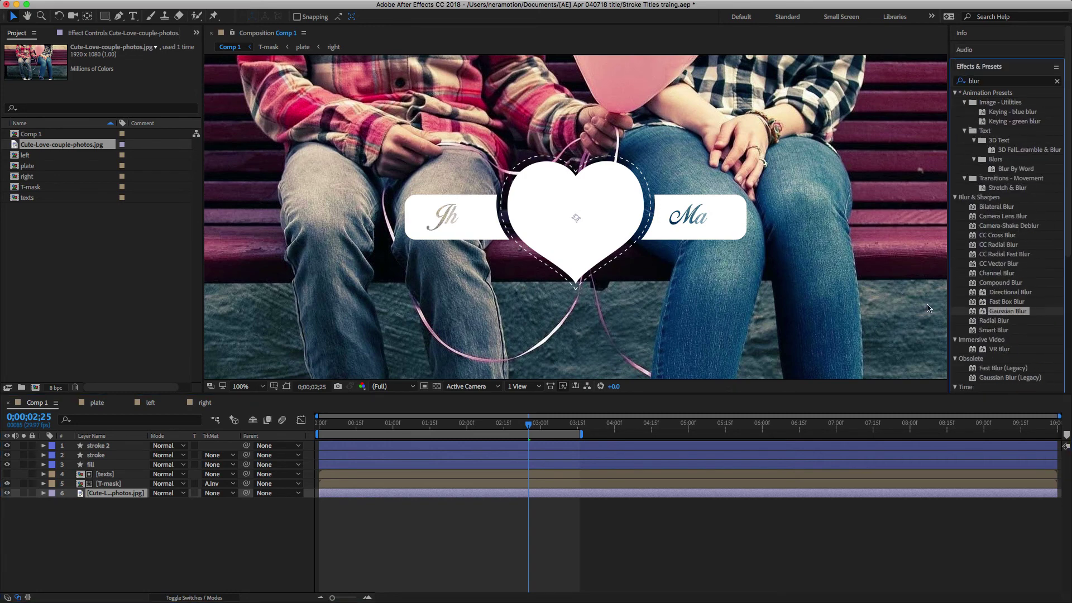
{"action": "left_click_drag", "start_coordinate": [42, 177], "coordinate": [56, 146]}
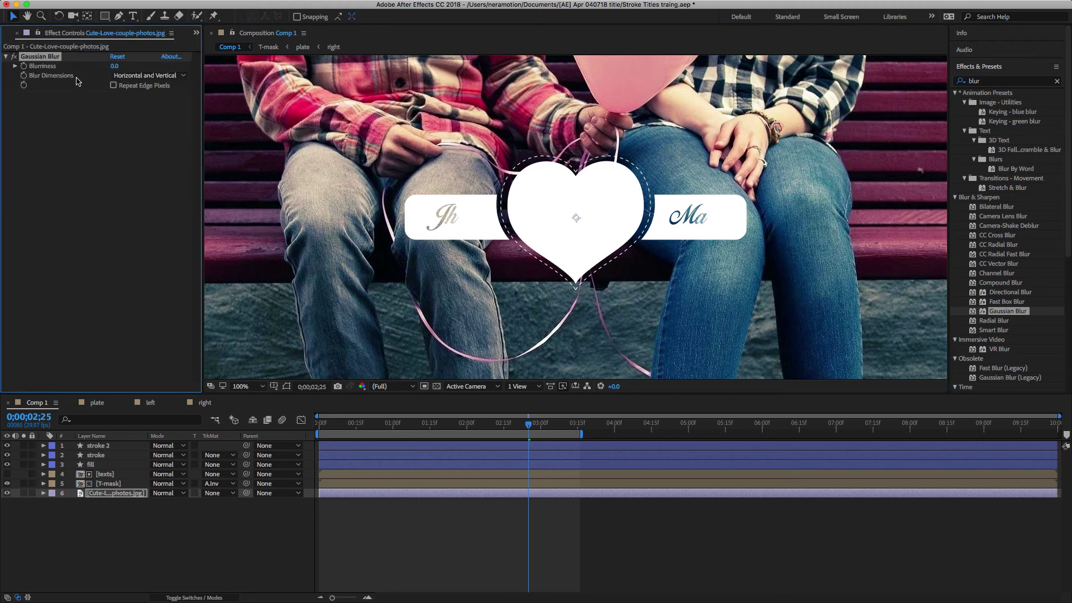
Step: Set the photo's Gaussian Blur Blurriness to 70.9 and enable Repeat Edge Pixels
{"action": "left_click_drag", "start_coordinate": [115, 66], "coordinate": [497, 108]}
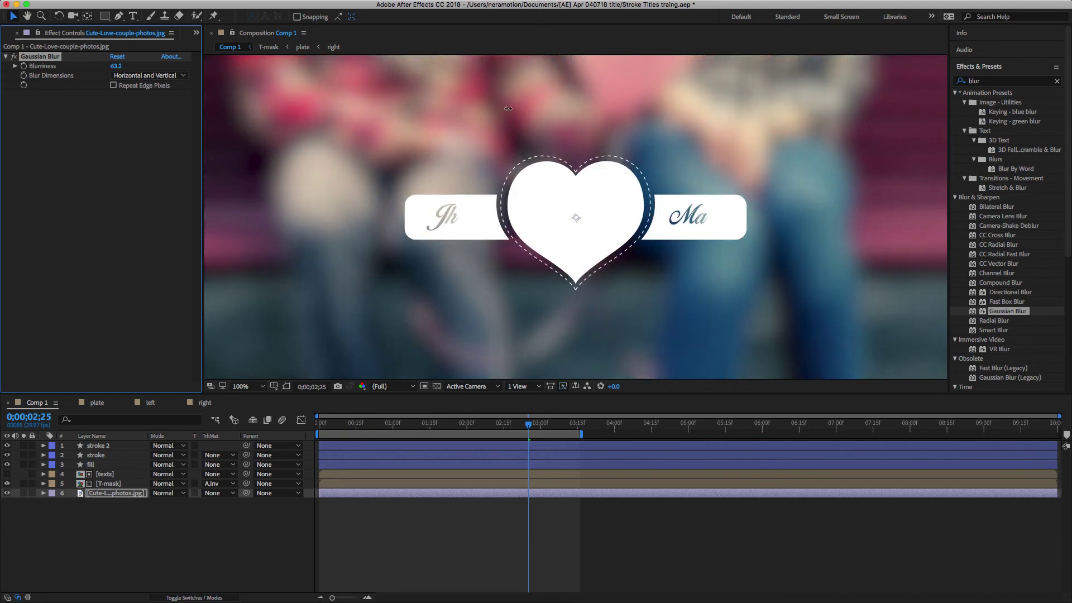
{"action": "left_click_drag", "start_coordinate": [528, 108], "coordinate": [537, 108]}
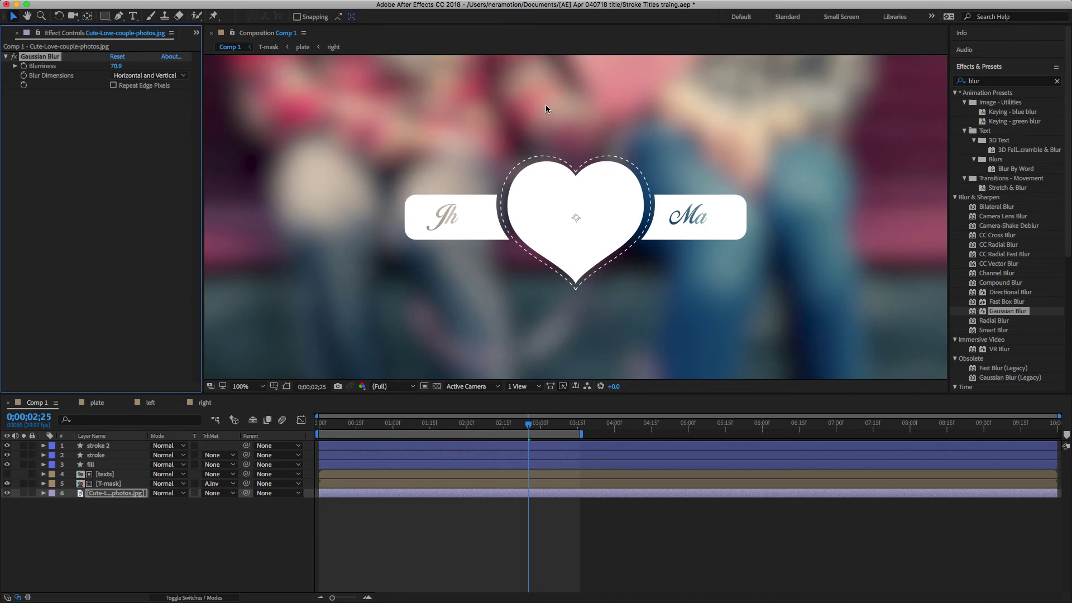
{"action": "left_click", "coordinate": [114, 87]}
Step: Set the composition preview resolution to Half and scrub through the title animation over the blurred photo to 0;00;01;15
{"action": "left_click_drag", "start_coordinate": [529, 425], "coordinate": [365, 425]}
{"action": "mouse_move", "coordinate": [388, 462]}
{"action": "left_mouse_down"}
{"action": "mouse_move", "coordinate": [480, 460]}
{"action": "mouse_move", "coordinate": [393, 459]}
{"action": "left_mouse_up"}
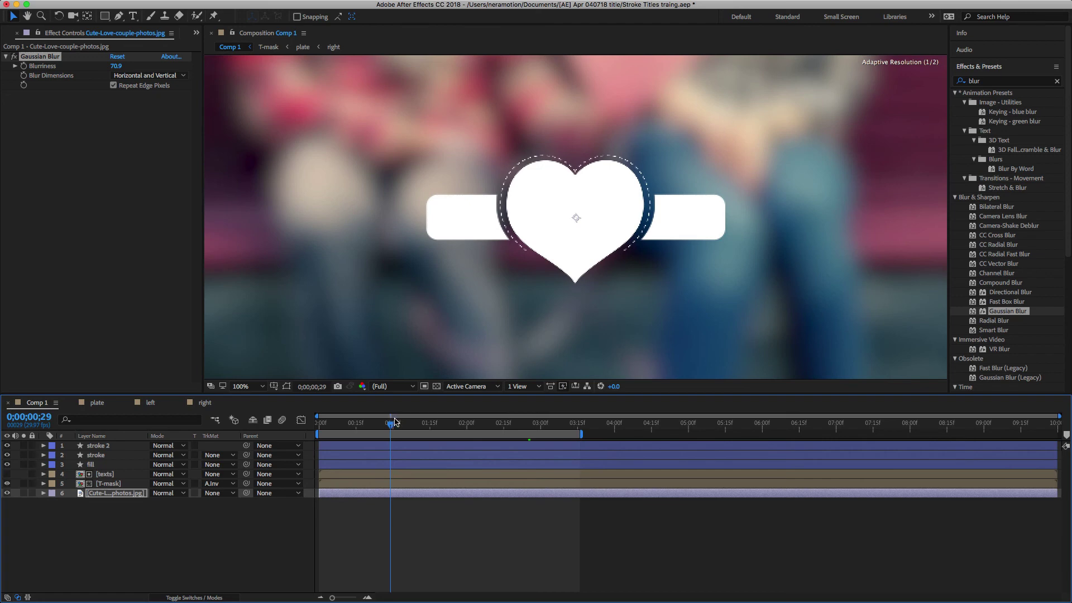
{"action": "left_click", "coordinate": [394, 386]}
{"action": "left_click", "coordinate": [399, 425]}
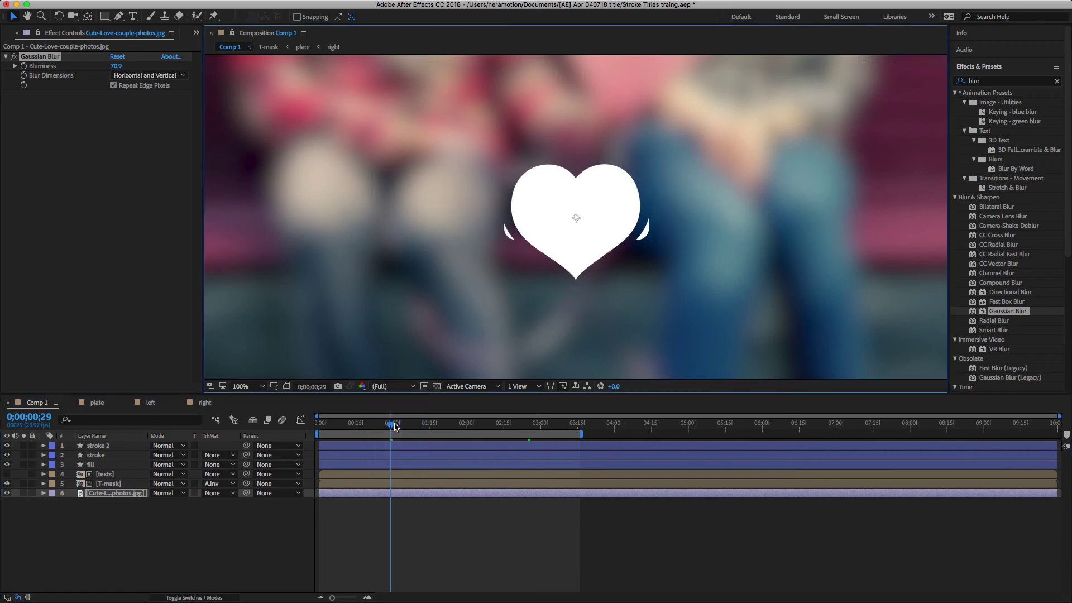
{"action": "left_click_drag", "start_coordinate": [391, 426], "coordinate": [428, 446]}
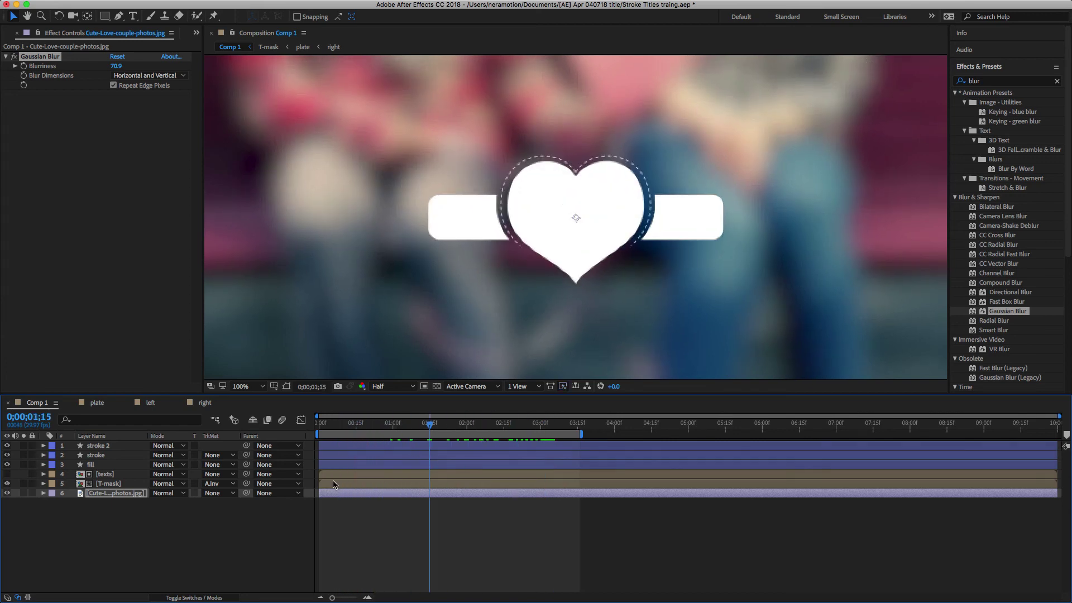
Step: Pre-compose all layers above the photo, from stroke 2 through T-mask, into a composition named Container
{"action": "left_click", "coordinate": [146, 549]}
{"action": "left_click", "coordinate": [110, 484]}
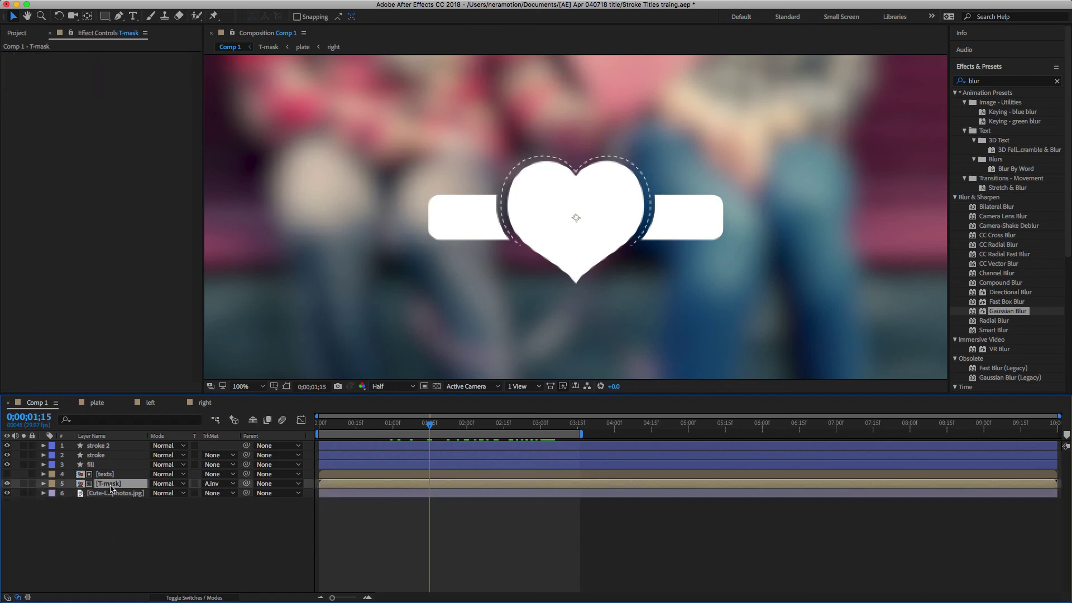
{"action": "left_click", "coordinate": [104, 447], "text": "shift"}
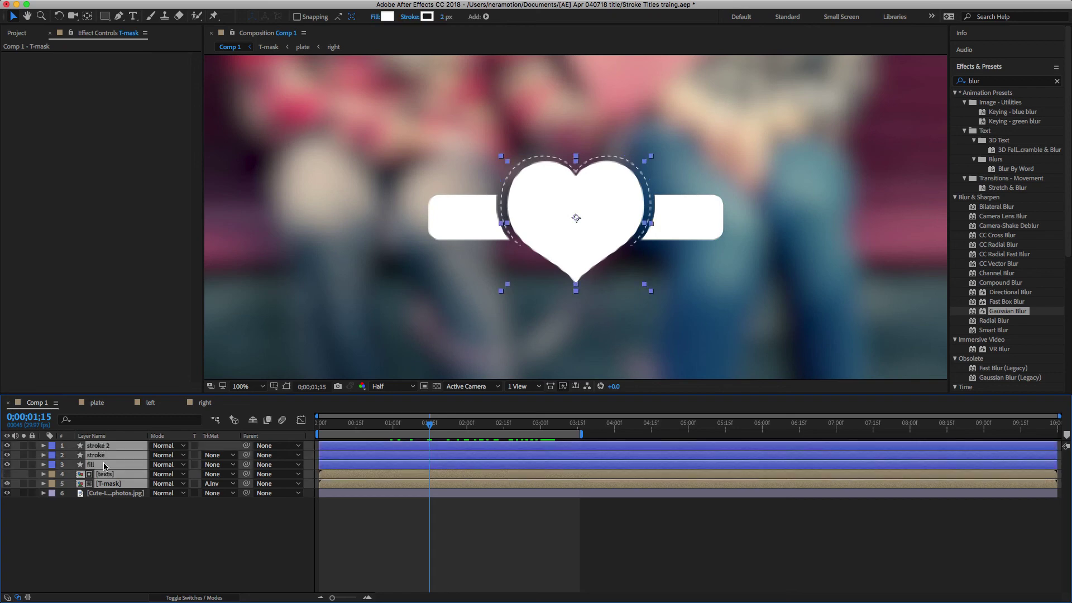
{"action": "right_click", "coordinate": [106, 465]}
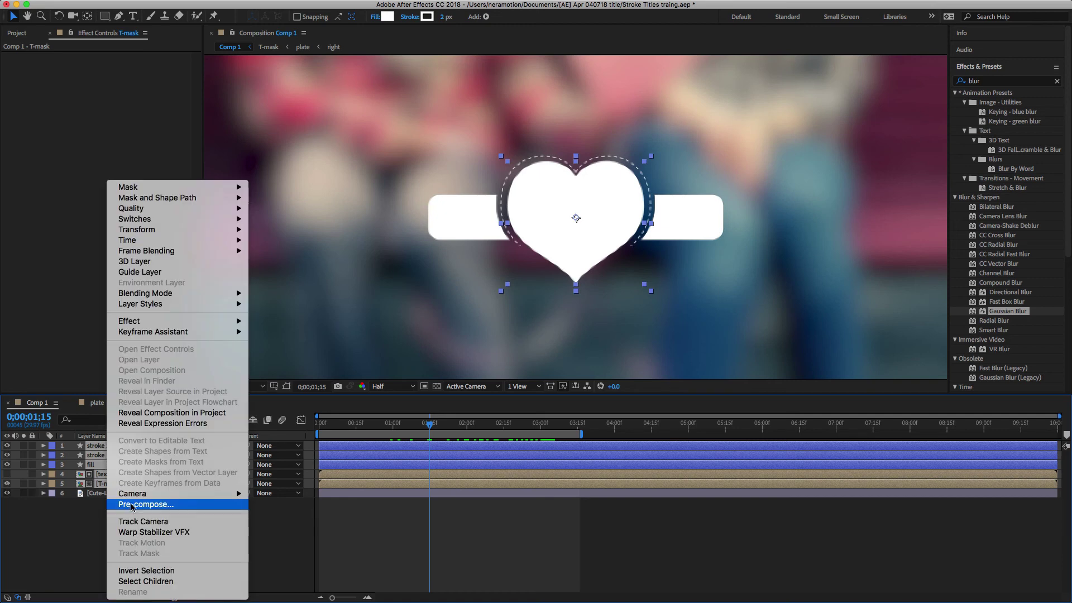
{"action": "left_click", "coordinate": [132, 506]}
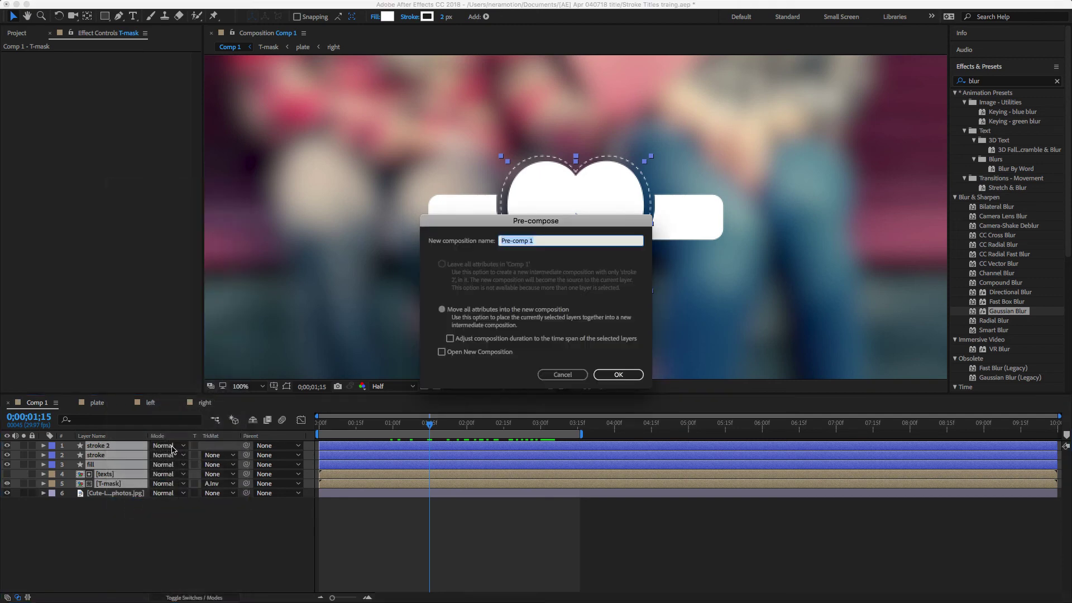
{"action": "type", "text": "Container"}
{"action": "left_click", "coordinate": [620, 378]}
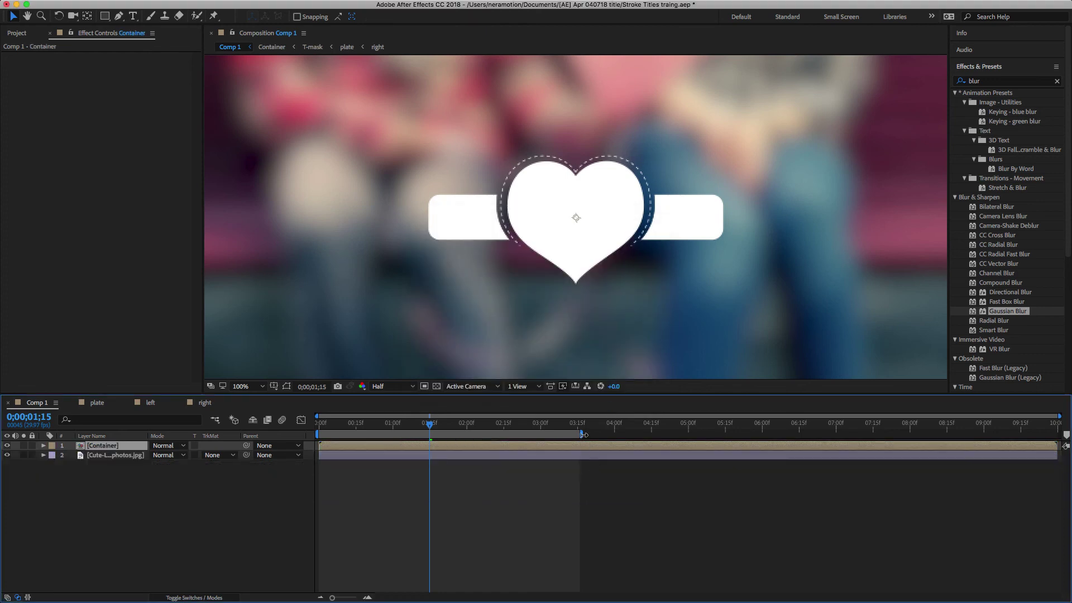
Step: Extend the work area to the end of the composition and enable time remapping on the Container layer
{"action": "left_click_drag", "start_coordinate": [583, 434], "coordinate": [1059, 434]}
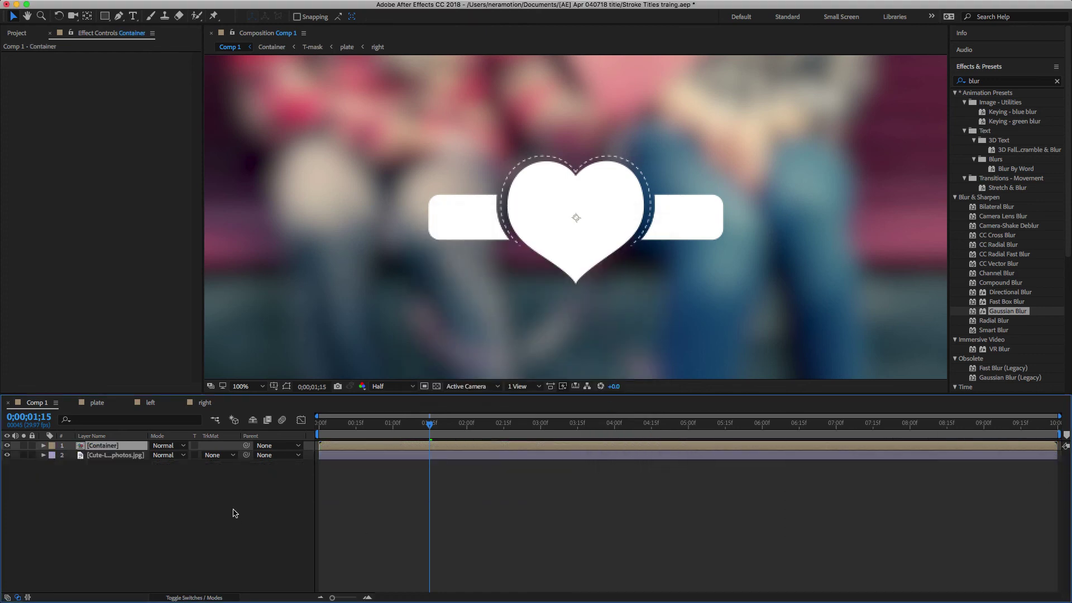
{"action": "right_click", "coordinate": [110, 447]}
{"action": "mouse_move", "coordinate": [149, 244]}
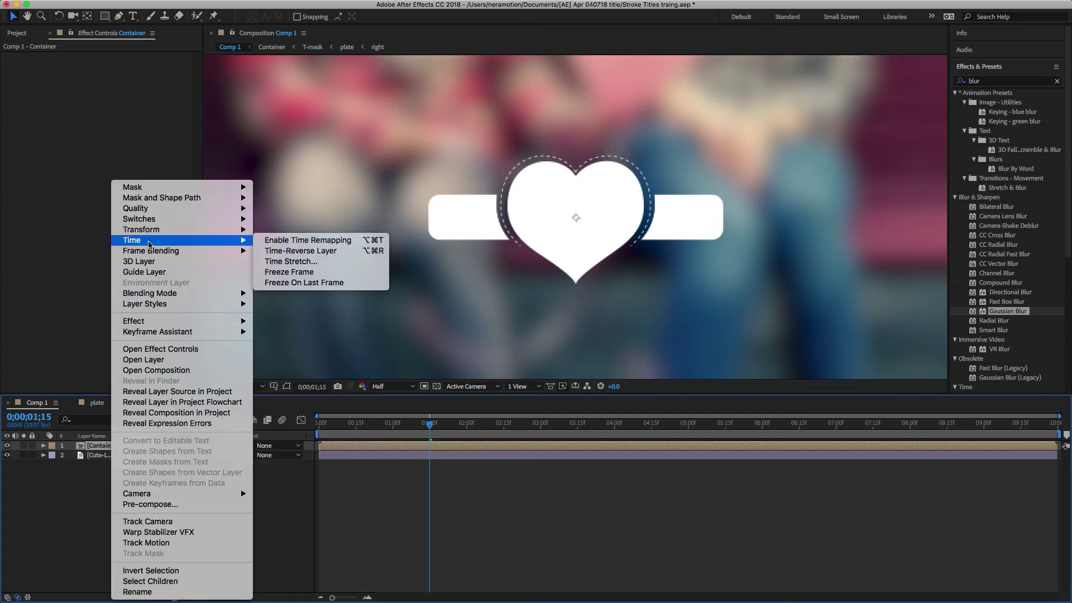
{"action": "left_click", "coordinate": [297, 244]}
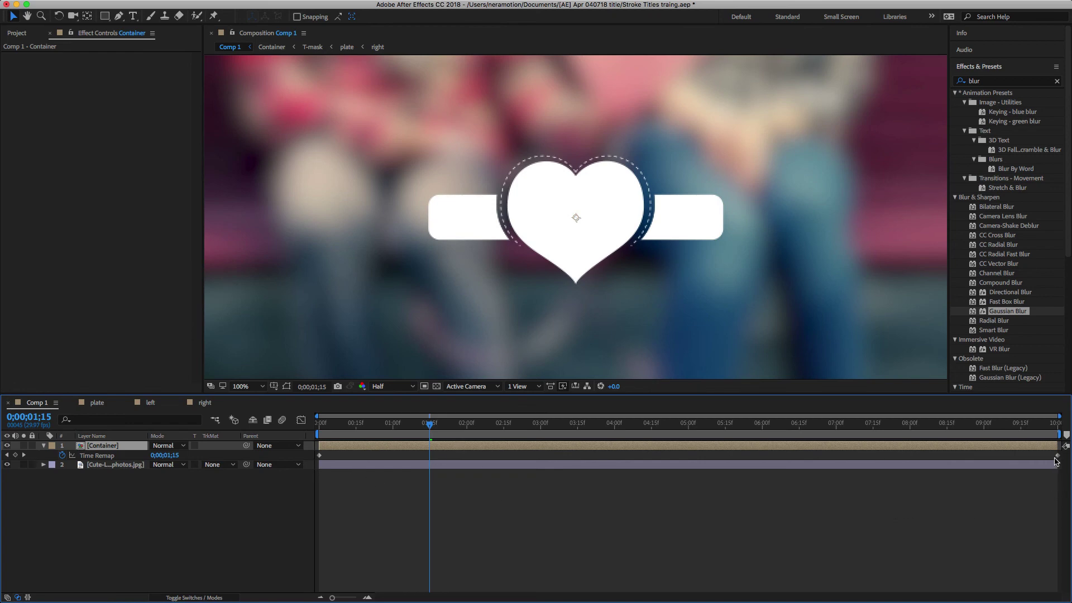
Step: Add Time Remap keyframes to the Container layer at 0;00;03;15 and 0;00;05;15
{"action": "left_click_drag", "start_coordinate": [429, 425], "coordinate": [577, 440]}
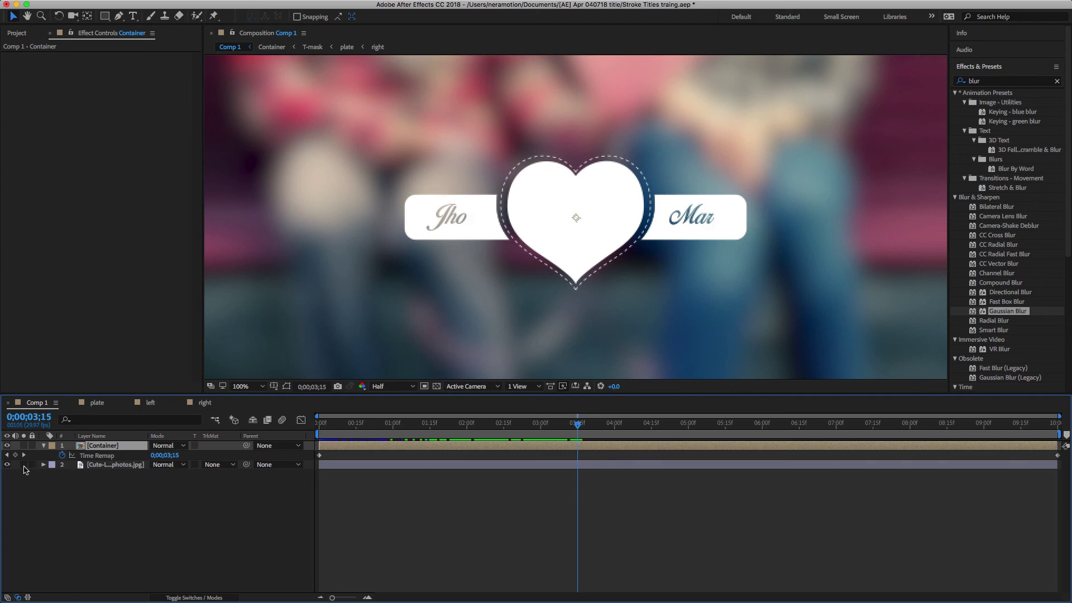
{"action": "left_click", "coordinate": [15, 455]}
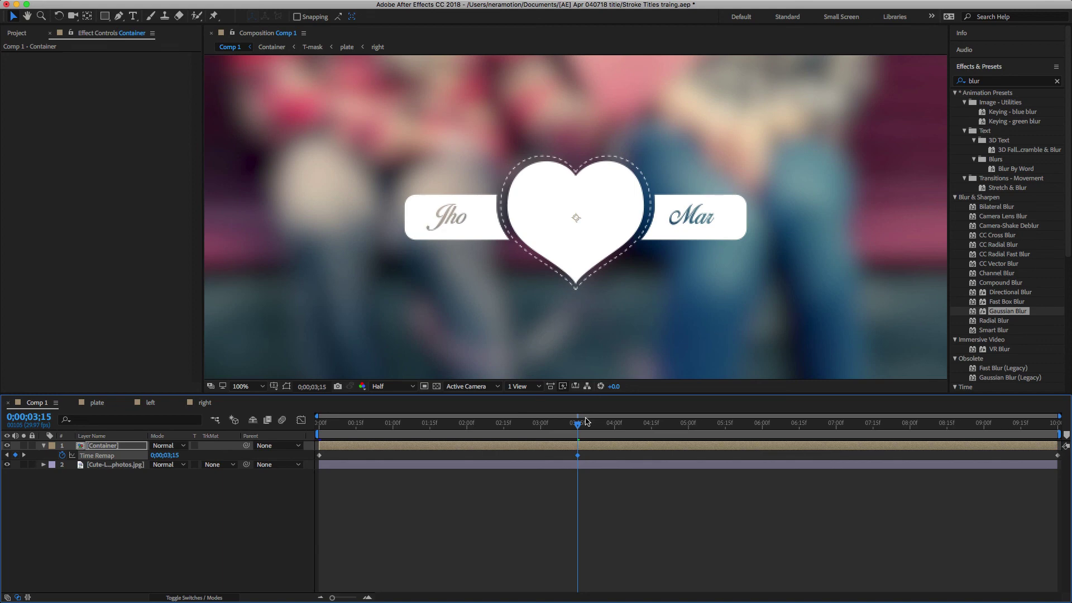
{"action": "left_click_drag", "start_coordinate": [577, 425], "coordinate": [726, 423]}
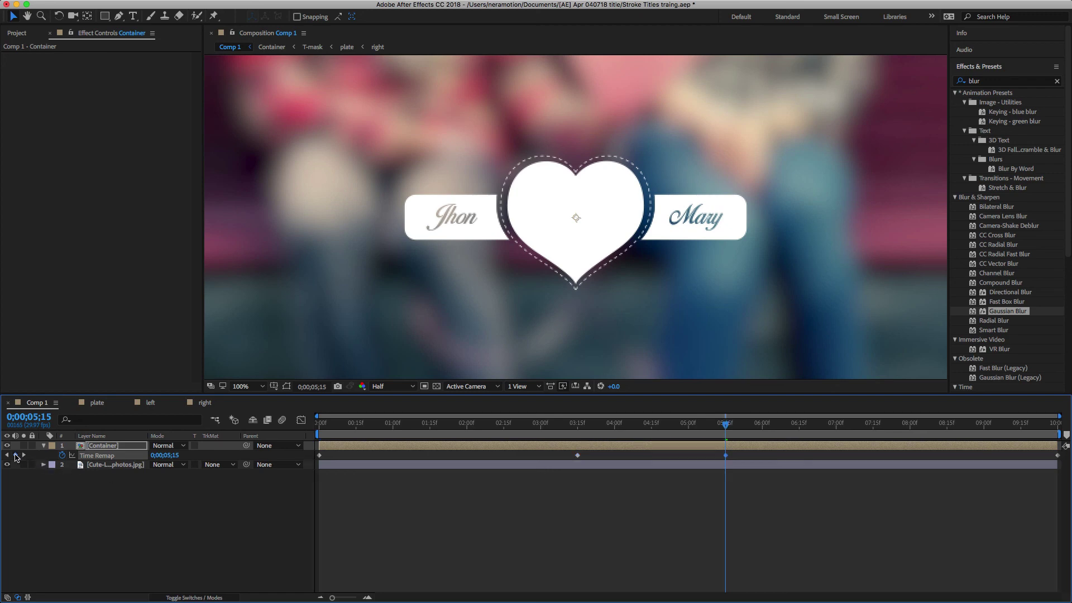
{"action": "left_click", "coordinate": [15, 455]}
Step: Delete Container's Time Remap keyframe at 0;00;10;00 and paste a copy of its first keyframe at 0;00;08;15
{"action": "left_click", "coordinate": [577, 430]}
{"action": "left_click_drag", "start_coordinate": [578, 427], "coordinate": [725, 424]}
{"action": "key", "text": "Page_Down"}
{"action": "left_click_drag", "start_coordinate": [734, 429], "coordinate": [948, 428]}
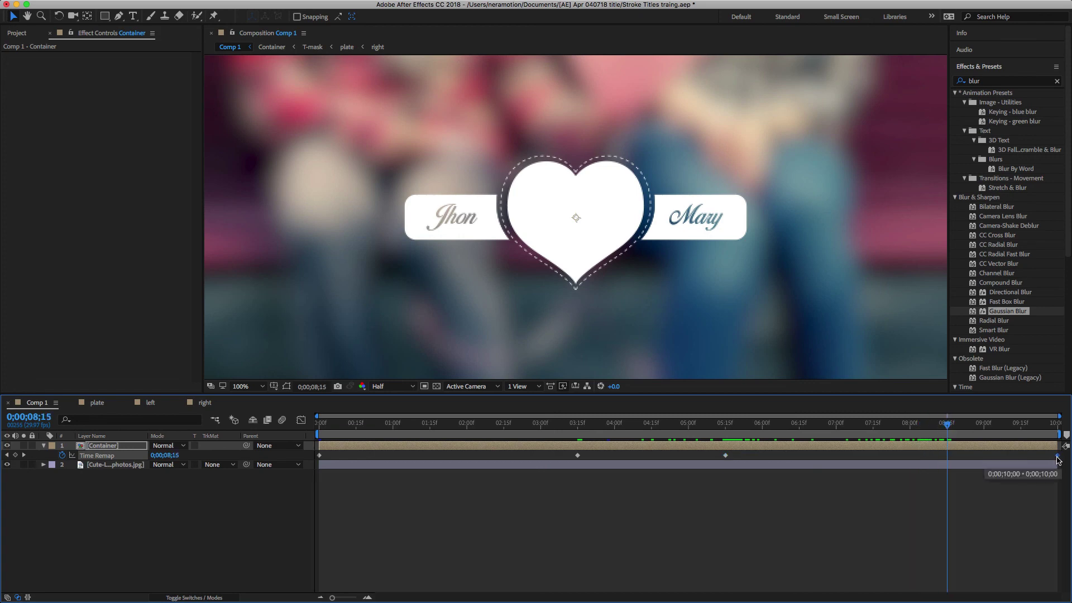
{"action": "key", "text": "Delete"}
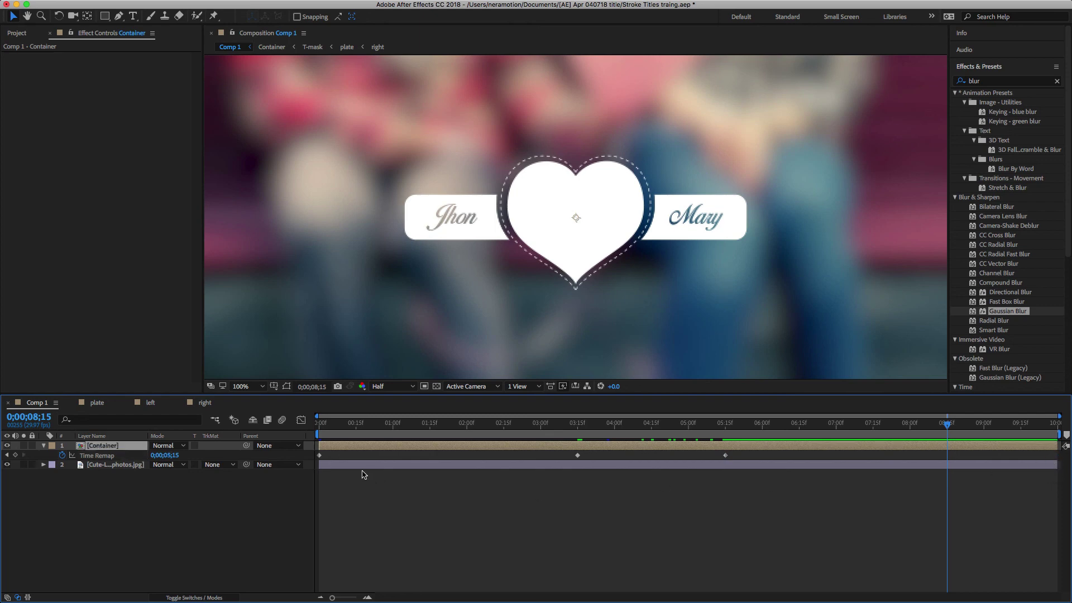
{"action": "left_click", "coordinate": [319, 455]}
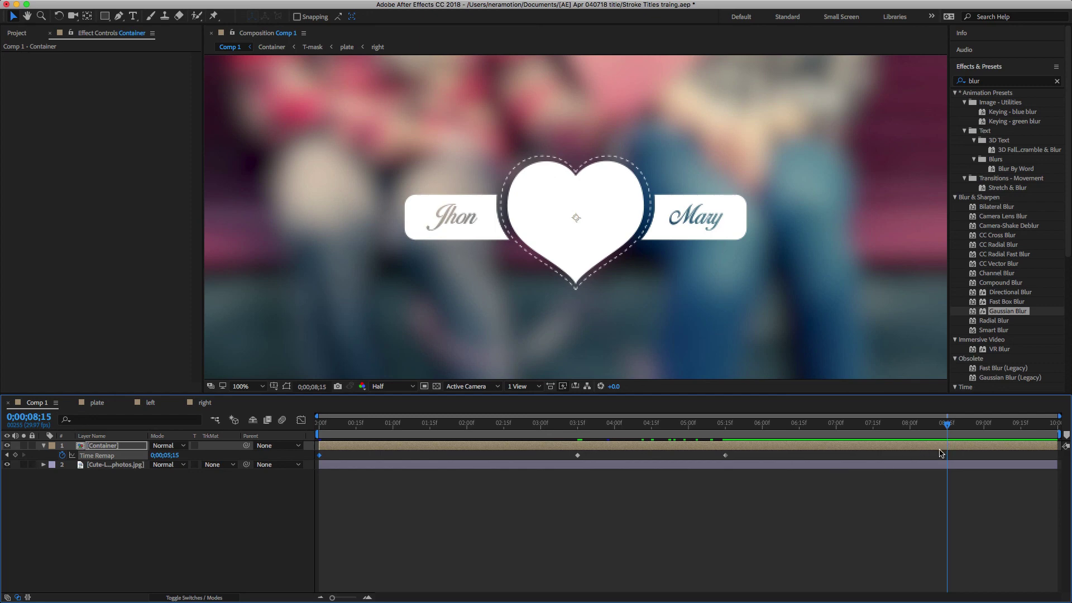
{"action": "key", "text": "cmd+v"}
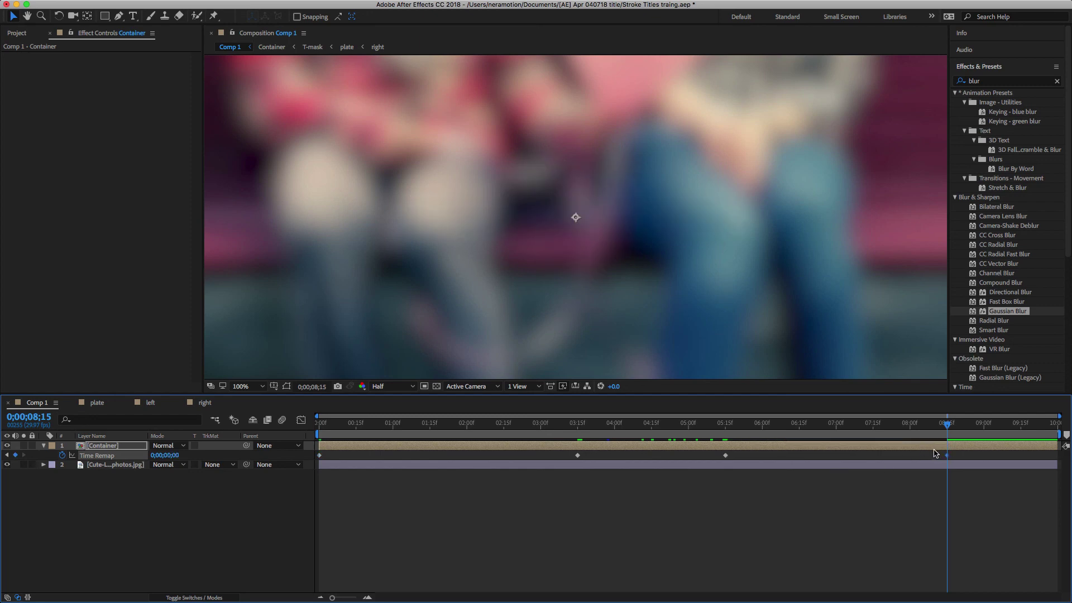
Step: End the work area at about 0;00;08;21 and play a preview of the remapped title animation
{"action": "left_click_drag", "start_coordinate": [948, 428], "coordinate": [962, 428]}
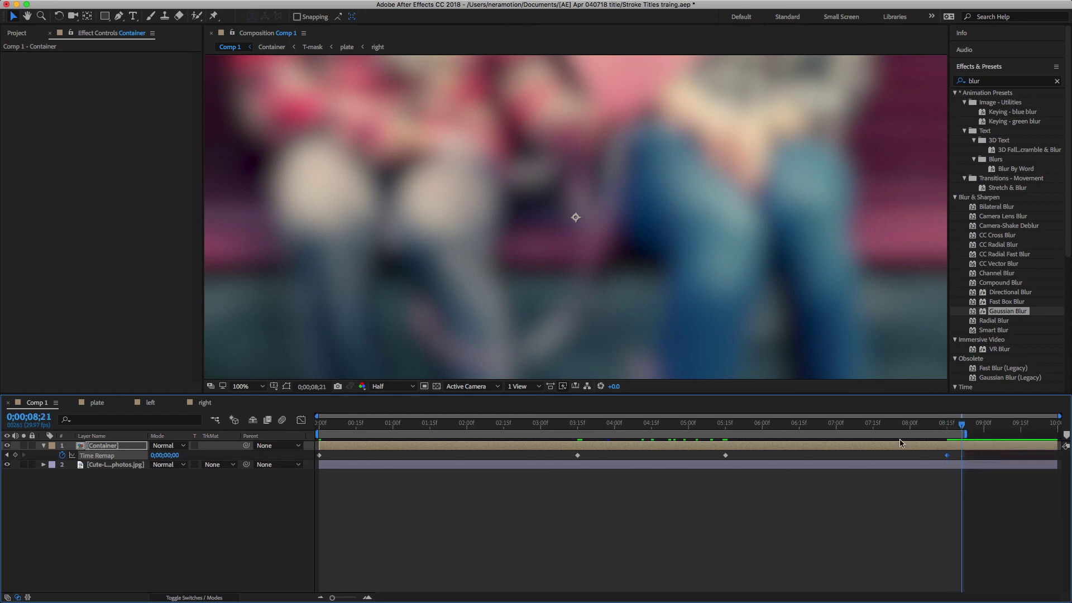
{"action": "key", "text": "space"}
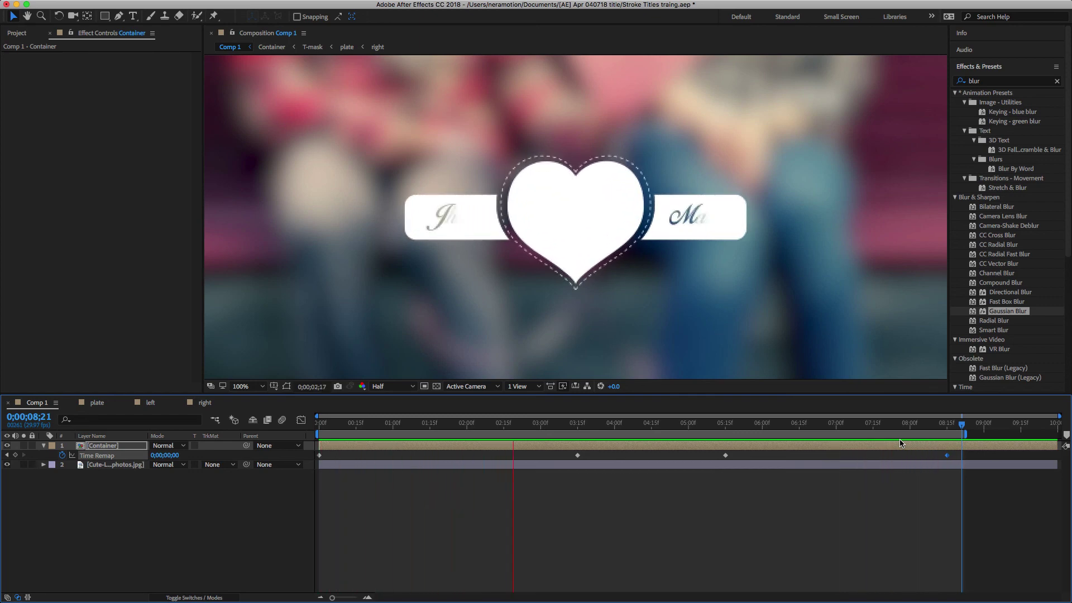
{"action": "key", "text": "space"}
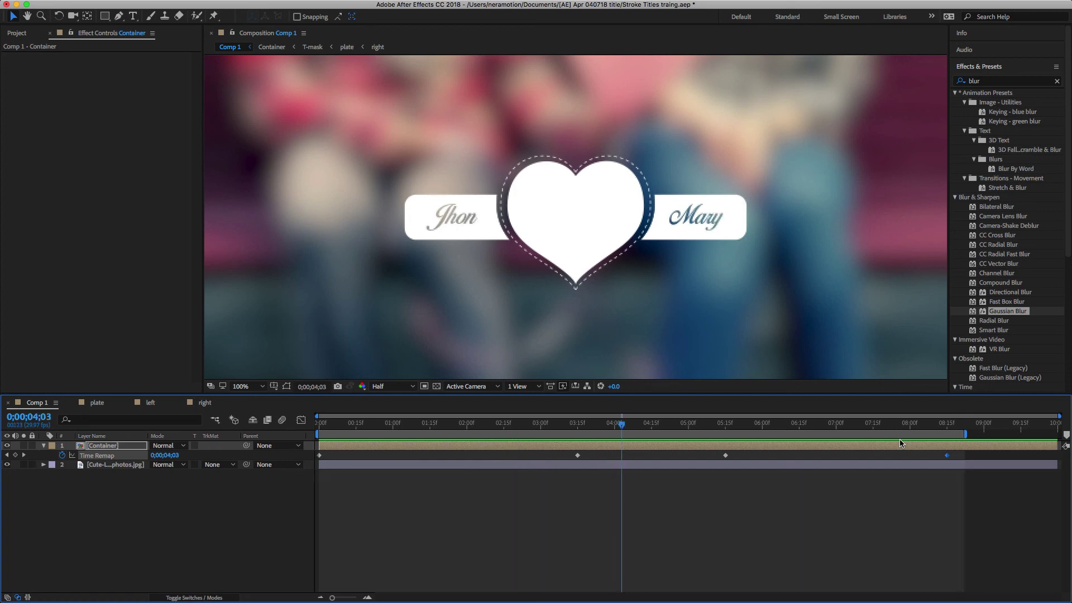